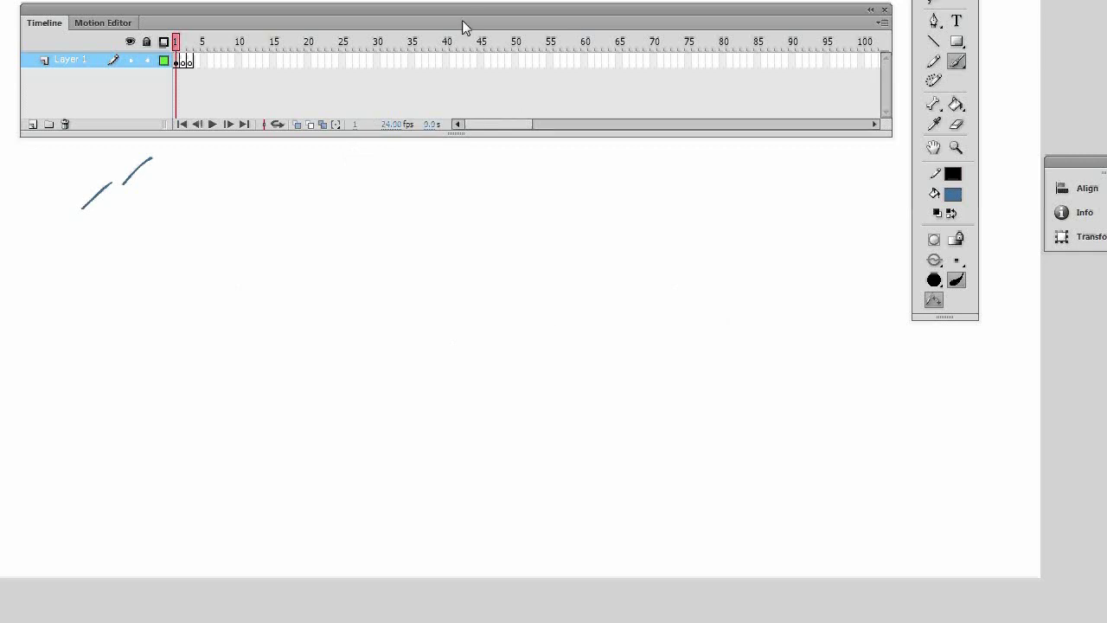
- Sketch a rabbit's head facing right on frame 1 with the Brush tool, including the muzzle, eyes and two long ears
{"action": "left_click_drag", "start_coordinate": [456, 14], "coordinate": [464, 38]}
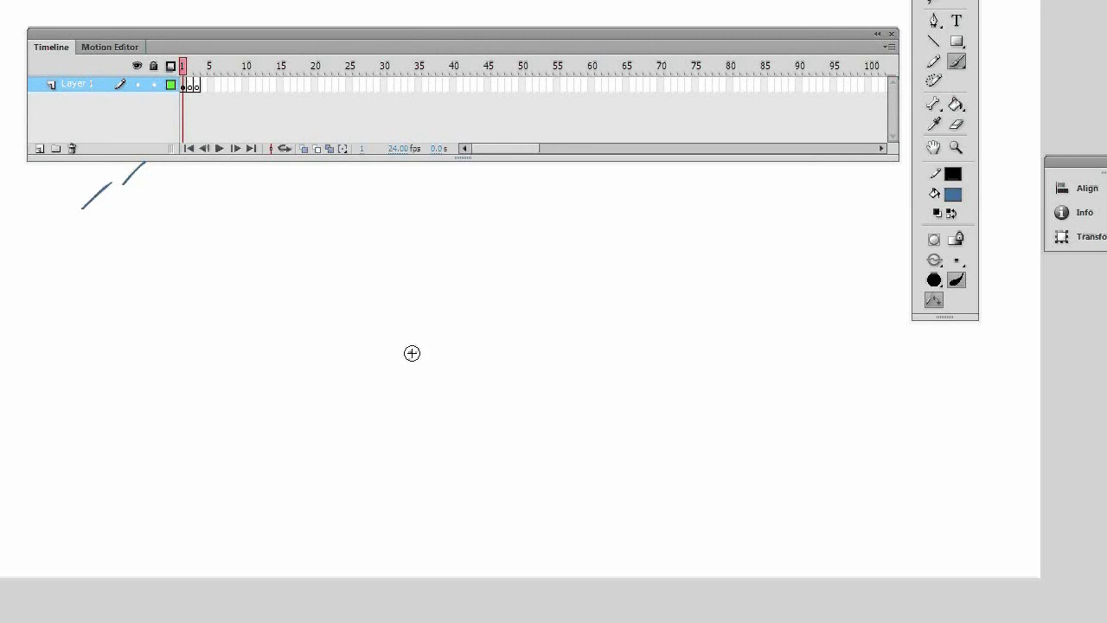
{"action": "key", "text": "b"}
{"action": "key", "text": "b"}
{"action": "mouse_move", "coordinate": [502, 383]}
{"action": "left_mouse_down"}
{"action": "mouse_move", "coordinate": [619, 374]}
{"action": "mouse_move", "coordinate": [601, 367]}
{"action": "mouse_move", "coordinate": [564, 401]}
{"action": "mouse_move", "coordinate": [523, 311]}
{"action": "mouse_move", "coordinate": [472, 332]}
{"action": "mouse_move", "coordinate": [624, 369]}
{"action": "mouse_move", "coordinate": [542, 388]}
{"action": "mouse_move", "coordinate": [591, 344]}
{"action": "left_mouse_up"}
{"action": "left_click", "coordinate": [557, 320]}
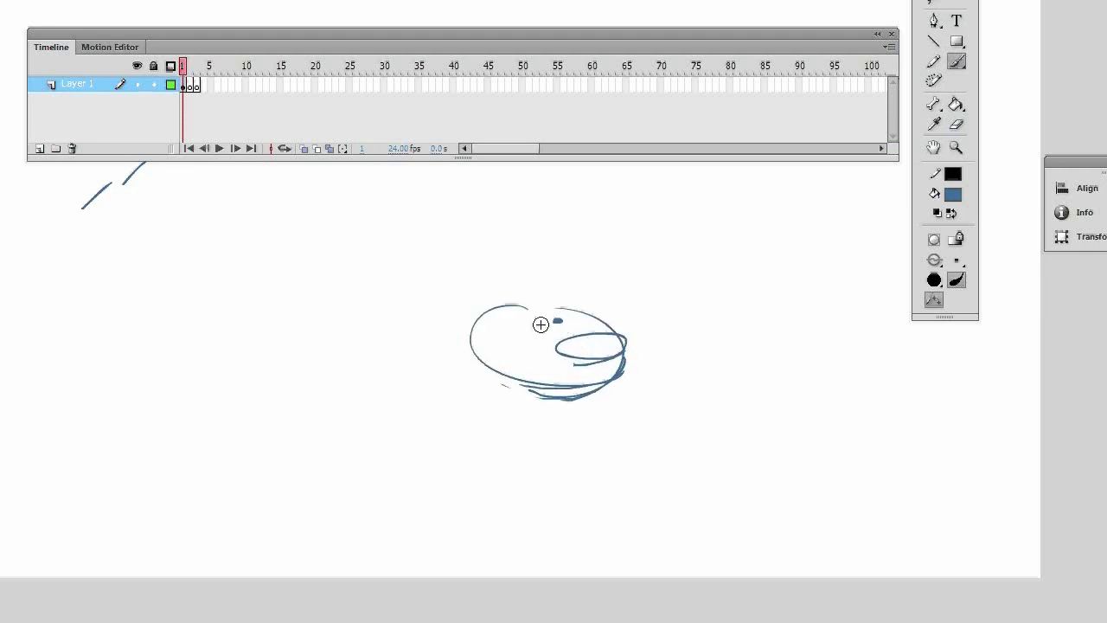
{"action": "mouse_move", "coordinate": [542, 334]}
{"action": "left_mouse_down"}
{"action": "mouse_move", "coordinate": [520, 323]}
{"action": "mouse_move", "coordinate": [575, 326]}
{"action": "mouse_move", "coordinate": [522, 299]}
{"action": "mouse_move", "coordinate": [433, 213]}
{"action": "mouse_move", "coordinate": [485, 322]}
{"action": "left_mouse_up"}
- Draw the rabbit's body lines and both arms on frame 1, and label the pose with a circled A
{"action": "left_click_drag", "start_coordinate": [498, 371], "coordinate": [517, 395]}
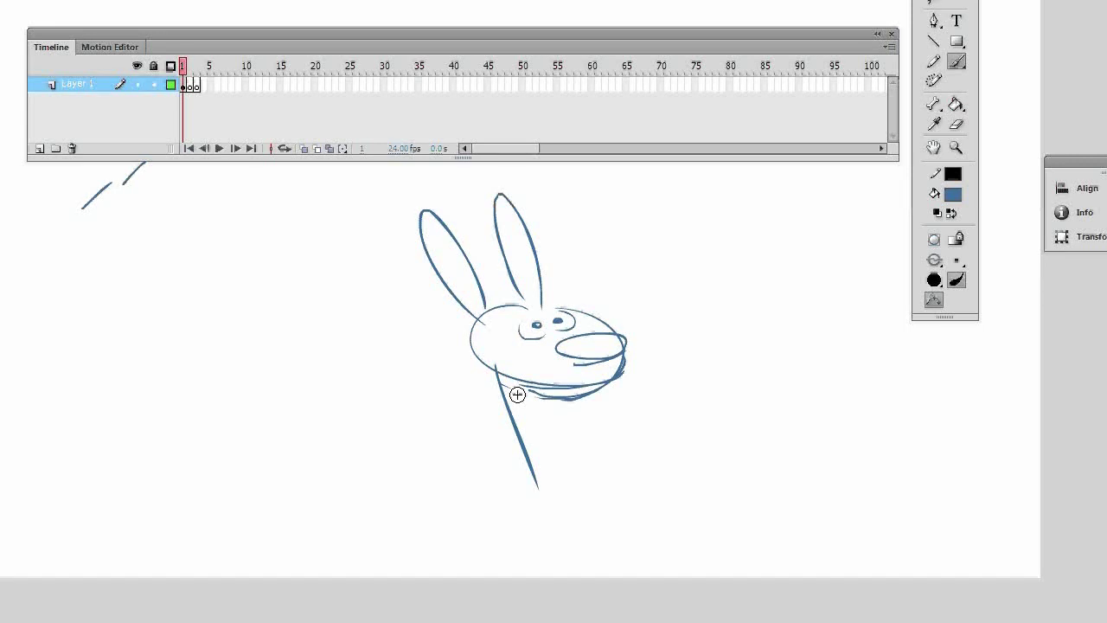
{"action": "mouse_move", "coordinate": [513, 415]}
{"action": "left_mouse_down"}
{"action": "mouse_move", "coordinate": [549, 450]}
{"action": "mouse_move", "coordinate": [534, 433]}
{"action": "left_mouse_up"}
{"action": "left_click_drag", "start_coordinate": [572, 400], "coordinate": [618, 486]}
{"action": "left_click_drag", "start_coordinate": [581, 422], "coordinate": [594, 442]}
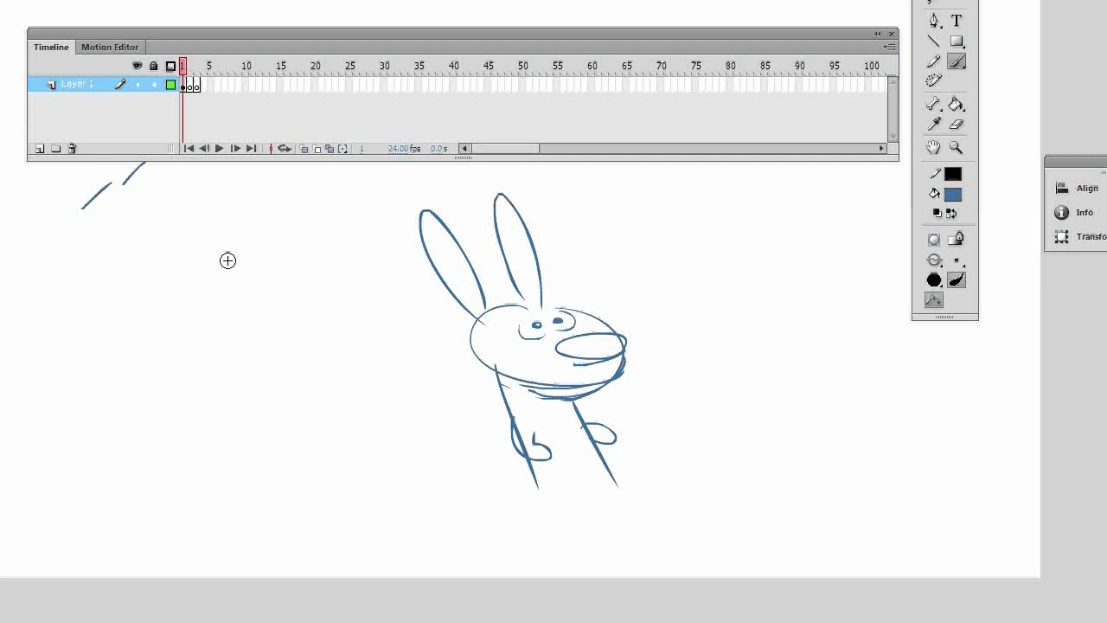
{"action": "mouse_move", "coordinate": [613, 280]}
{"action": "left_mouse_down"}
{"action": "mouse_move", "coordinate": [648, 283]}
{"action": "mouse_move", "coordinate": [604, 297]}
{"action": "left_mouse_up"}
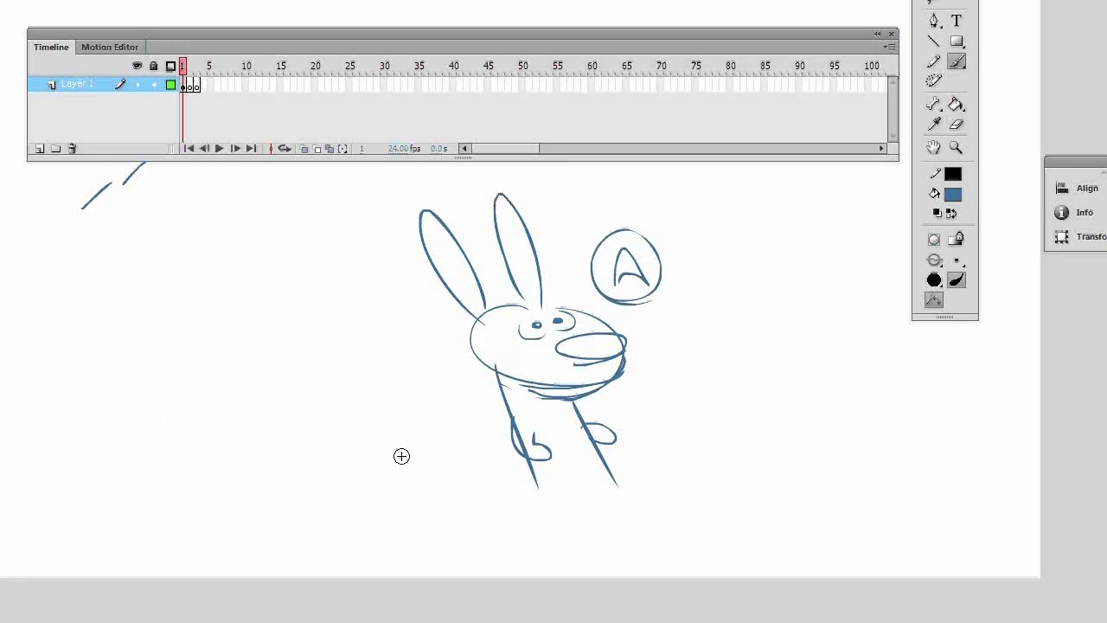
- Turn on onion skinning at frame 2 and sketch the rabbit's head facing left, with muzzle and eyes
{"action": "key", "text": "period"}
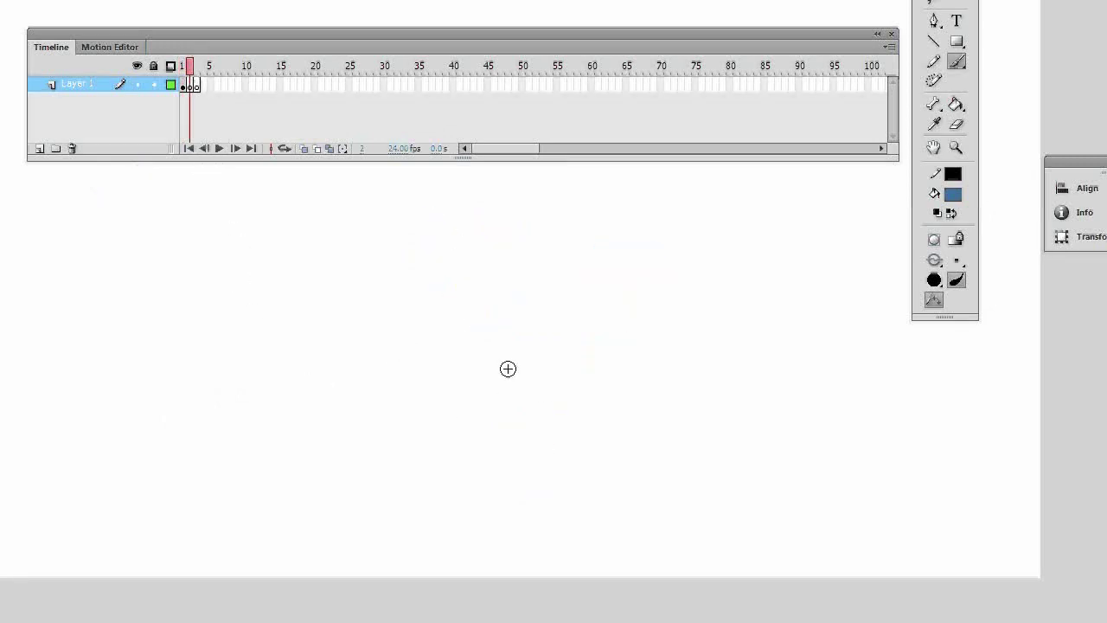
{"action": "left_click", "coordinate": [303, 148]}
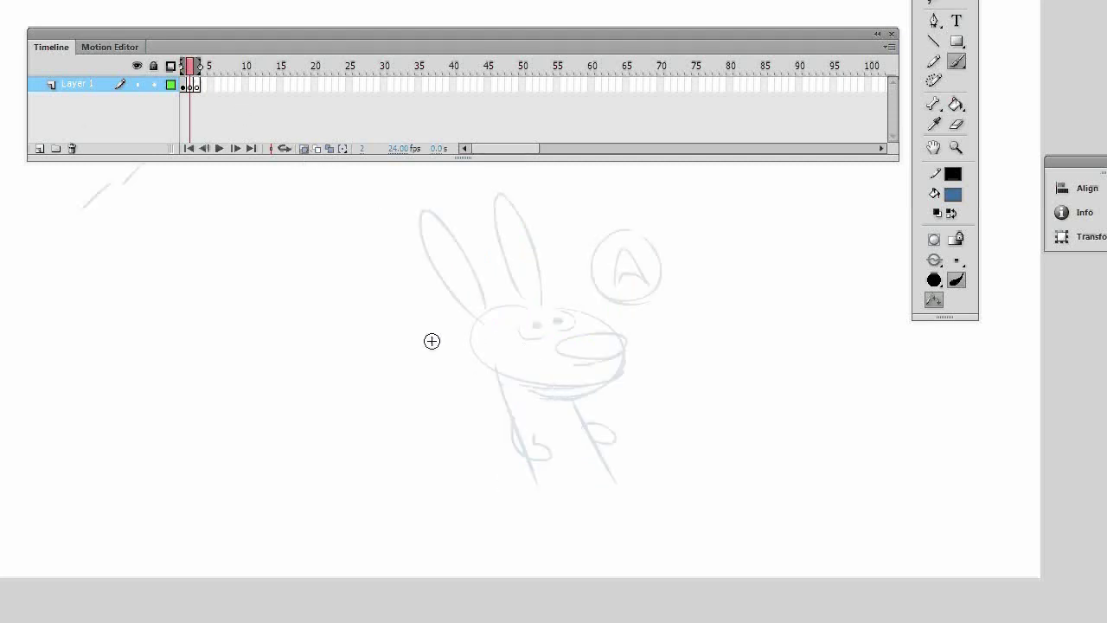
{"action": "mouse_move", "coordinate": [469, 367]}
{"action": "left_mouse_down"}
{"action": "mouse_move", "coordinate": [547, 358]}
{"action": "mouse_move", "coordinate": [480, 299]}
{"action": "mouse_move", "coordinate": [498, 367]}
{"action": "left_mouse_up"}
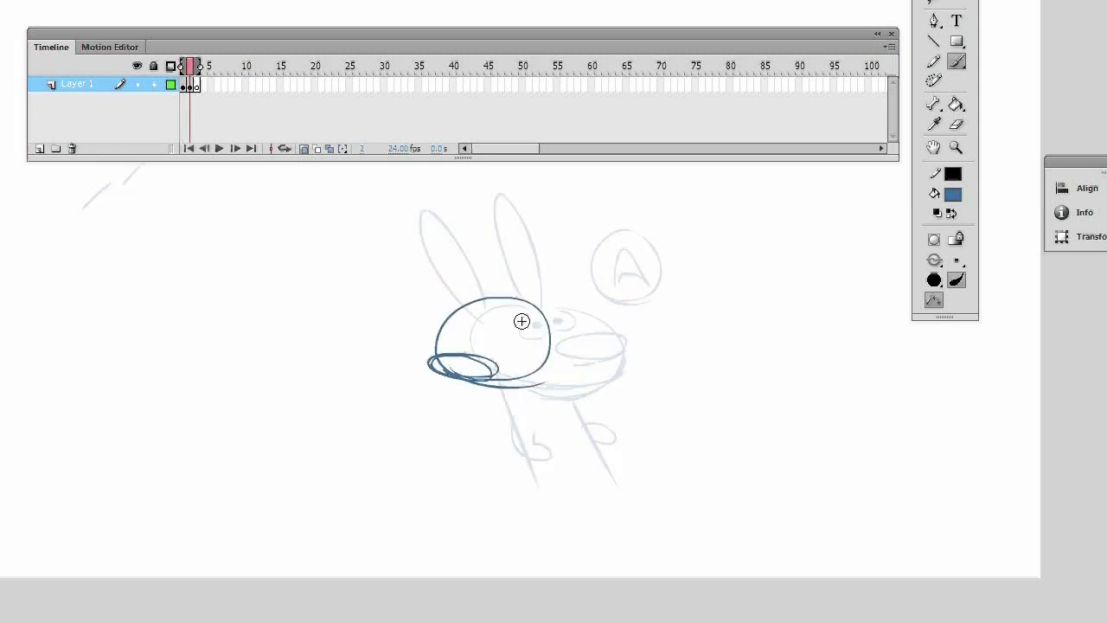
{"action": "mouse_move", "coordinate": [522, 321]}
{"action": "left_mouse_down"}
{"action": "mouse_move", "coordinate": [519, 311]}
{"action": "mouse_move", "coordinate": [482, 334]}
{"action": "mouse_move", "coordinate": [464, 309]}
{"action": "mouse_move", "coordinate": [447, 329]}
{"action": "left_mouse_up"}
{"action": "key", "text": "."}
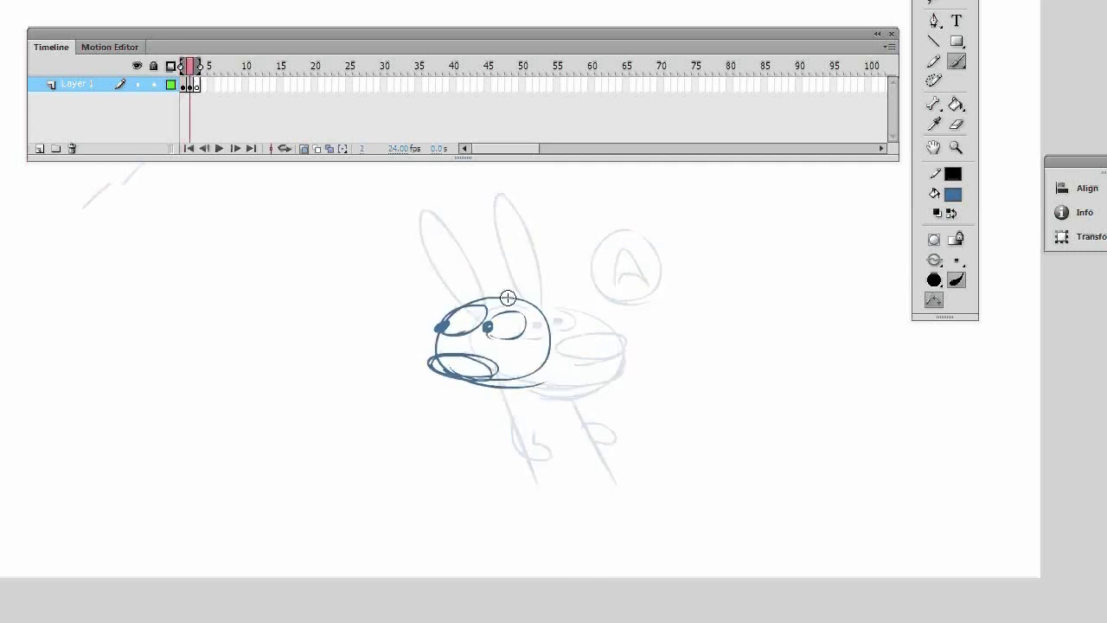
- Draw two upright ears on the left-facing rabbit head in frame 2
{"action": "left_click_drag", "start_coordinate": [521, 304], "coordinate": [547, 298]}
{"action": "key", "text": "."}
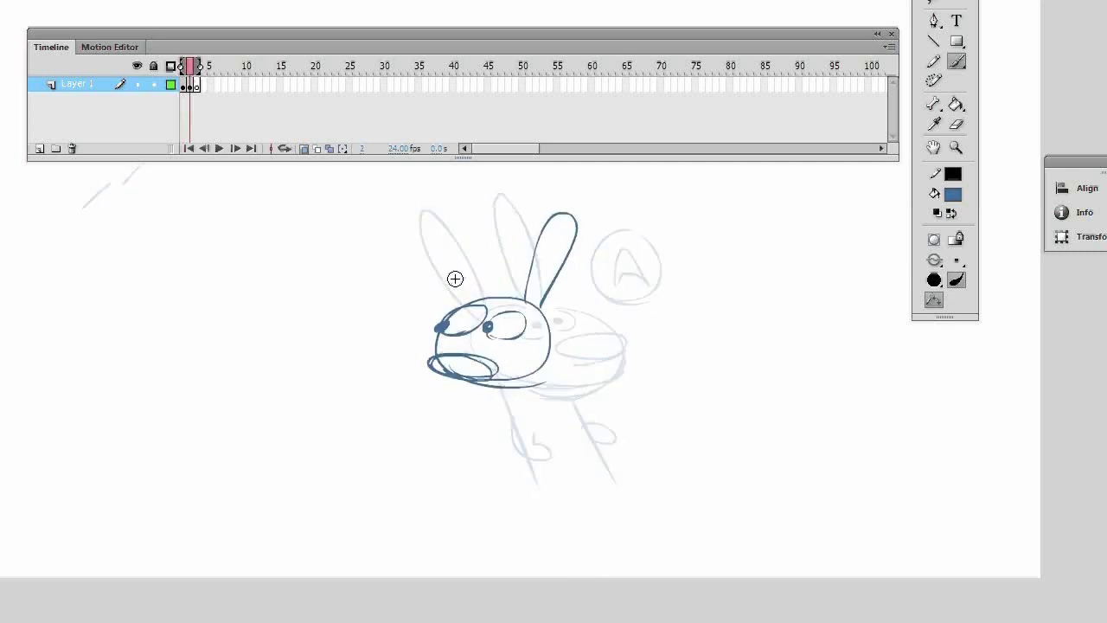
{"action": "left_click_drag", "start_coordinate": [475, 291], "coordinate": [499, 257]}
{"action": "key", "text": "."}
- Draw the two body lines and both arms under the left-facing head in frame 2
{"action": "key", "text": "."}
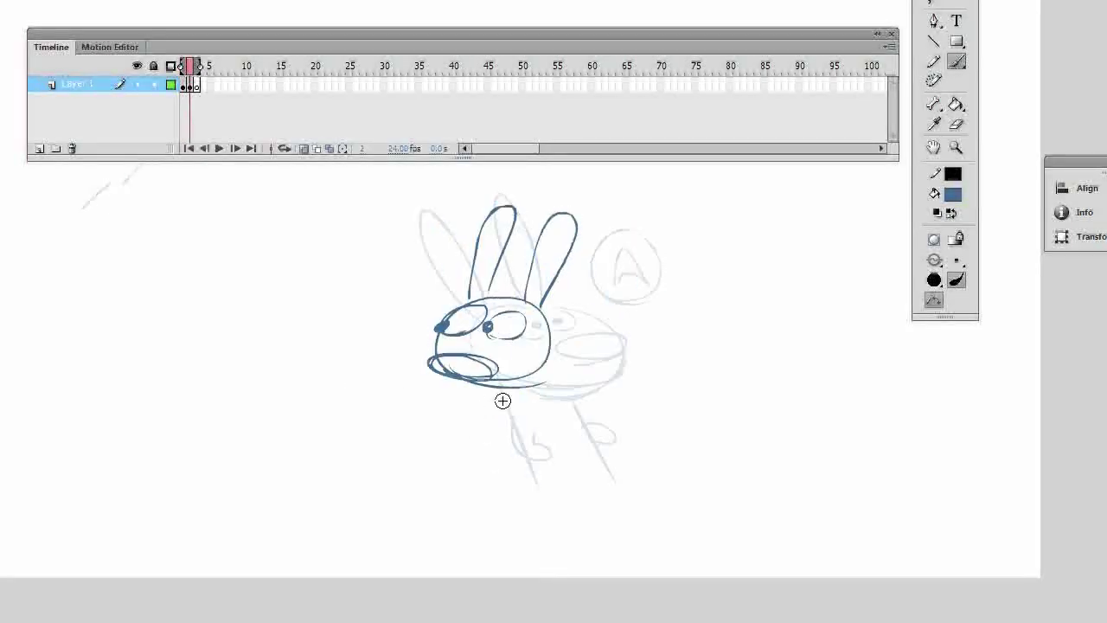
{"action": "left_click_drag", "start_coordinate": [478, 391], "coordinate": [528, 467]}
{"action": "key", "text": "."}
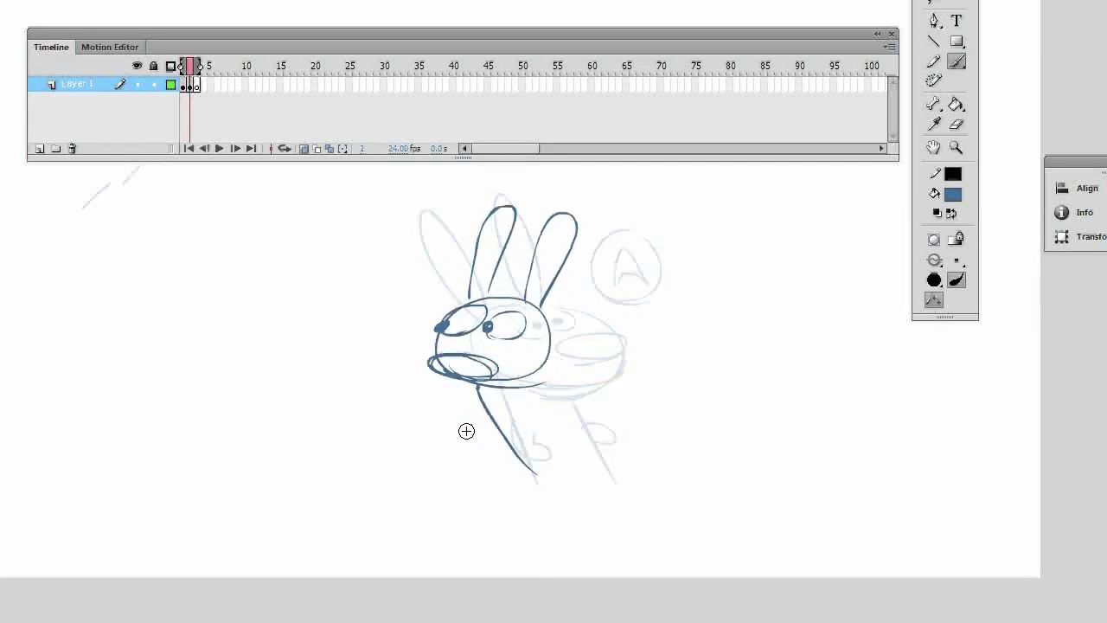
{"action": "key", "text": "."}
{"action": "mouse_move", "coordinate": [490, 418]}
{"action": "left_mouse_down"}
{"action": "mouse_move", "coordinate": [531, 446]}
{"action": "mouse_move", "coordinate": [537, 436]}
{"action": "mouse_move", "coordinate": [508, 438]}
{"action": "left_mouse_up"}
{"action": "key", "text": "."}
{"action": "key", "text": "."}
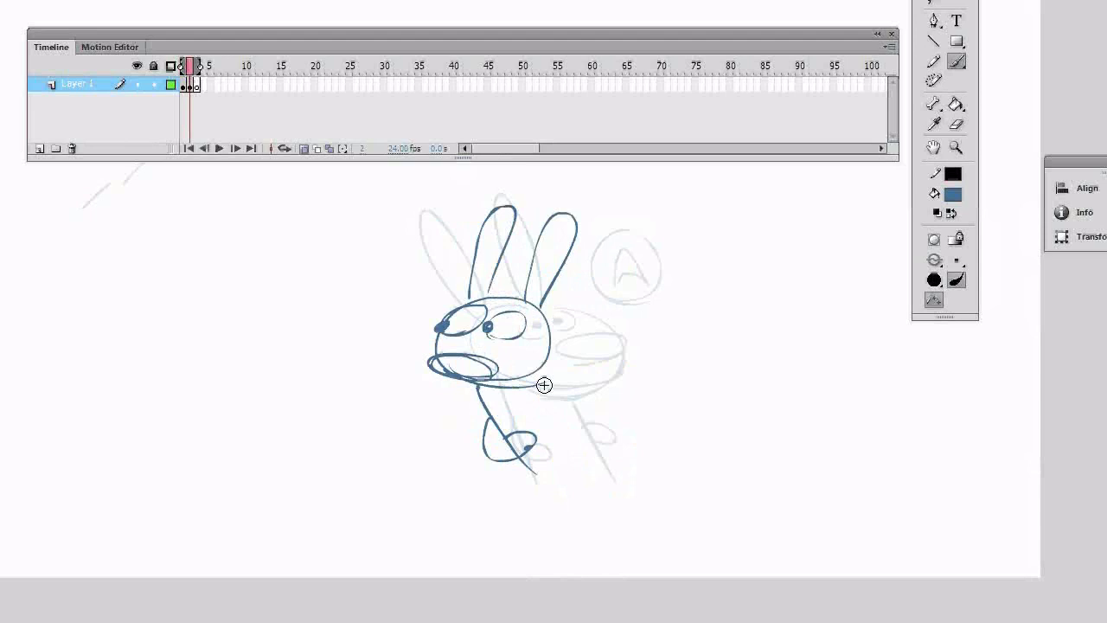
{"action": "left_click_drag", "start_coordinate": [544, 383], "coordinate": [625, 474]}
- Flip back and forth between frames 1 and 2 to compare the two poses
{"action": "key", "text": "."}
{"action": "left_click_drag", "start_coordinate": [583, 437], "coordinate": [580, 416]}
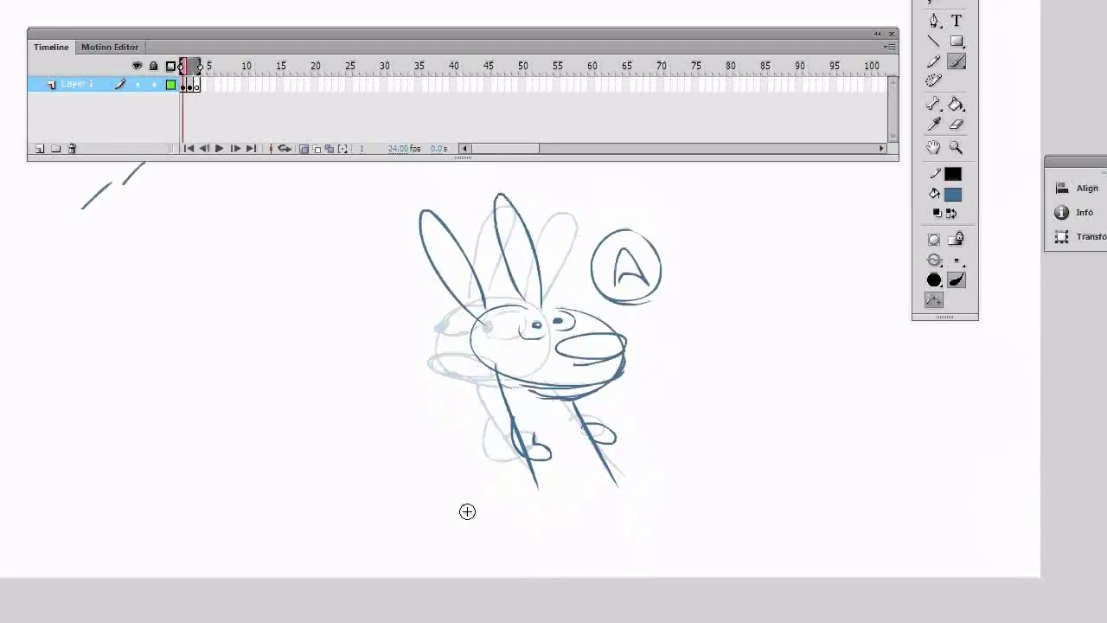
{"action": "key", "text": "."}
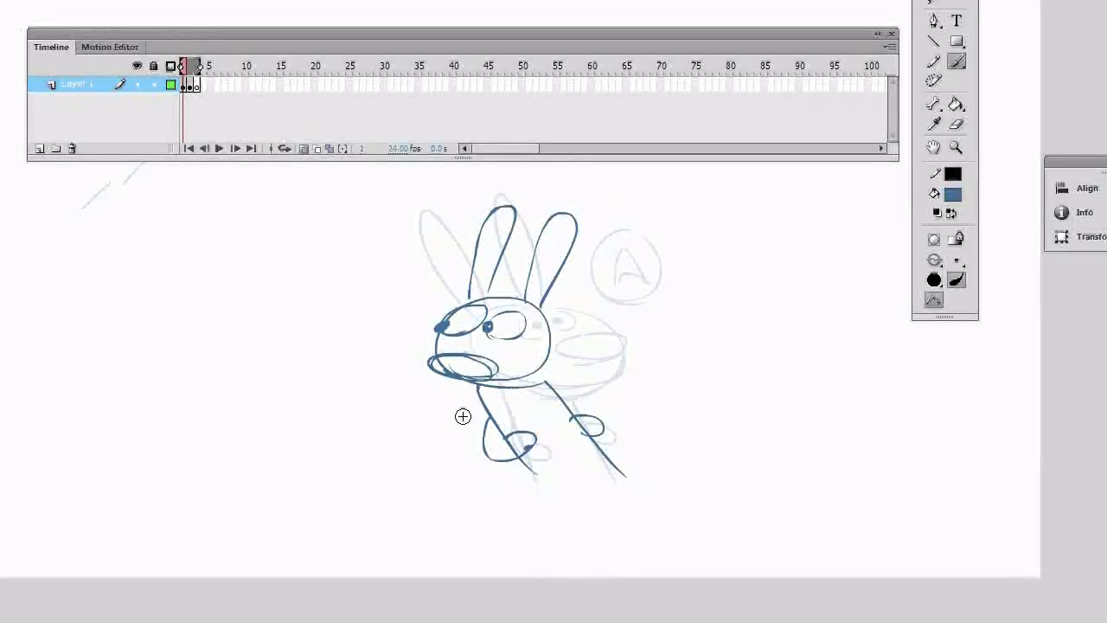
{"action": "key", "text": "."}
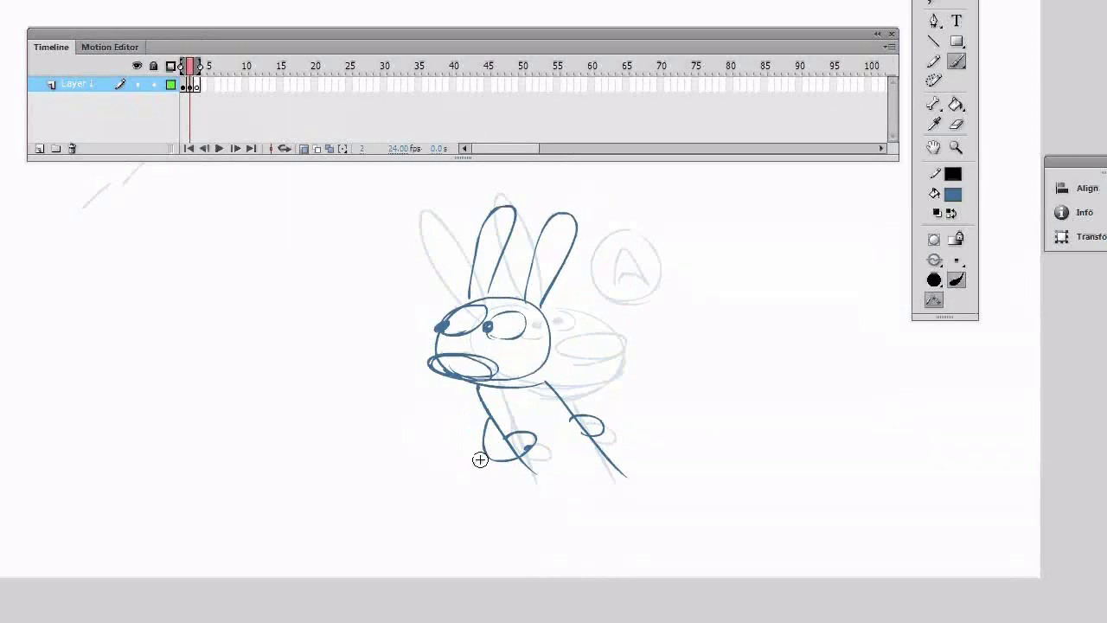
{"action": "key", "text": "."}
{"action": "key", "text": "."}
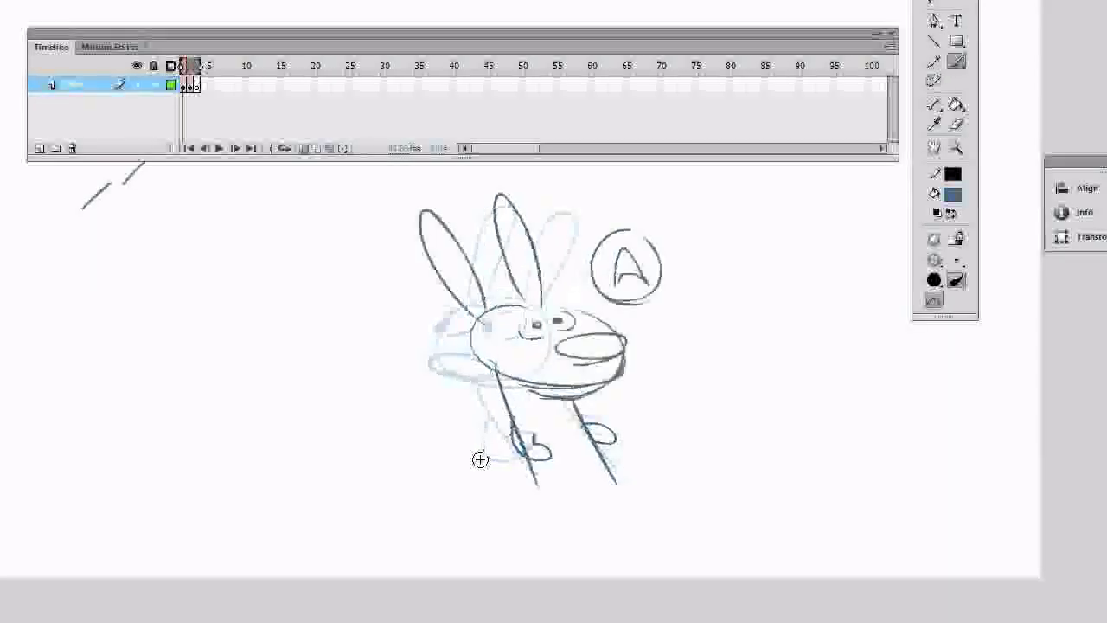
- Label the frame 2 pose with a circled B beside the rabbit's head
{"action": "key", "text": "."}
{"action": "key", "text": "."}
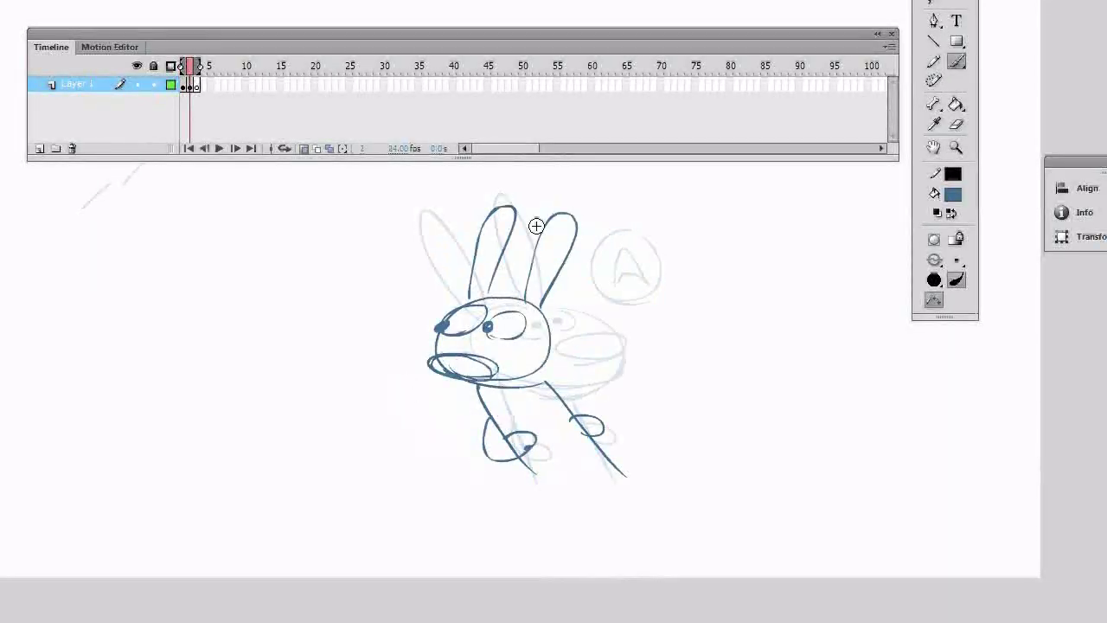
{"action": "mouse_move", "coordinate": [599, 287]}
{"action": "left_mouse_down"}
{"action": "mouse_move", "coordinate": [626, 309]}
{"action": "mouse_move", "coordinate": [611, 298]}
{"action": "left_mouse_up"}
{"action": "key", "text": "."}
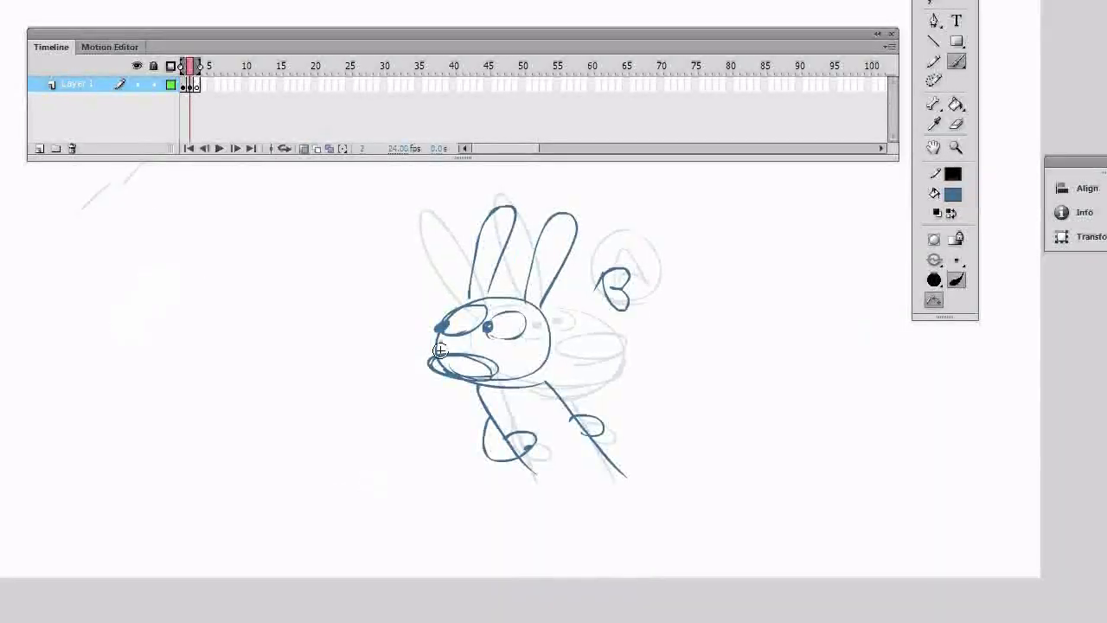
{"action": "mouse_move", "coordinate": [636, 292]}
{"action": "left_mouse_down"}
{"action": "mouse_move", "coordinate": [650, 272]}
{"action": "mouse_move", "coordinate": [610, 256]}
{"action": "left_mouse_up"}
- Sketch a lowered rabbit head on frame 3 with tightly squeezed eyes, a dark mouth and two ears
{"action": "key", "text": "."}
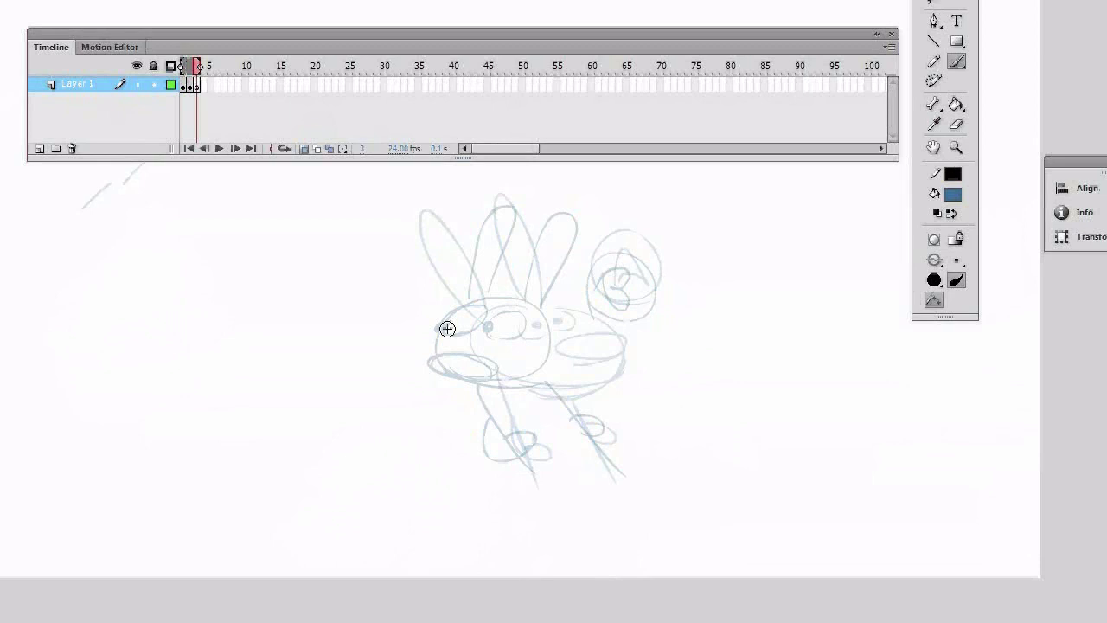
{"action": "mouse_move", "coordinate": [437, 404]}
{"action": "left_mouse_down"}
{"action": "mouse_move", "coordinate": [518, 400]}
{"action": "mouse_move", "coordinate": [502, 321]}
{"action": "mouse_move", "coordinate": [461, 407]}
{"action": "mouse_move", "coordinate": [433, 403]}
{"action": "mouse_move", "coordinate": [489, 396]}
{"action": "left_mouse_up"}
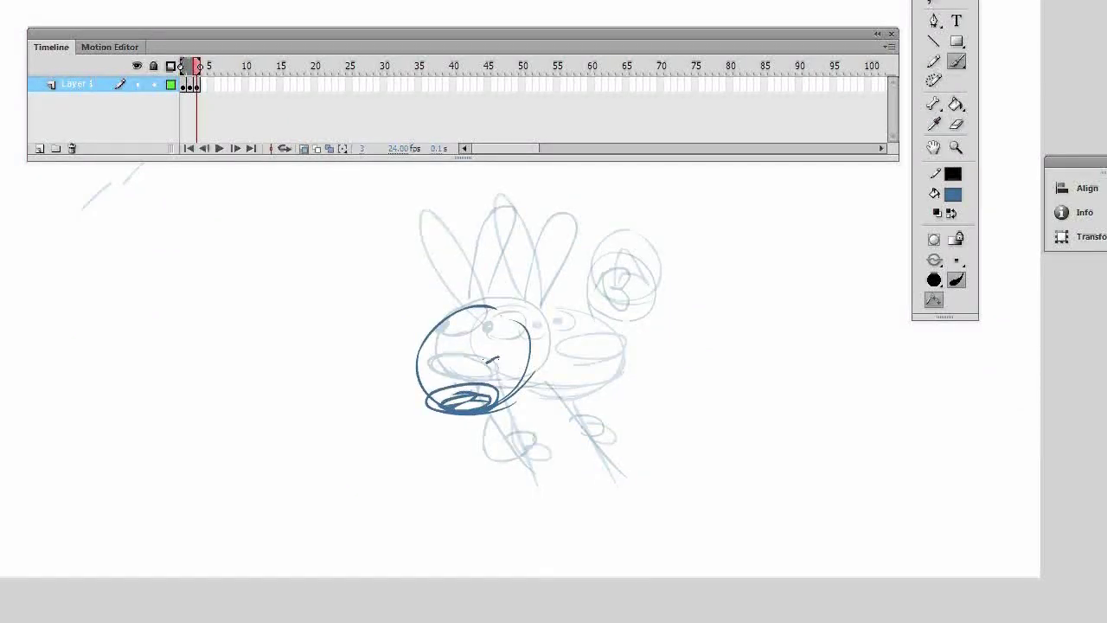
{"action": "mouse_move", "coordinate": [496, 337]}
{"action": "left_mouse_down"}
{"action": "mouse_move", "coordinate": [487, 358]}
{"action": "mouse_move", "coordinate": [459, 331]}
{"action": "left_mouse_up"}
{"action": "mouse_move", "coordinate": [505, 392]}
{"action": "left_mouse_down"}
{"action": "mouse_move", "coordinate": [531, 386]}
{"action": "mouse_move", "coordinate": [508, 390]}
{"action": "left_mouse_up"}
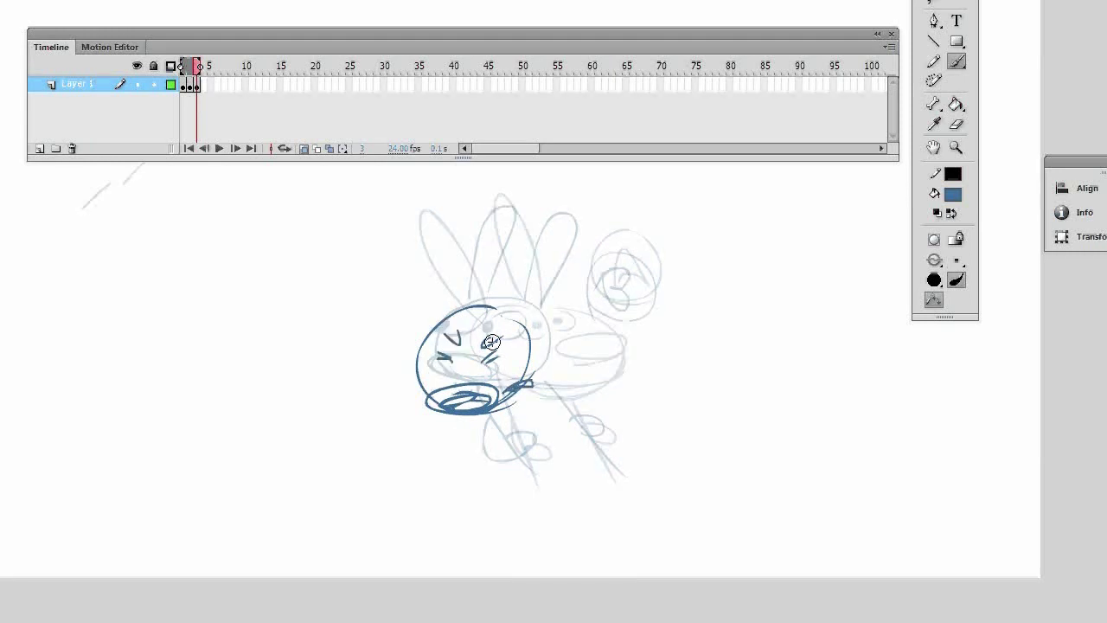
{"action": "mouse_move", "coordinate": [509, 327]}
{"action": "left_mouse_down"}
{"action": "mouse_move", "coordinate": [556, 235]}
{"action": "mouse_move", "coordinate": [526, 327]}
{"action": "left_mouse_up"}
{"action": "left_click_drag", "start_coordinate": [443, 309], "coordinate": [463, 298]}
- Compare frame 3 with frame 2 and draw the hunched body line and both arms on frame 3
{"action": "key", "text": "comma"}
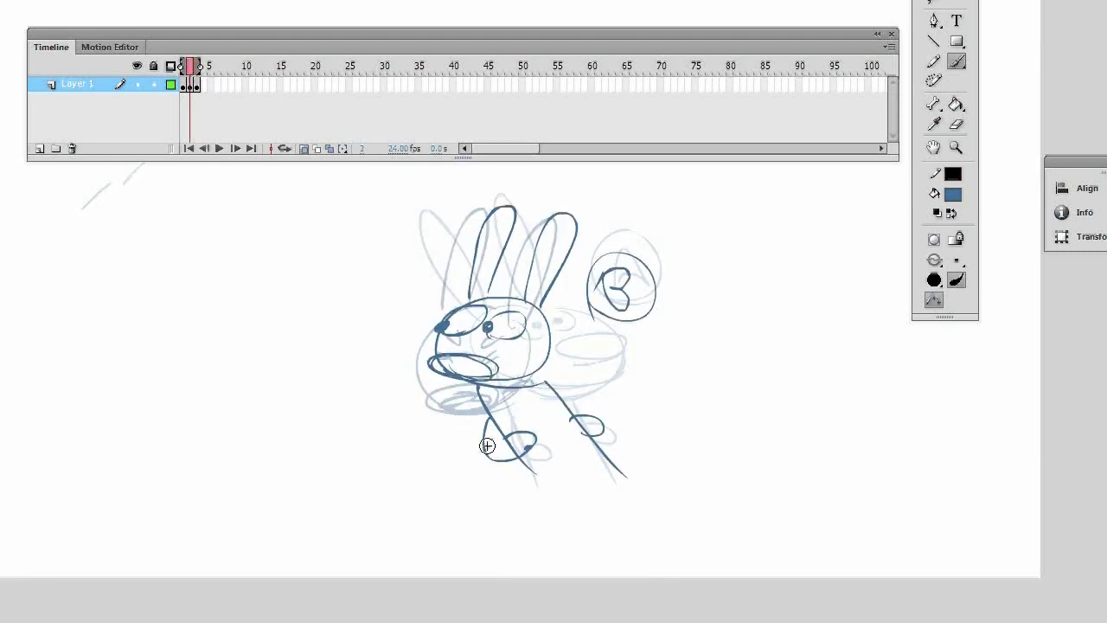
{"action": "key", "text": "period"}
{"action": "key", "text": "comma"}
{"action": "key", "text": "period"}
{"action": "left_click_drag", "start_coordinate": [529, 358], "coordinate": [603, 441]}
{"action": "left_click_drag", "start_coordinate": [574, 397], "coordinate": [590, 415]}
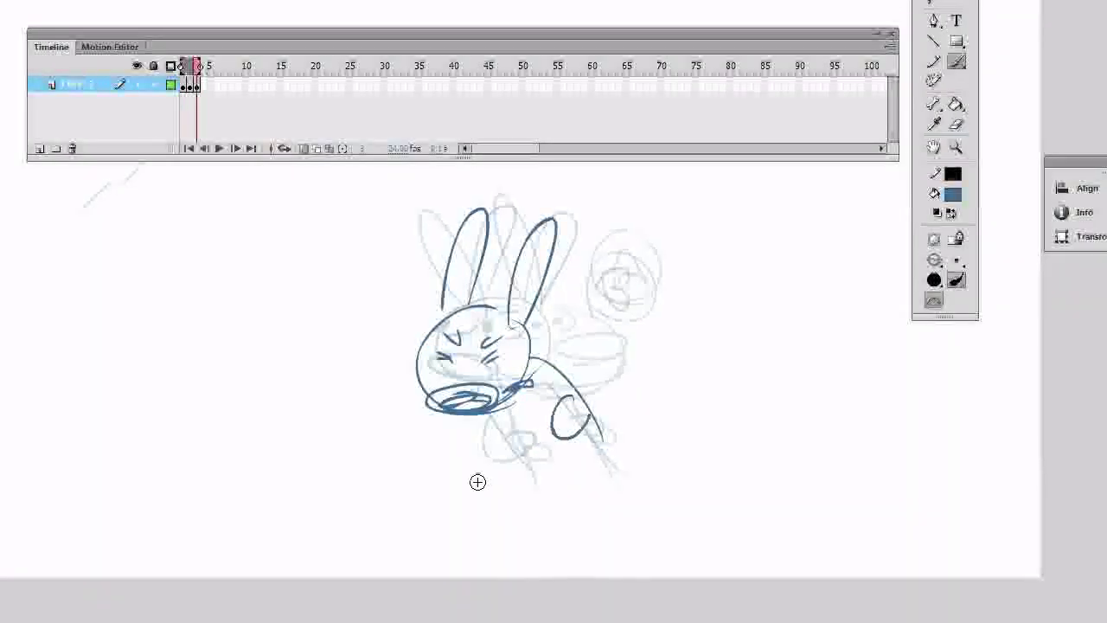
{"action": "key", "text": "comma"}
{"action": "mouse_move", "coordinate": [473, 432]}
{"action": "left_mouse_down"}
{"action": "mouse_move", "coordinate": [492, 480]}
{"action": "mouse_move", "coordinate": [495, 455]}
{"action": "mouse_move", "coordinate": [522, 478]}
{"action": "left_mouse_up"}
{"action": "key", "text": "period"}
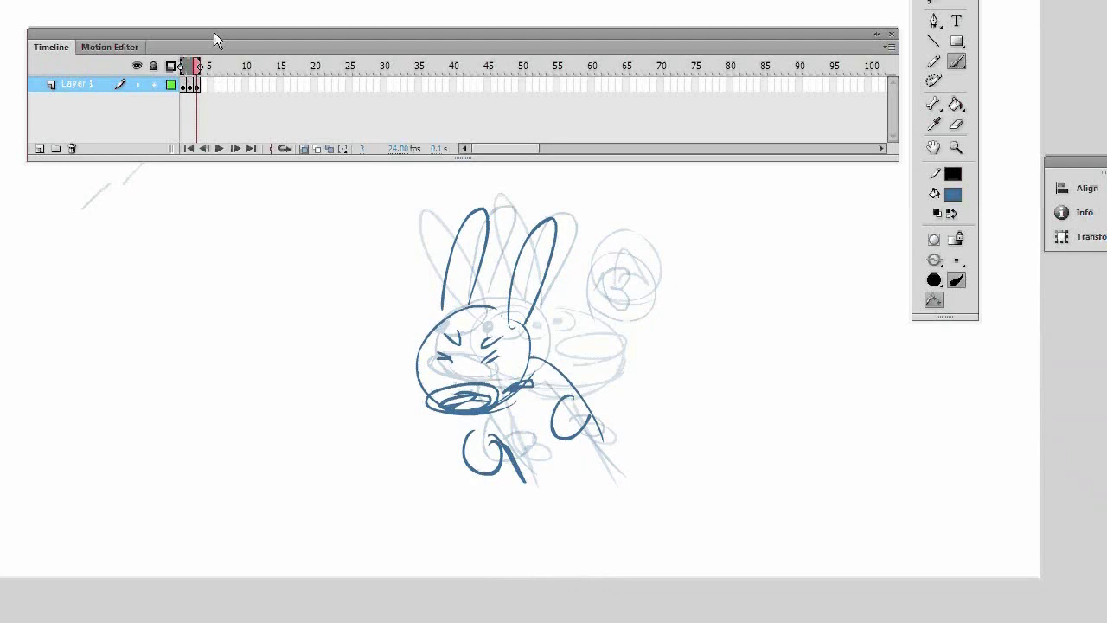
- Insert a blank keyframe at frame 4 and sketch a raised rabbit head with wide eyes, open mouth and swept-back ears
{"action": "key", "text": "F7"}
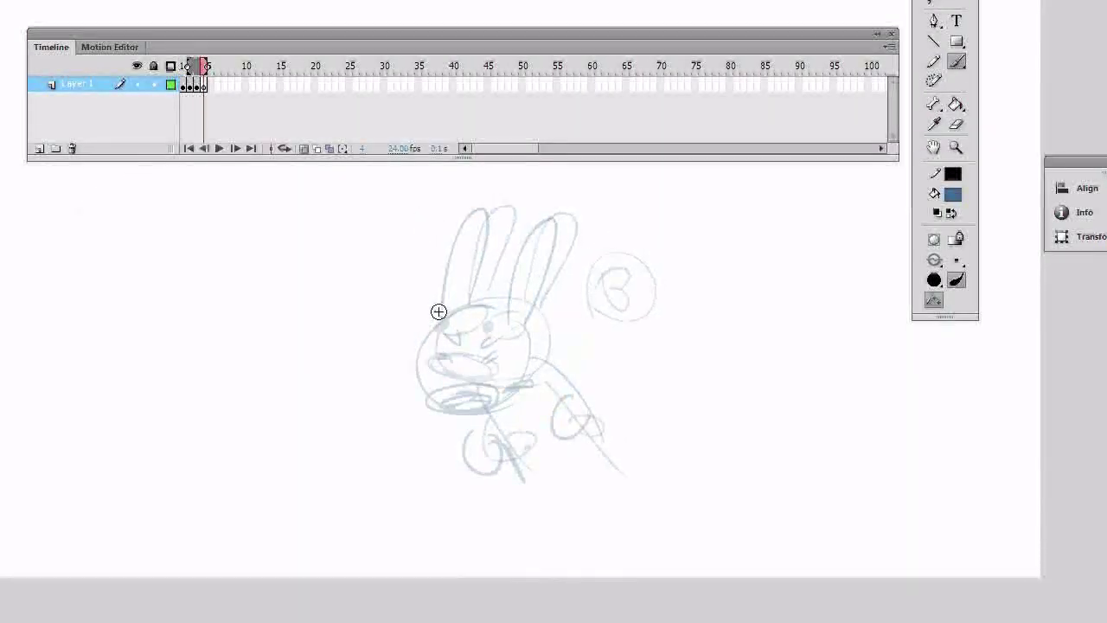
{"action": "mouse_move", "coordinate": [423, 327]}
{"action": "left_mouse_down"}
{"action": "mouse_move", "coordinate": [458, 342]}
{"action": "mouse_move", "coordinate": [538, 280]}
{"action": "mouse_move", "coordinate": [536, 256]}
{"action": "mouse_move", "coordinate": [450, 245]}
{"action": "left_mouse_up"}
{"action": "left_click_drag", "start_coordinate": [463, 240], "coordinate": [512, 357]}
{"action": "mouse_move", "coordinate": [429, 349]}
{"action": "left_mouse_down"}
{"action": "mouse_move", "coordinate": [528, 329]}
{"action": "mouse_move", "coordinate": [533, 358]}
{"action": "mouse_move", "coordinate": [500, 351]}
{"action": "mouse_move", "coordinate": [452, 365]}
{"action": "left_mouse_up"}
{"action": "mouse_move", "coordinate": [474, 298]}
{"action": "left_mouse_down"}
{"action": "mouse_move", "coordinate": [505, 264]}
{"action": "mouse_move", "coordinate": [481, 289]}
{"action": "mouse_move", "coordinate": [451, 285]}
{"action": "left_mouse_up"}
{"action": "mouse_move", "coordinate": [521, 246]}
{"action": "left_mouse_down"}
{"action": "mouse_move", "coordinate": [595, 187]}
{"action": "mouse_move", "coordinate": [543, 256]}
{"action": "left_mouse_up"}
{"action": "key", "text": "comma"}
{"action": "key", "text": "period"}
{"action": "left_click_drag", "start_coordinate": [448, 244], "coordinate": [458, 254]}
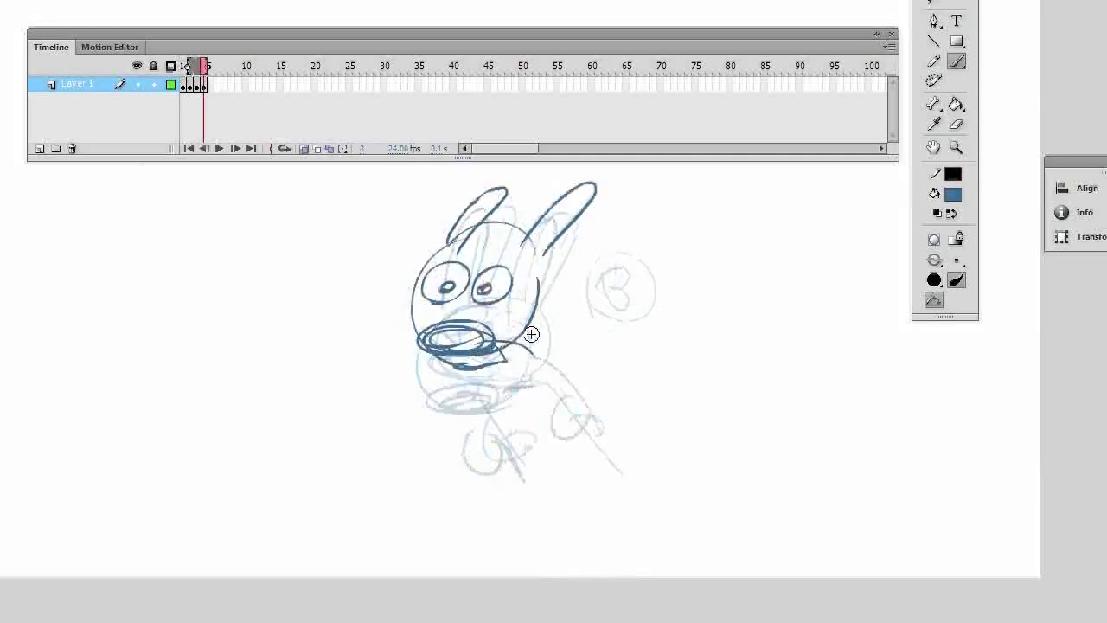
- Draw the stretched body lines and both hanging arms beneath the raised head in frame 4
{"action": "left_click_drag", "start_coordinate": [531, 313], "coordinate": [581, 496]}
{"action": "left_click_drag", "start_coordinate": [535, 418], "coordinate": [562, 426]}
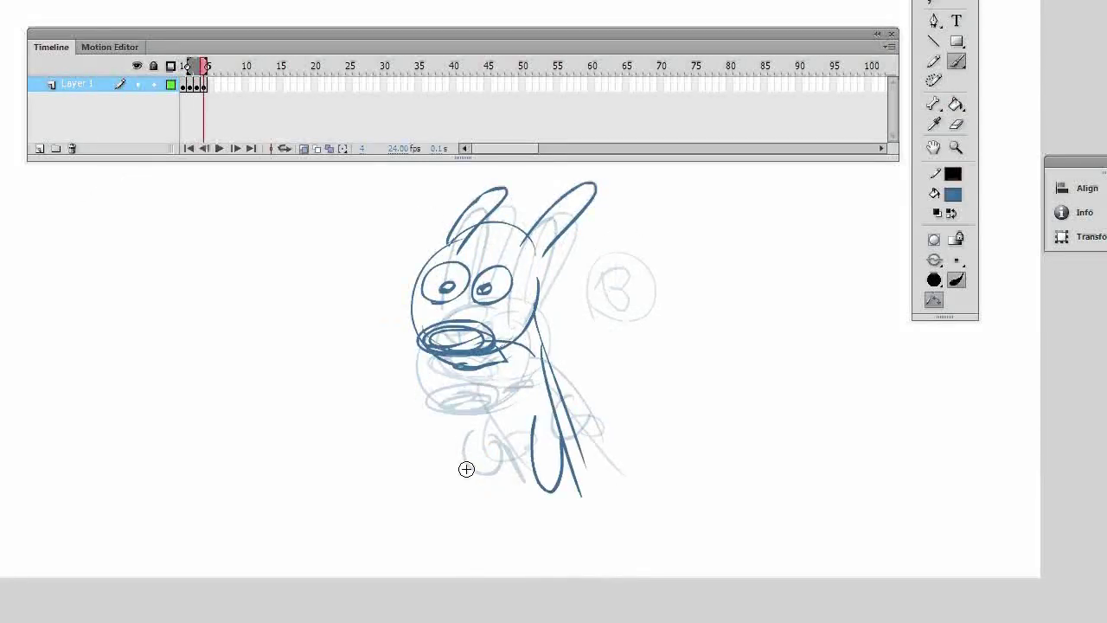
{"action": "left_click_drag", "start_coordinate": [474, 436], "coordinate": [500, 440]}
{"action": "left_click_drag", "start_coordinate": [466, 379], "coordinate": [496, 464]}
{"action": "left_click_drag", "start_coordinate": [468, 379], "coordinate": [481, 433]}
- Turn off onion skinning at frame 1 and step through the four drawings to review the animation
{"action": "key", "text": "comma"}
{"action": "key", "text": "comma"}
{"action": "key", "text": "comma"}
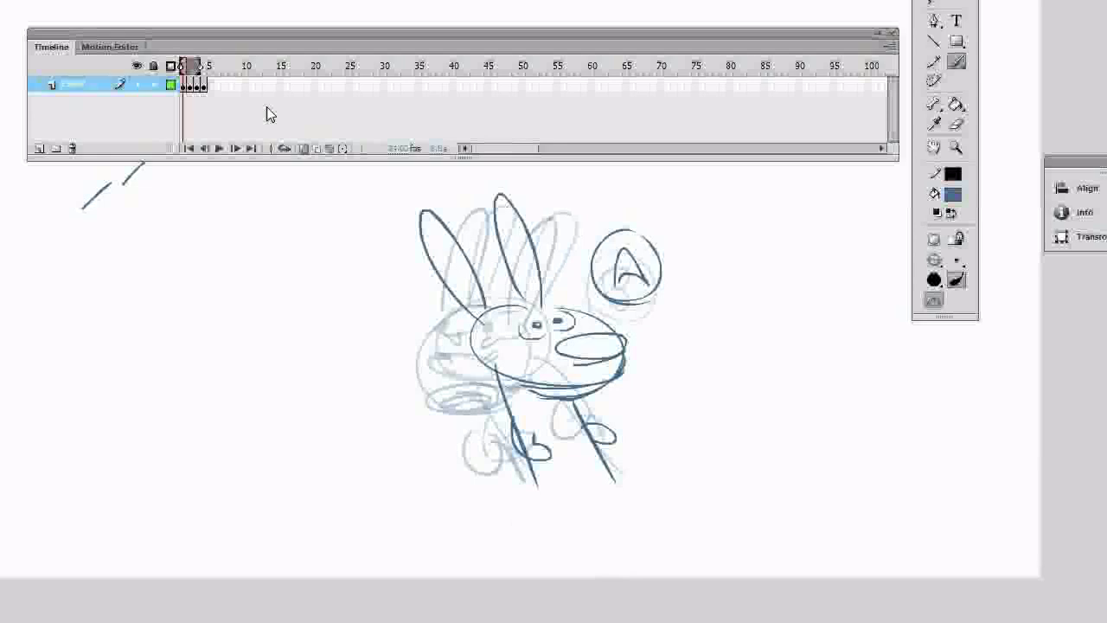
{"action": "left_click", "coordinate": [304, 149]}
{"action": "key", "text": "period"}
{"action": "key", "text": "period"}
{"action": "key", "text": "period"}
{"action": "key", "text": "period"}
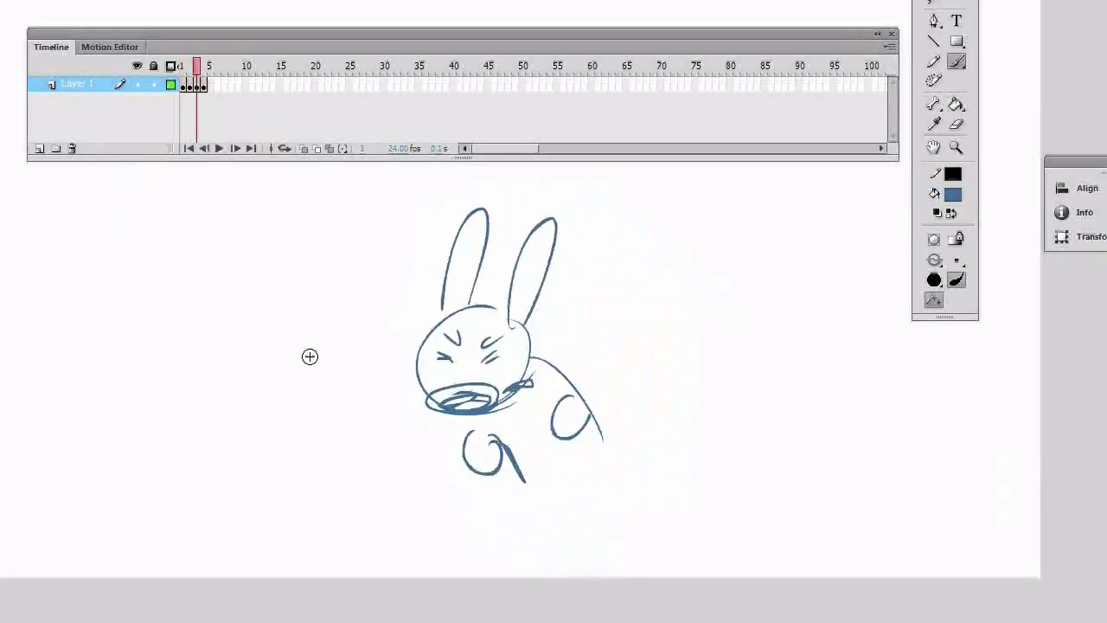
{"action": "key", "text": "Return"}
- Flip through the frames while adding a stroke to the muzzle on frame 1 and darkening the mouth on frame 3
{"action": "key", "text": "comma"}
{"action": "key", "text": "comma"}
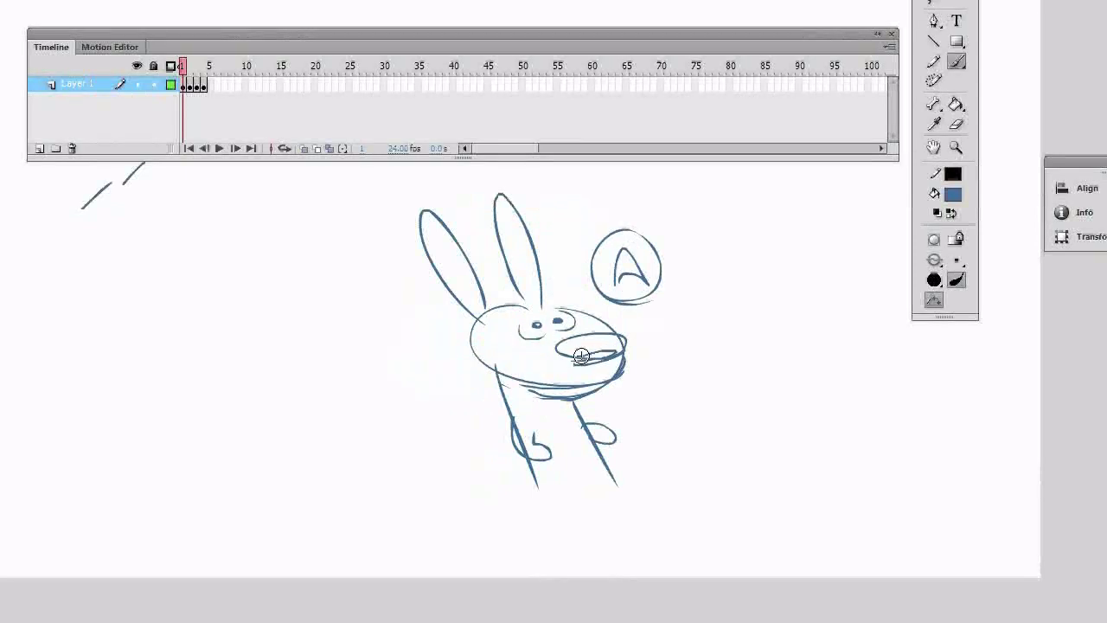
{"action": "key", "text": "period"}
{"action": "key", "text": "period"}
{"action": "key", "text": "comma"}
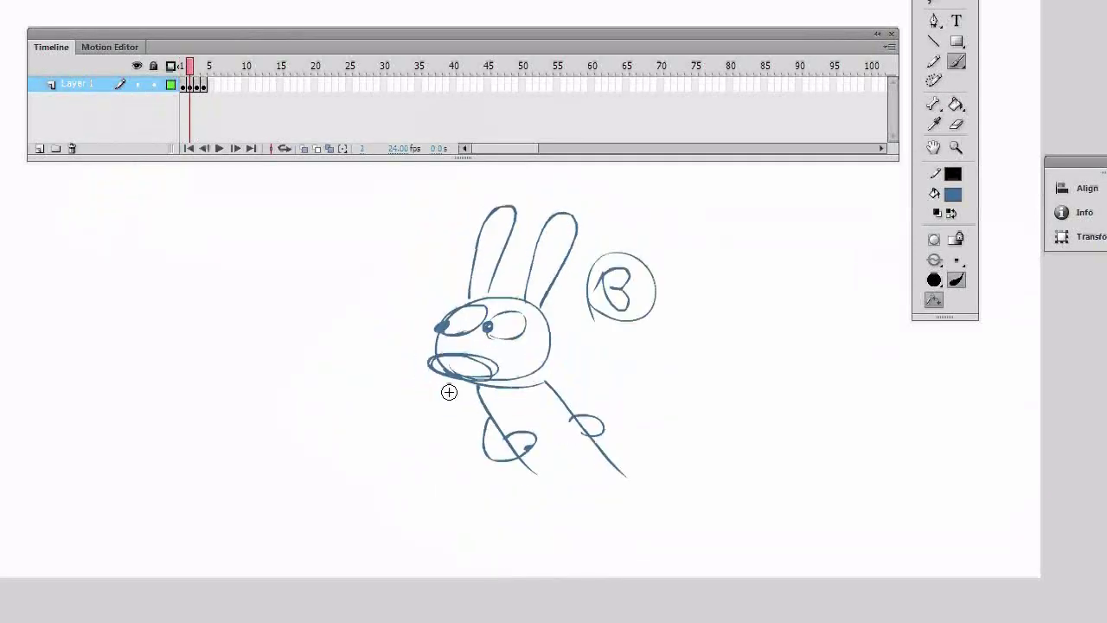
{"action": "key", "text": "period"}
{"action": "left_click_drag", "start_coordinate": [447, 407], "coordinate": [472, 400]}
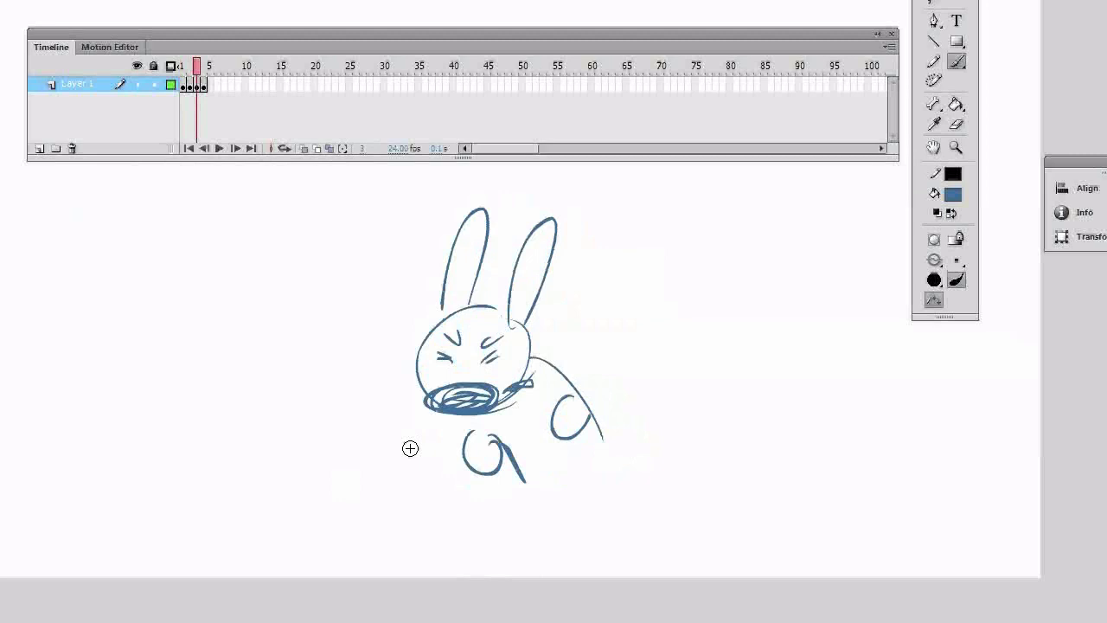
{"action": "key", "text": "comma"}
{"action": "key", "text": "period"}
{"action": "key", "text": "comma"}
{"action": "key", "text": "comma"}
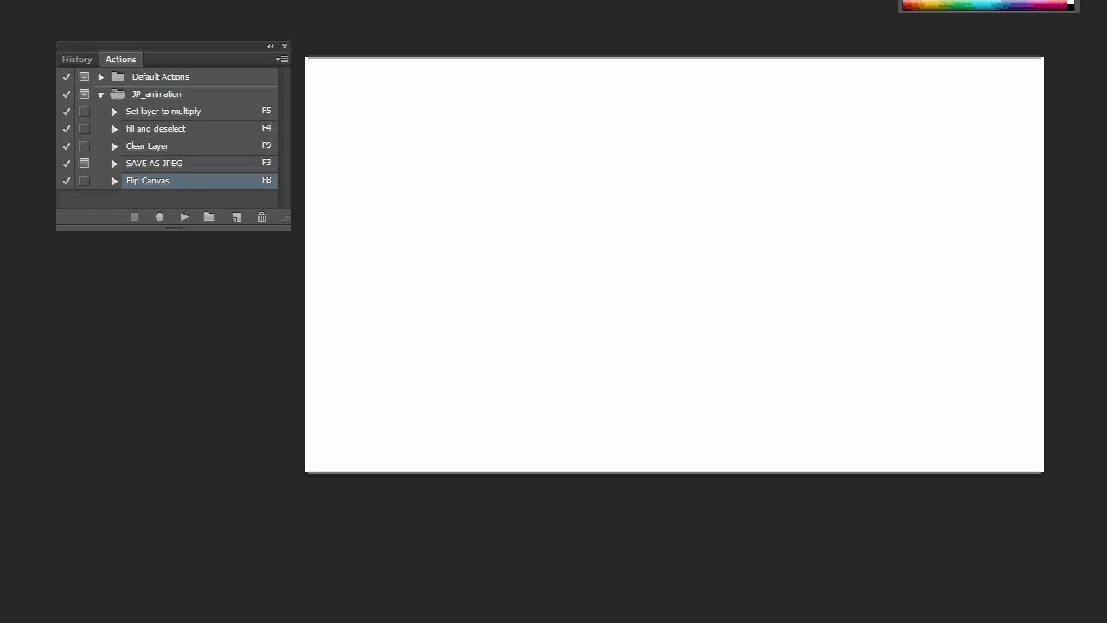
- Sketch a rabbit head on the blank canvas with a thick oval muzzle, two dot eyes and two long ears
{"action": "mouse_move", "coordinate": [701, 370]}
{"action": "left_mouse_down"}
{"action": "mouse_move", "coordinate": [804, 295]}
{"action": "mouse_move", "coordinate": [778, 303]}
{"action": "mouse_move", "coordinate": [658, 208]}
{"action": "mouse_move", "coordinate": [679, 294]}
{"action": "left_mouse_up"}
{"action": "left_click", "coordinate": [730, 239]}
{"action": "left_click", "coordinate": [697, 245]}
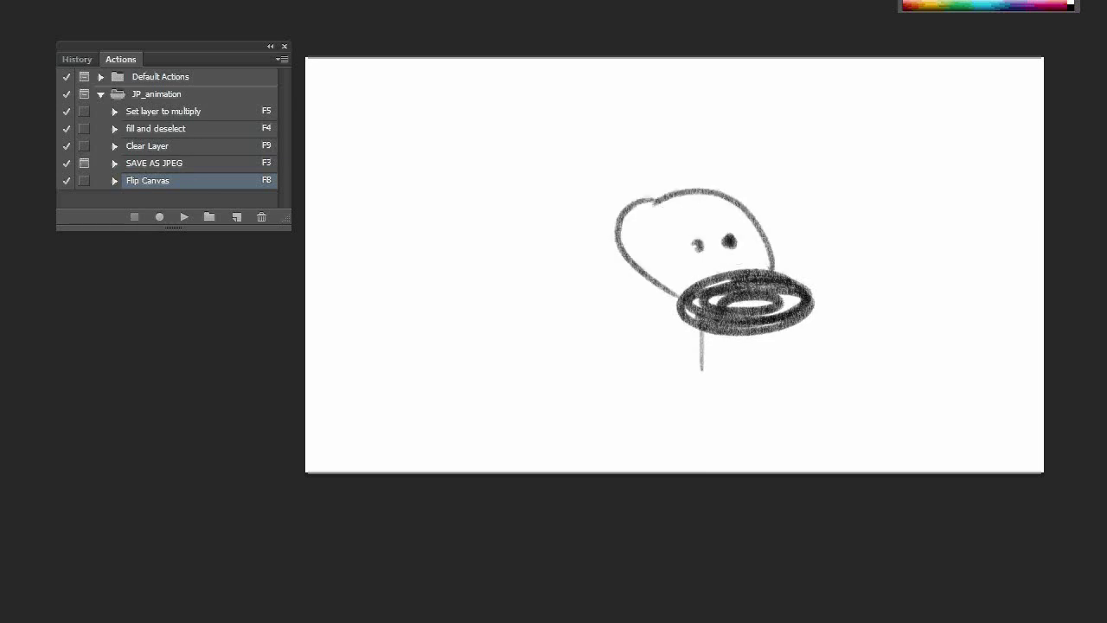
{"action": "left_click_drag", "start_coordinate": [725, 198], "coordinate": [717, 191]}
{"action": "left_click_drag", "start_coordinate": [647, 208], "coordinate": [638, 232]}
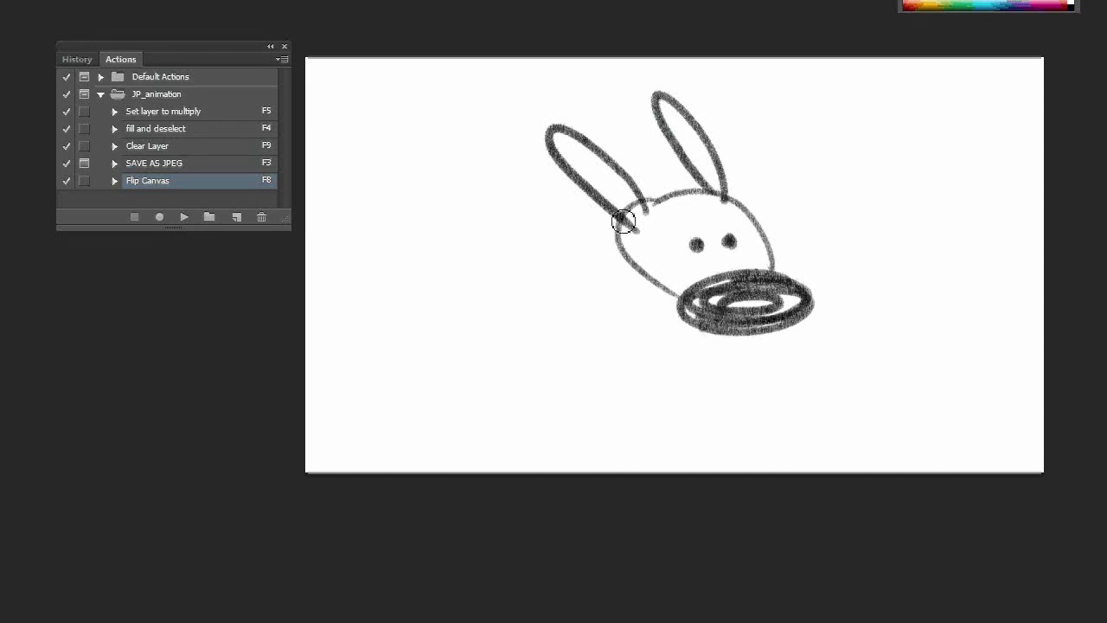
{"action": "left_click_drag", "start_coordinate": [683, 227], "coordinate": [664, 260]}
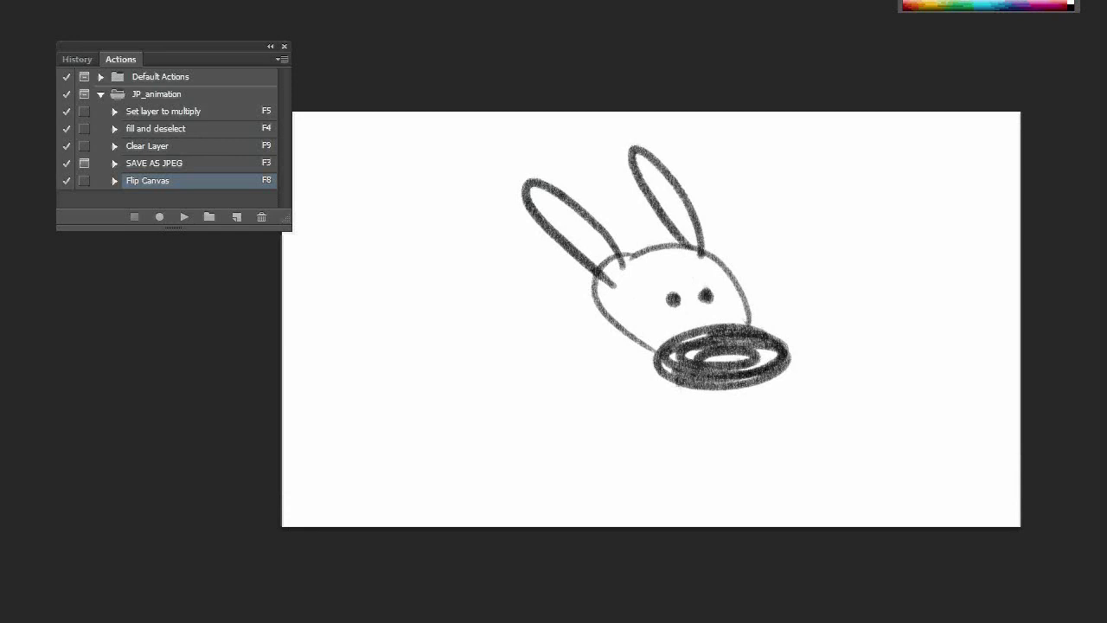
- Show the Timeline and create a frame animation from the rabbit drawing
{"action": "left_click", "coordinate": [154, 0]}
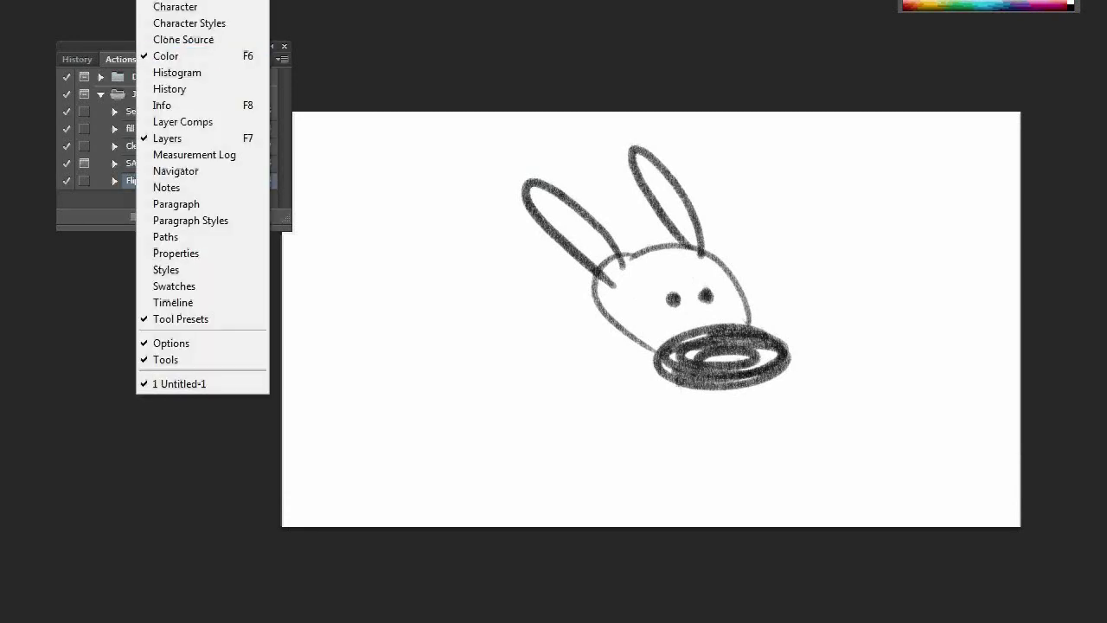
{"action": "left_click", "coordinate": [214, 303]}
{"action": "left_click_drag", "start_coordinate": [548, 471], "coordinate": [592, 488]}
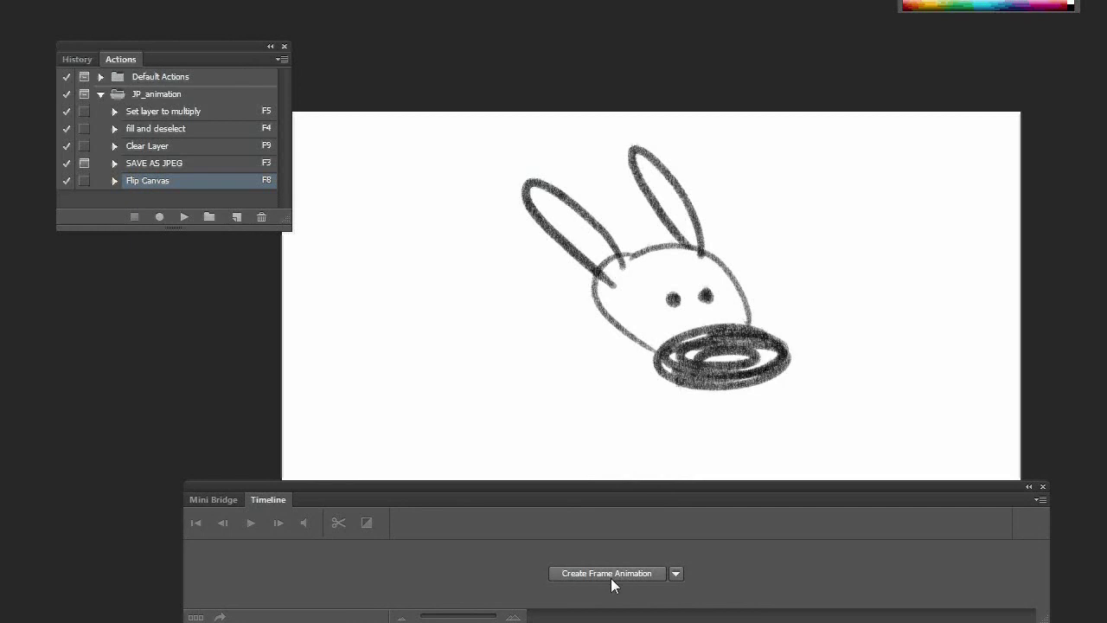
{"action": "left_click_drag", "start_coordinate": [599, 490], "coordinate": [581, 255]}
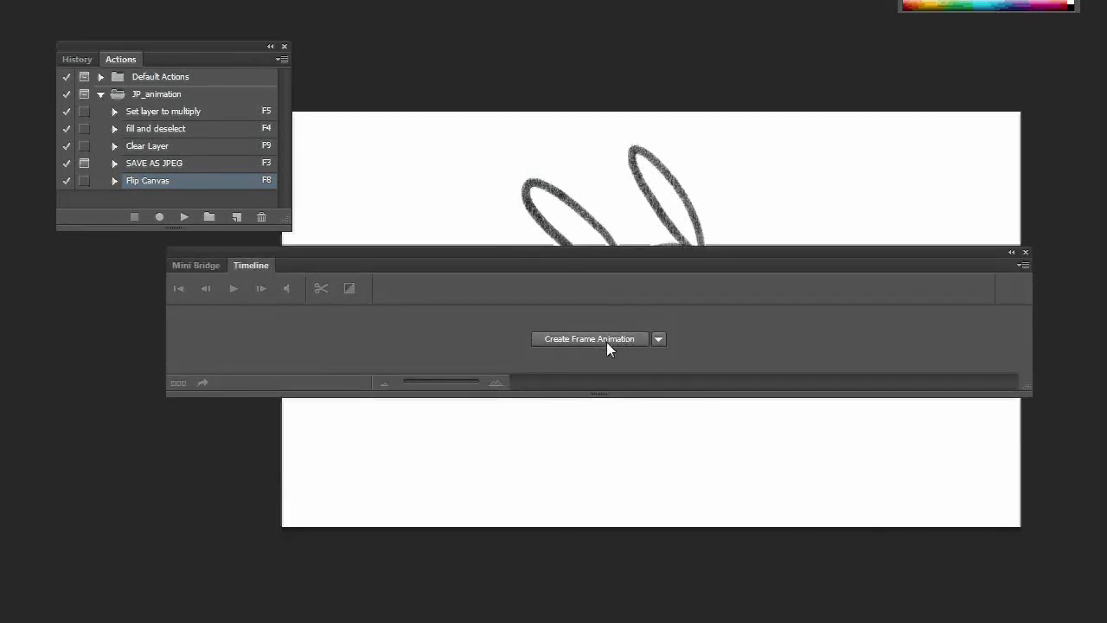
{"action": "left_click", "coordinate": [658, 339]}
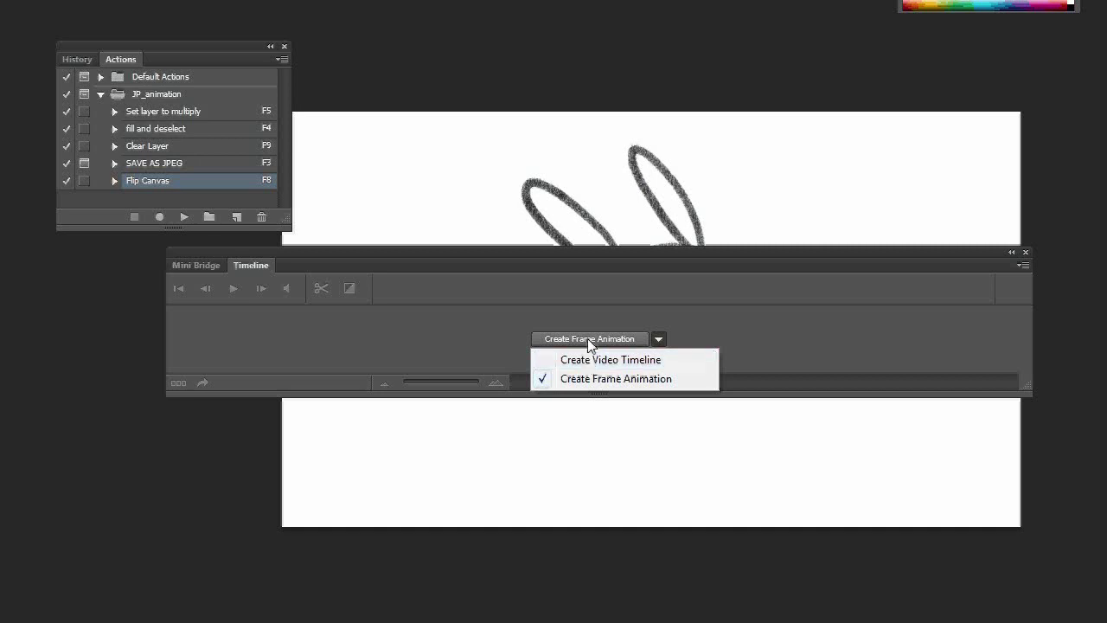
{"action": "left_click", "coordinate": [590, 340]}
{"action": "left_click", "coordinate": [598, 341]}
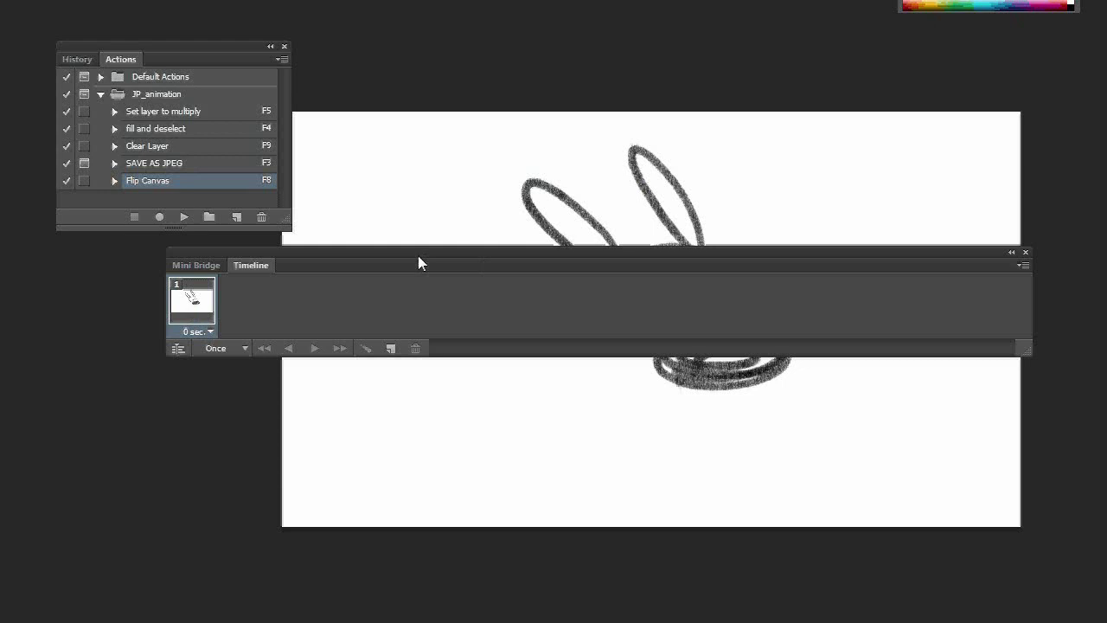
- Look over the delay options for frame 1 and place the Timeline below the rabbit's head
{"action": "left_click_drag", "start_coordinate": [418, 254], "coordinate": [619, 282]}
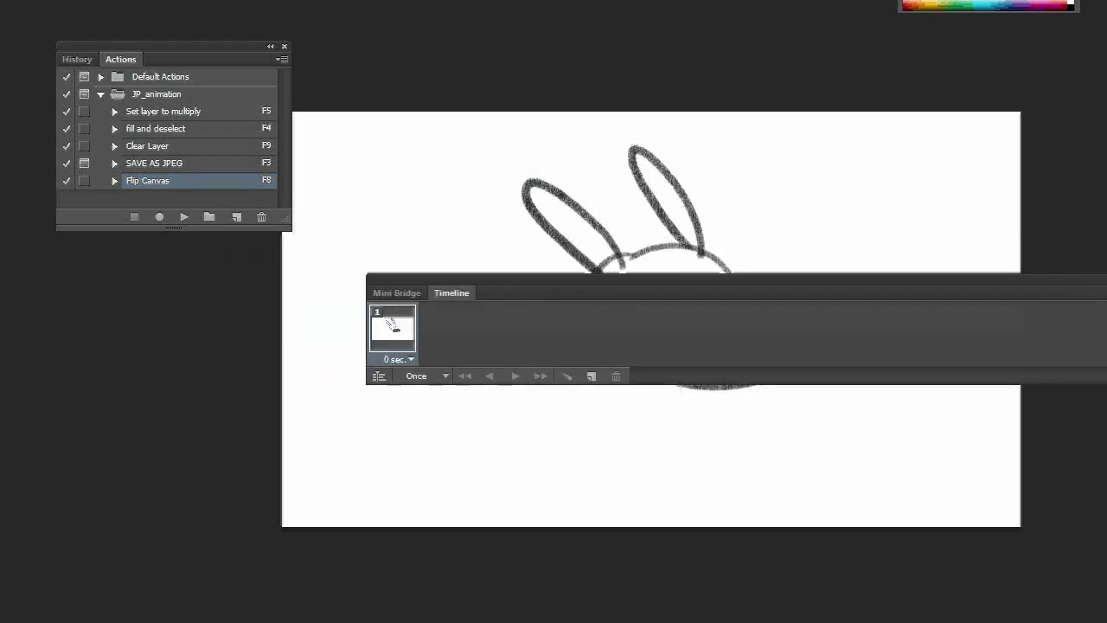
{"action": "left_click", "coordinate": [412, 360]}
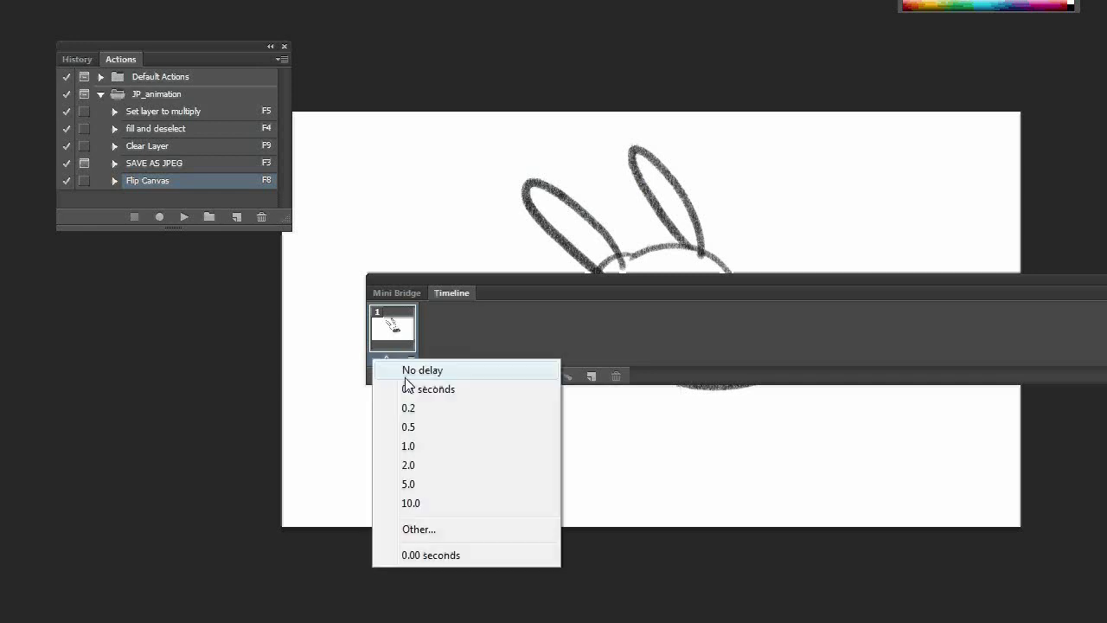
{"action": "left_click", "coordinate": [391, 394]}
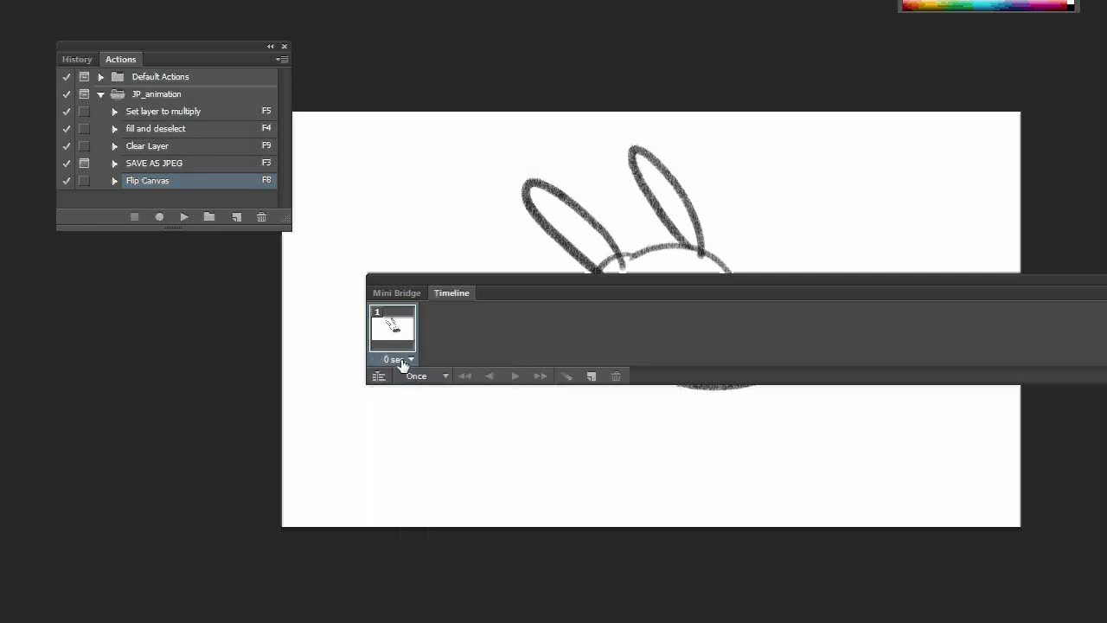
{"action": "left_click_drag", "start_coordinate": [537, 290], "coordinate": [354, 435]}
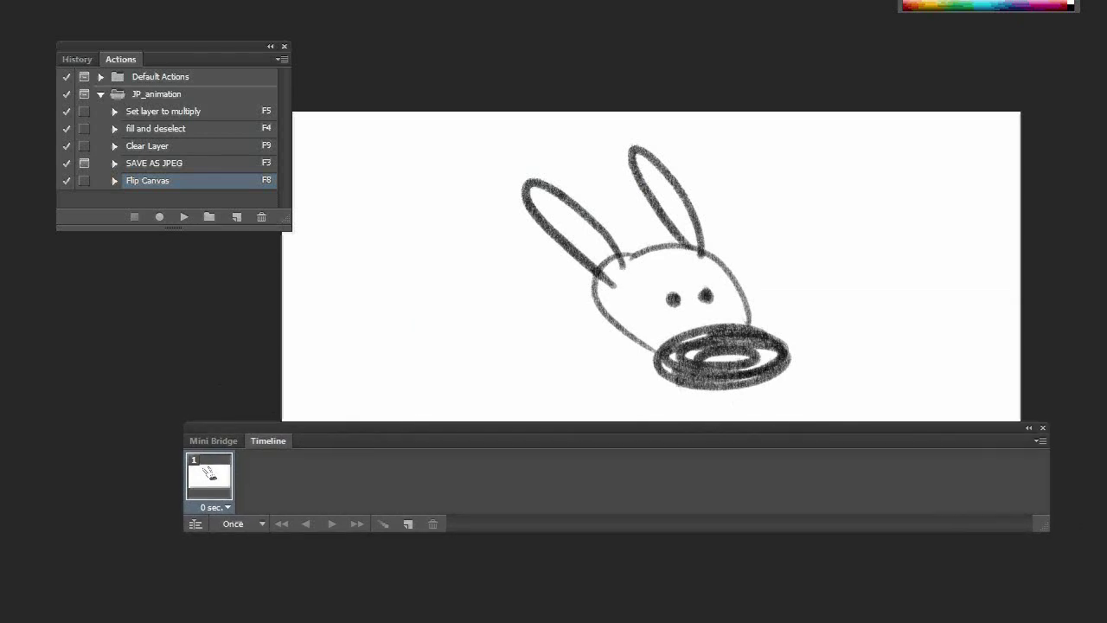
{"action": "left_click_drag", "start_coordinate": [531, 428], "coordinate": [522, 469]}
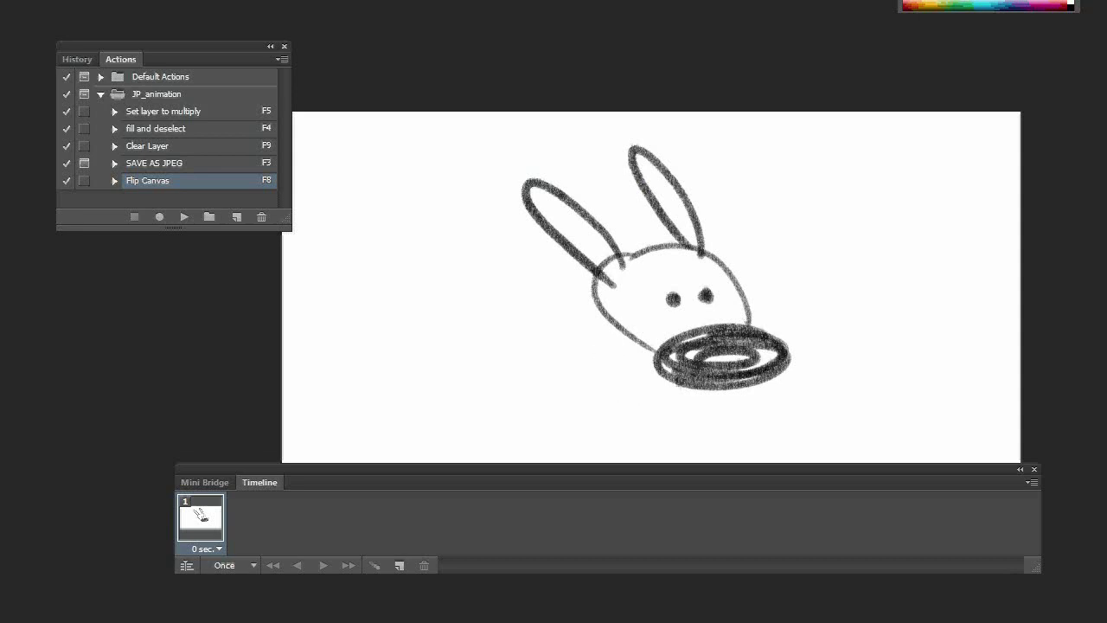
- Darken the rabbit's muzzle, write the letter A beside the head and draw two body lines beneath it
{"action": "mouse_move", "coordinate": [699, 370]}
{"action": "left_mouse_down"}
{"action": "mouse_move", "coordinate": [670, 368]}
{"action": "mouse_move", "coordinate": [770, 350]}
{"action": "mouse_move", "coordinate": [744, 351]}
{"action": "left_mouse_up"}
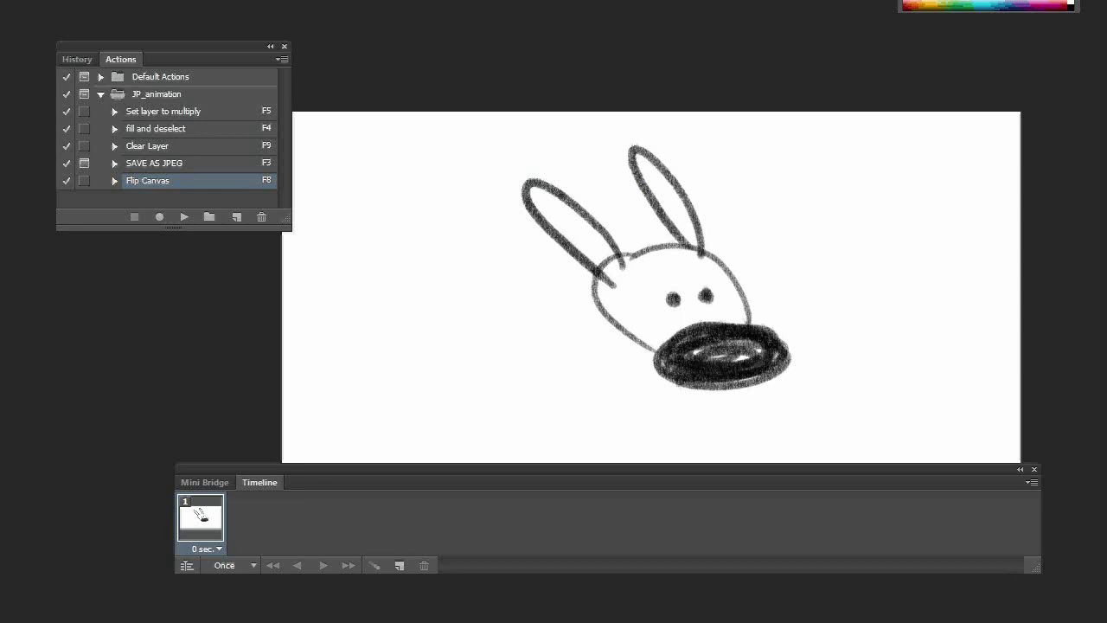
{"action": "left_click_drag", "start_coordinate": [350, 474], "coordinate": [405, 431]}
{"action": "left_click_drag", "start_coordinate": [165, 52], "coordinate": [187, 136]}
{"action": "left_click_drag", "start_coordinate": [674, 424], "coordinate": [708, 455]}
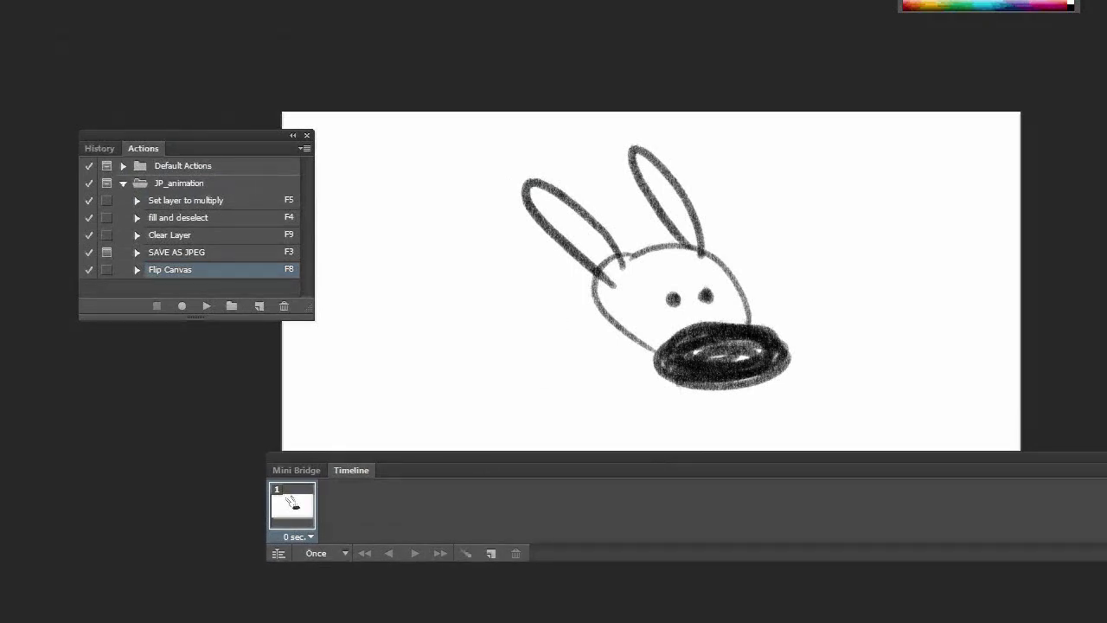
{"action": "left_click_drag", "start_coordinate": [781, 270], "coordinate": [824, 274]}
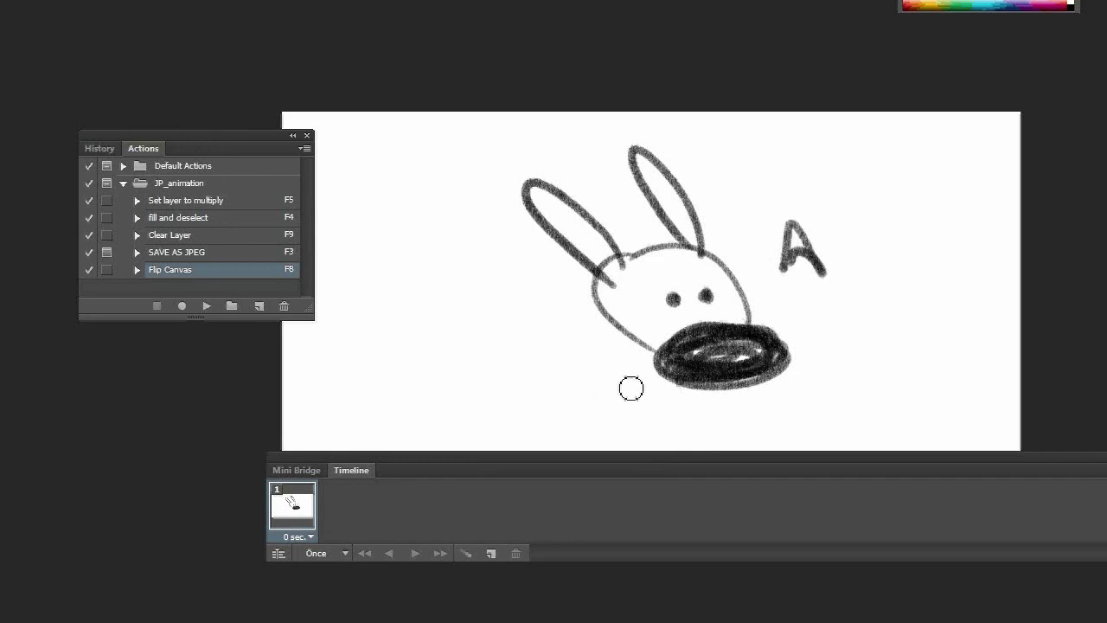
{"action": "left_click_drag", "start_coordinate": [612, 336], "coordinate": [593, 424]}
{"action": "left_click_drag", "start_coordinate": [661, 374], "coordinate": [667, 421]}
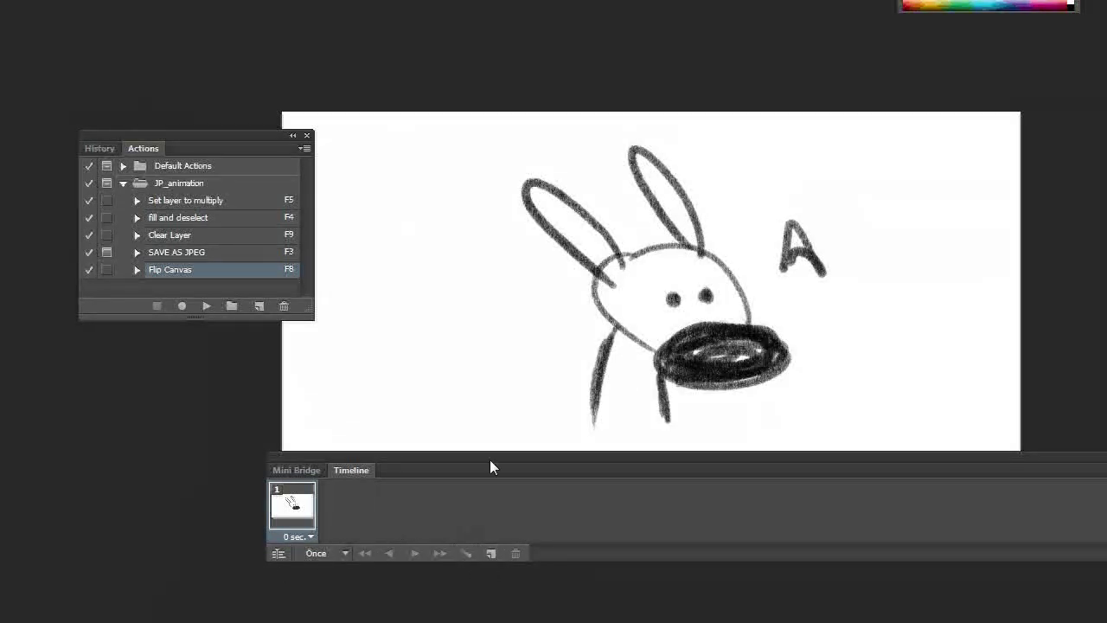
- Add a second frame to the animation and keep the Timeline clear of the drawing
{"action": "left_click_drag", "start_coordinate": [489, 459], "coordinate": [537, 419]}
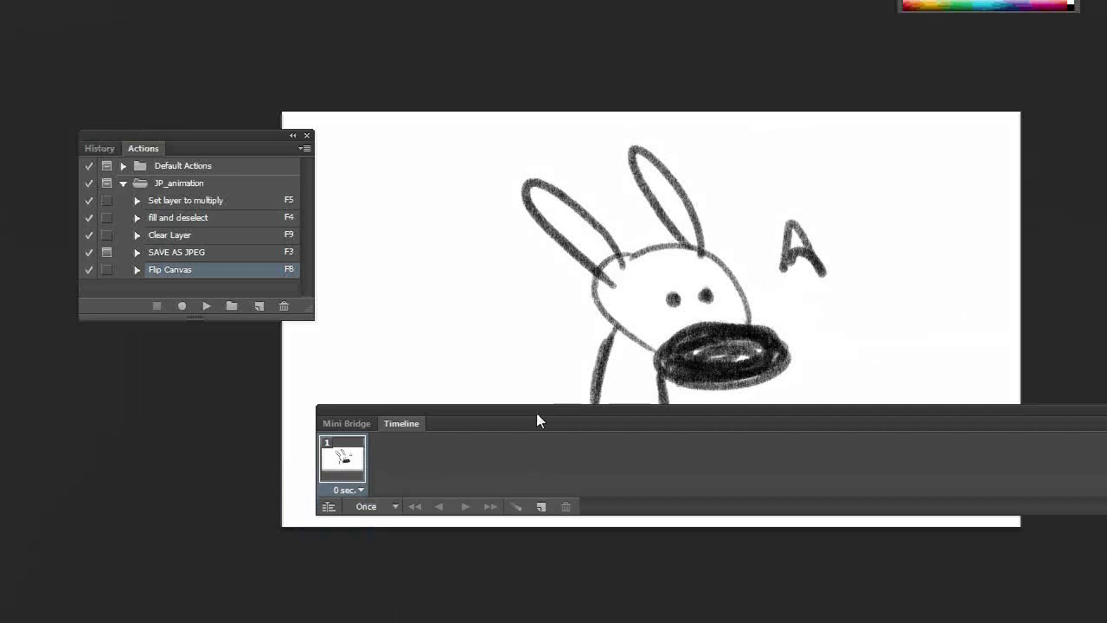
{"action": "left_click", "coordinate": [540, 512]}
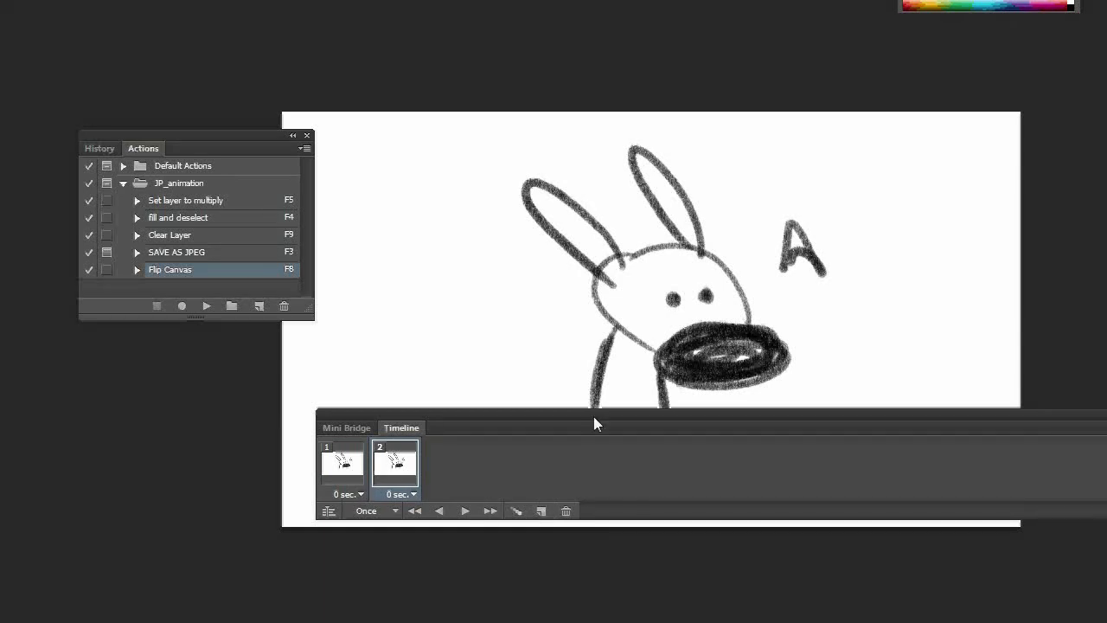
{"action": "left_click_drag", "start_coordinate": [593, 424], "coordinate": [509, 492]}
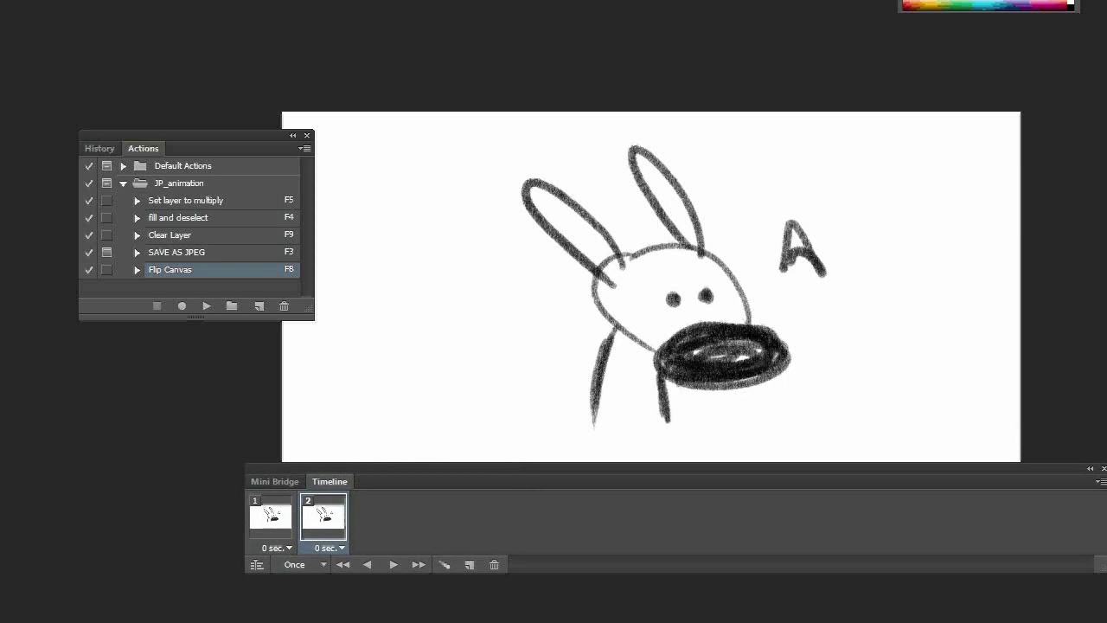
- Show the Layers list beside the drawing and add two empty layers above the Background
{"action": "key", "text": "F7"}
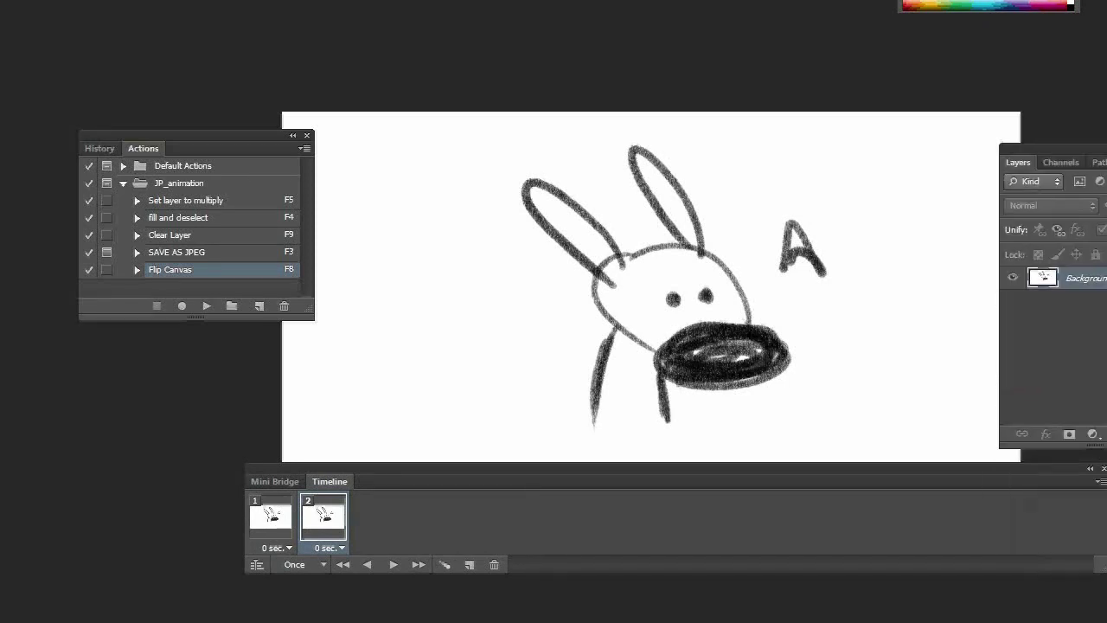
{"action": "key", "text": "ctrl+shift+alt+n"}
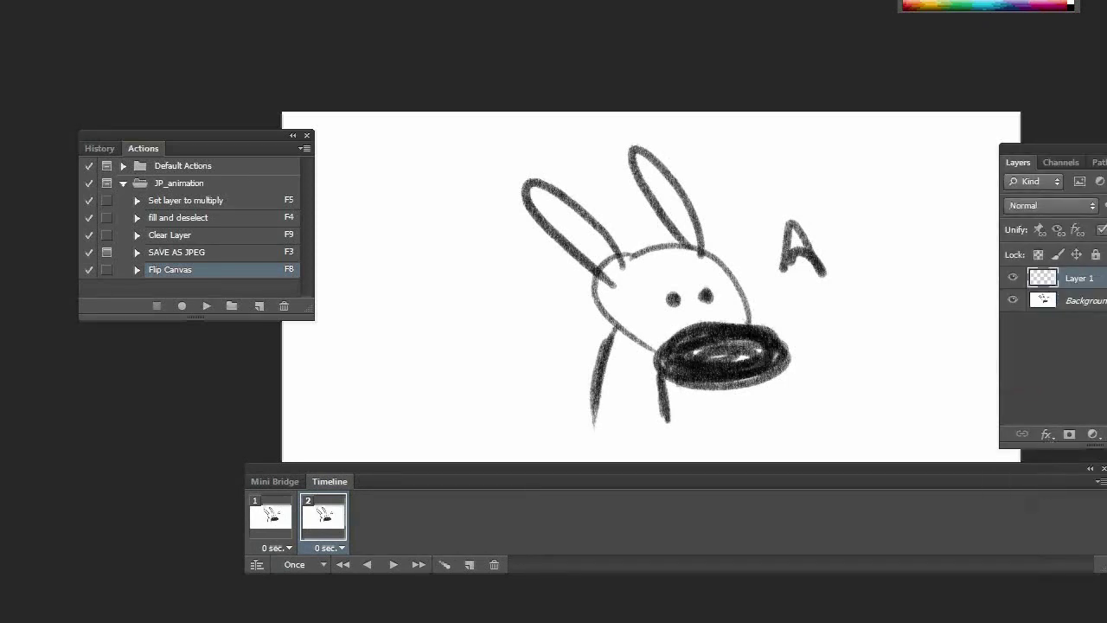
{"action": "key", "text": "alt+bracketleft"}
{"action": "key", "text": "ctrl+shift+alt+n"}
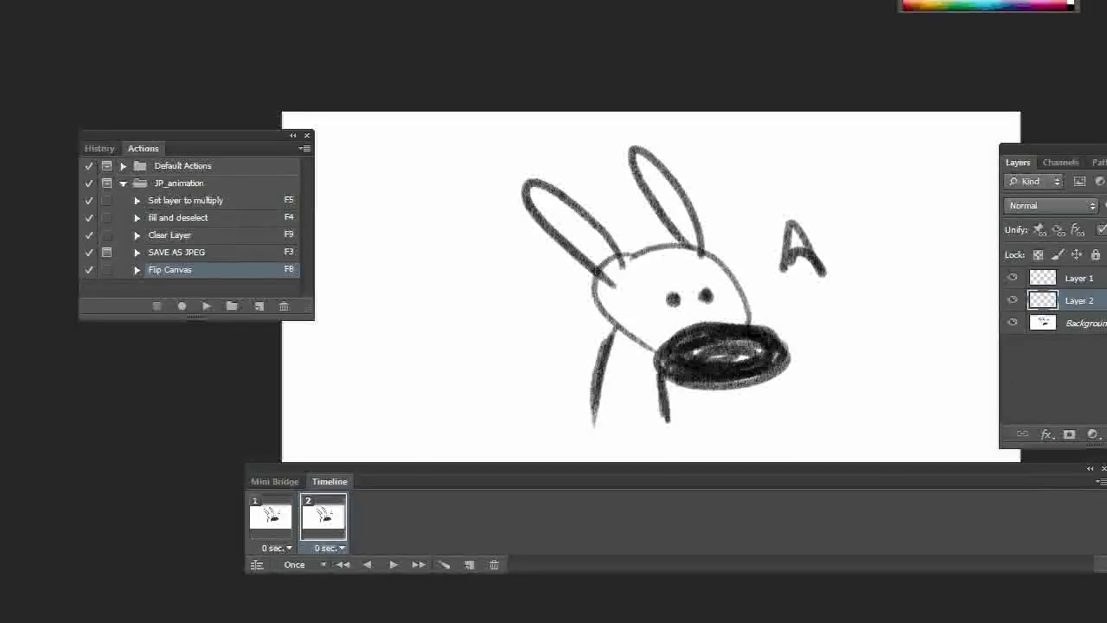
{"action": "left_click_drag", "start_coordinate": [1105, 150], "coordinate": [921, 130]}
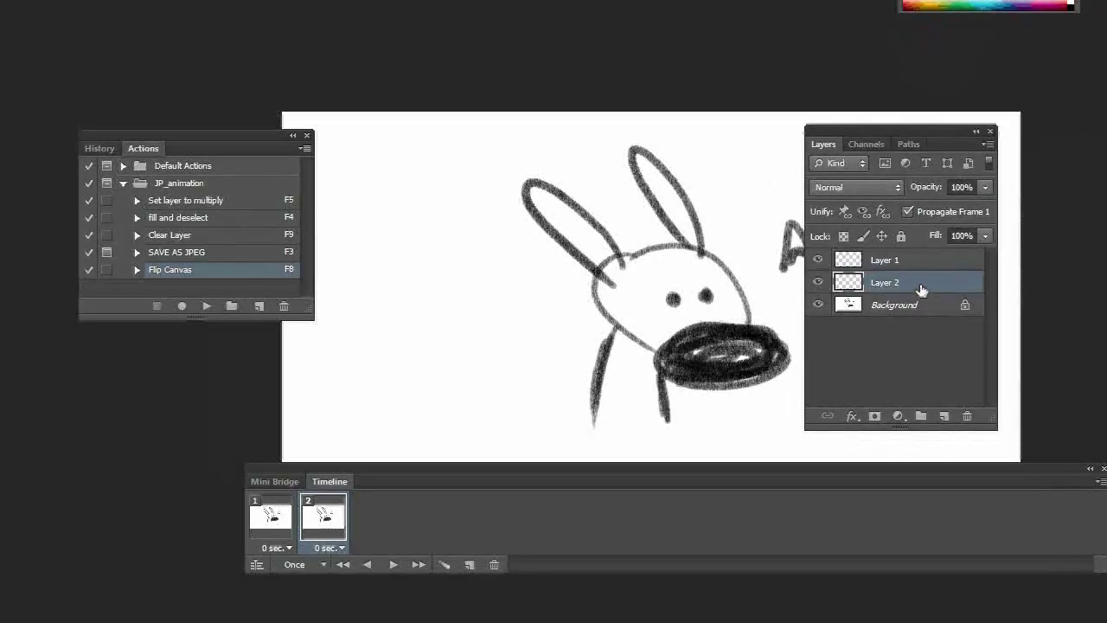
- Fill the Background layer with white to clear the rabbit drawing, and make Layer 2 active
{"action": "left_click", "coordinate": [897, 316]}
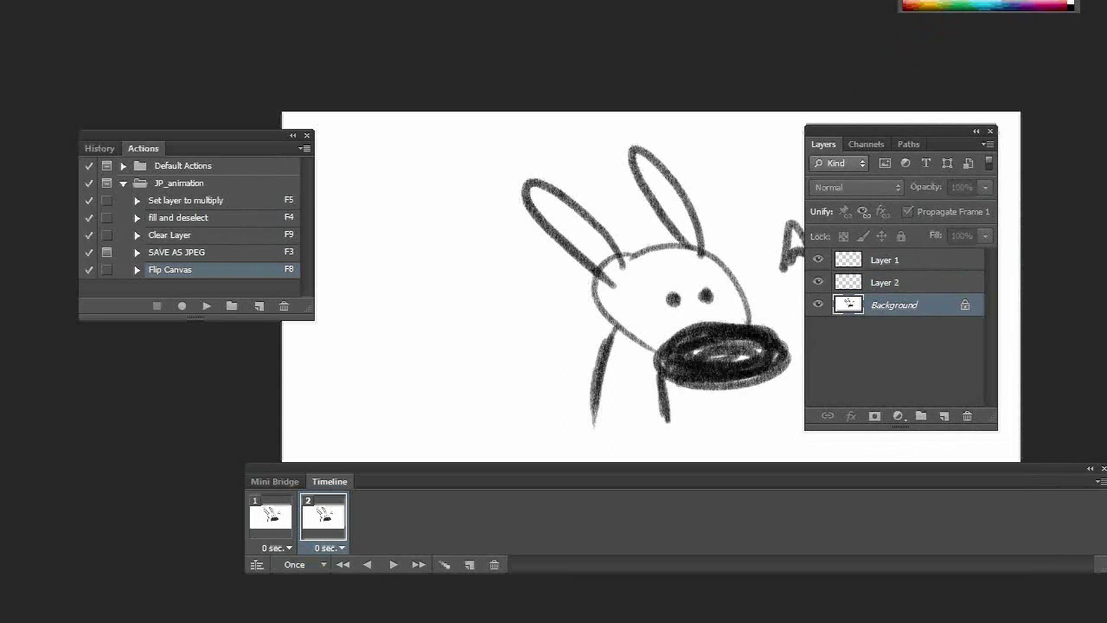
{"action": "key", "text": "F4"}
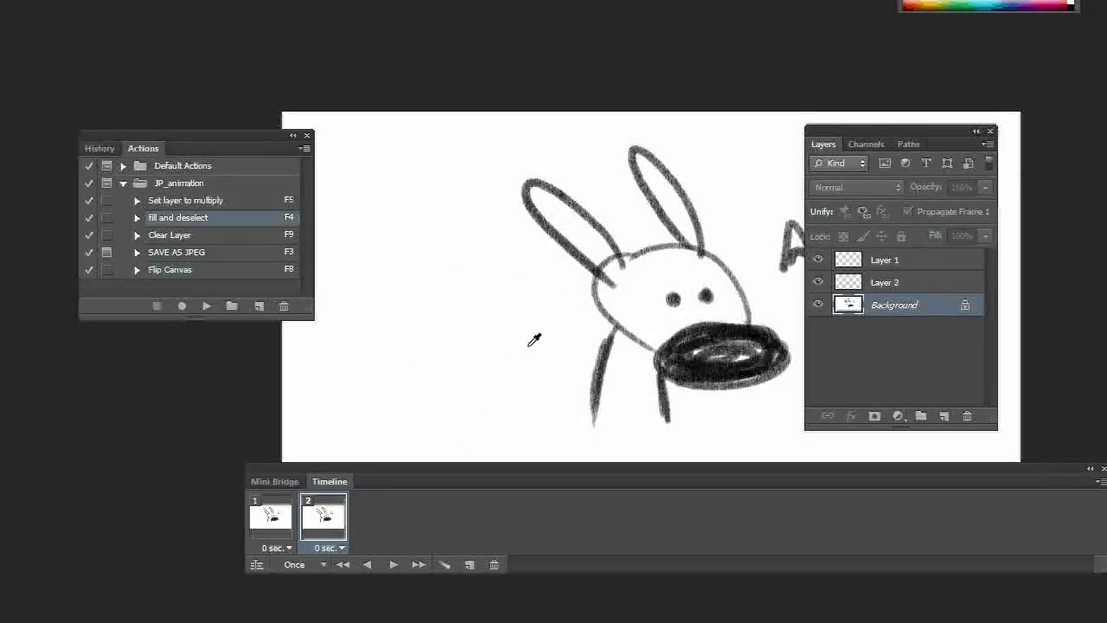
{"action": "left_click", "coordinate": [865, 292]}
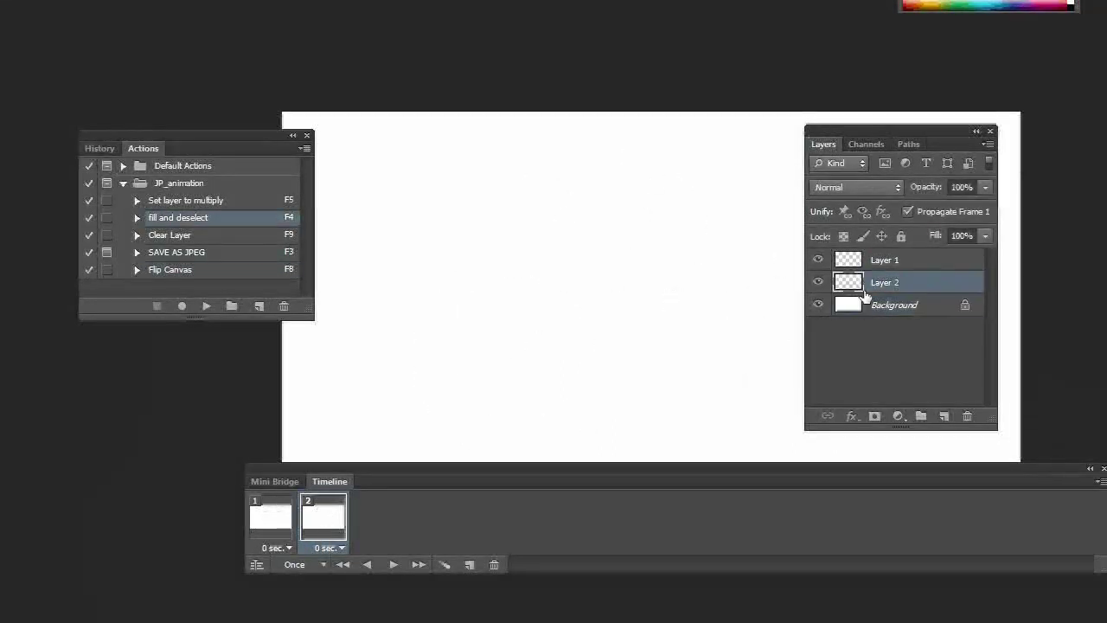
- In frame 1, hide Layer 1 and sketch a rabbit head with oval muzzle, dot eyes and long ears on Layer 2
{"action": "left_click", "coordinate": [268, 523]}
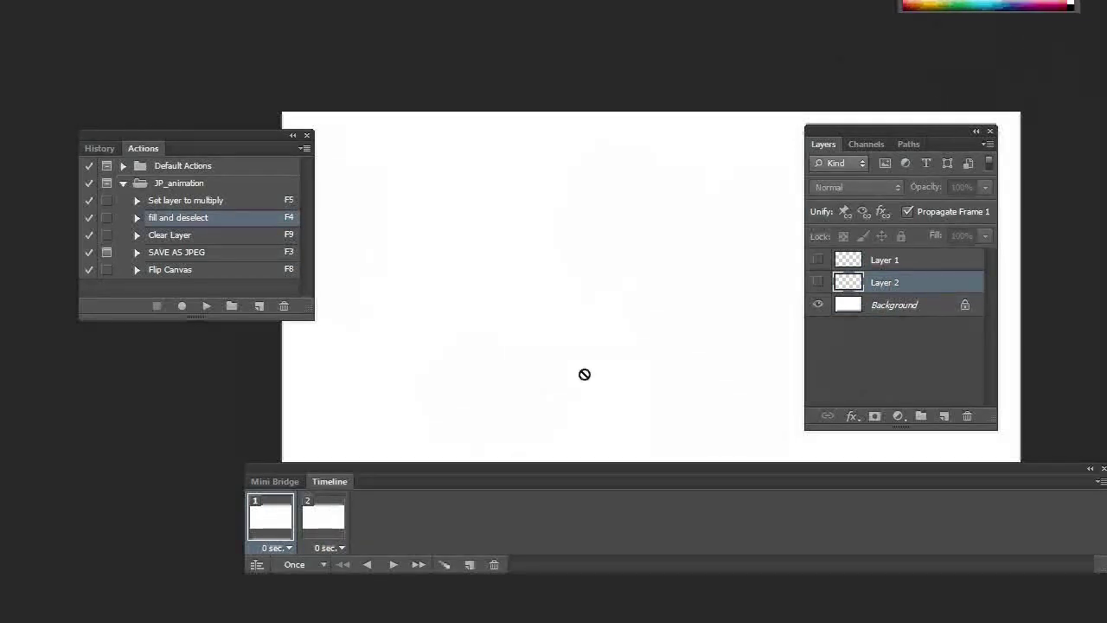
{"action": "left_click", "coordinate": [817, 282]}
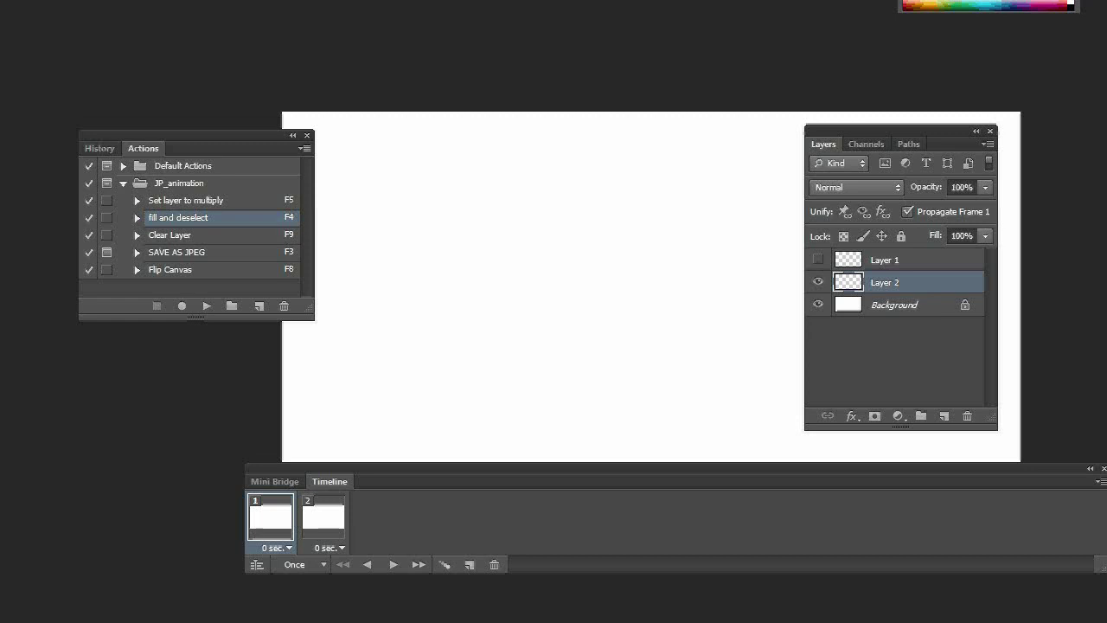
{"action": "mouse_move", "coordinate": [571, 349]}
{"action": "left_mouse_down"}
{"action": "mouse_move", "coordinate": [655, 344]}
{"action": "mouse_move", "coordinate": [568, 329]}
{"action": "mouse_move", "coordinate": [659, 344]}
{"action": "left_mouse_up"}
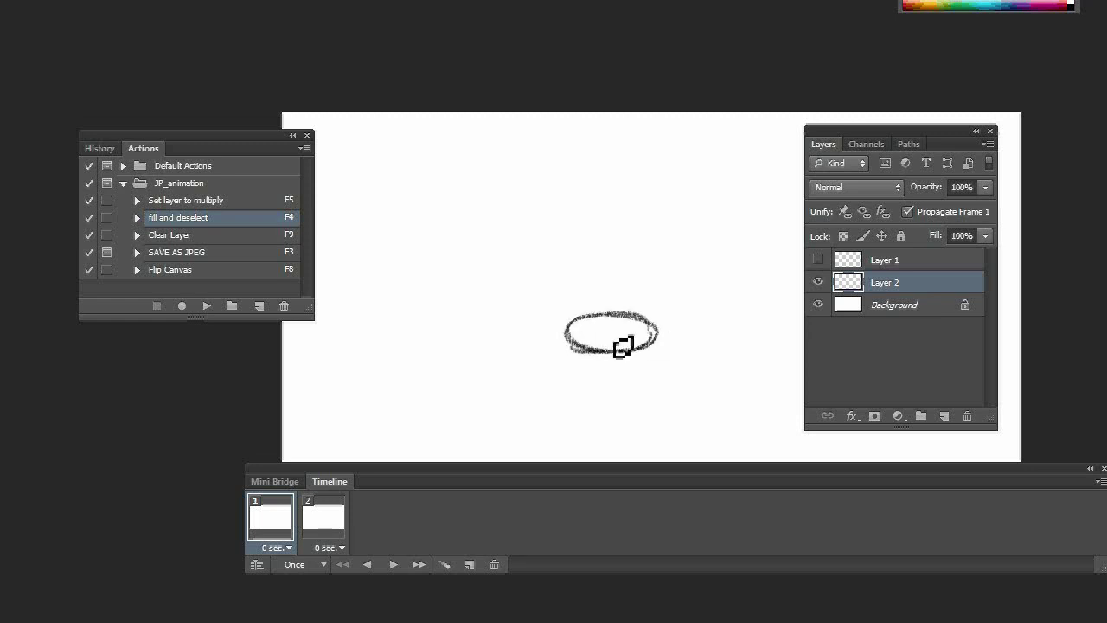
{"action": "mouse_move", "coordinate": [624, 301]}
{"action": "left_mouse_down"}
{"action": "mouse_move", "coordinate": [543, 223]}
{"action": "mouse_move", "coordinate": [579, 342]}
{"action": "left_mouse_up"}
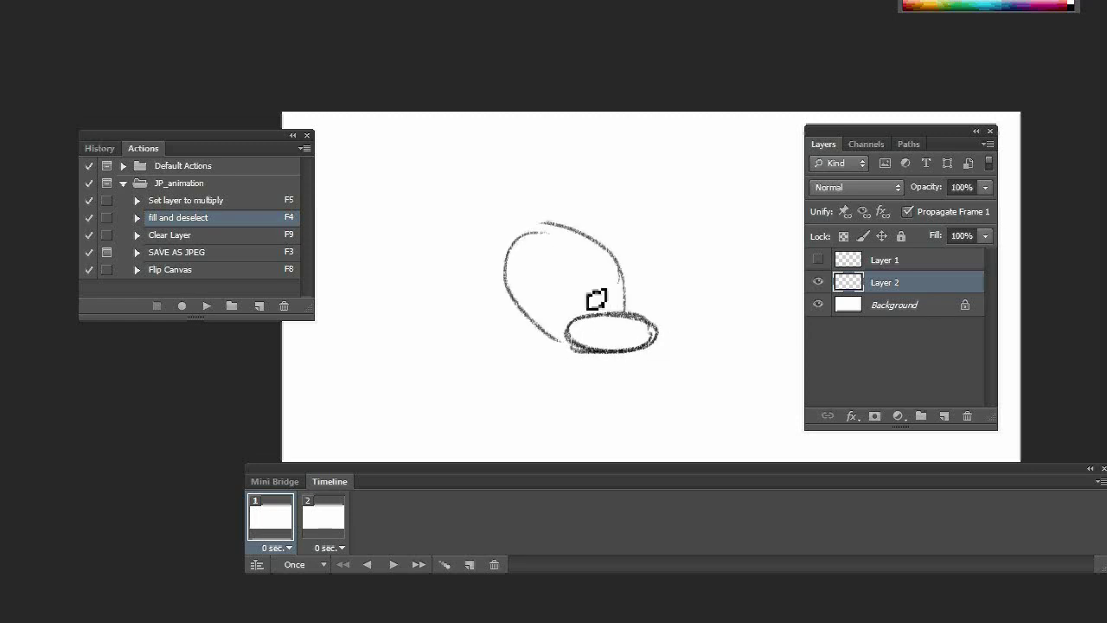
{"action": "left_click", "coordinate": [599, 295]}
{"action": "left_click", "coordinate": [572, 298]}
{"action": "mouse_move", "coordinate": [591, 239]}
{"action": "left_mouse_down"}
{"action": "mouse_move", "coordinate": [553, 206]}
{"action": "mouse_move", "coordinate": [532, 257]}
{"action": "left_mouse_up"}
- Draw the rabbit's neck lines below the head and write the letter A beside it on Layer 2
{"action": "left_click_drag", "start_coordinate": [547, 336], "coordinate": [556, 398]}
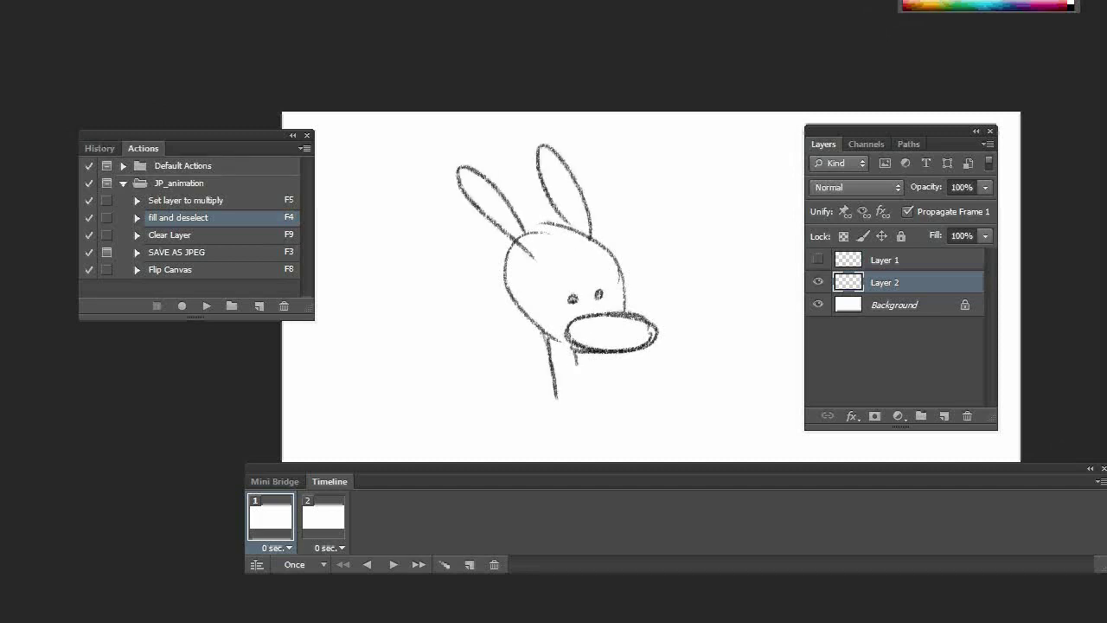
{"action": "left_click_drag", "start_coordinate": [576, 350], "coordinate": [585, 384]}
{"action": "left_click_drag", "start_coordinate": [664, 290], "coordinate": [685, 294]}
{"action": "left_click_drag", "start_coordinate": [661, 287], "coordinate": [680, 286]}
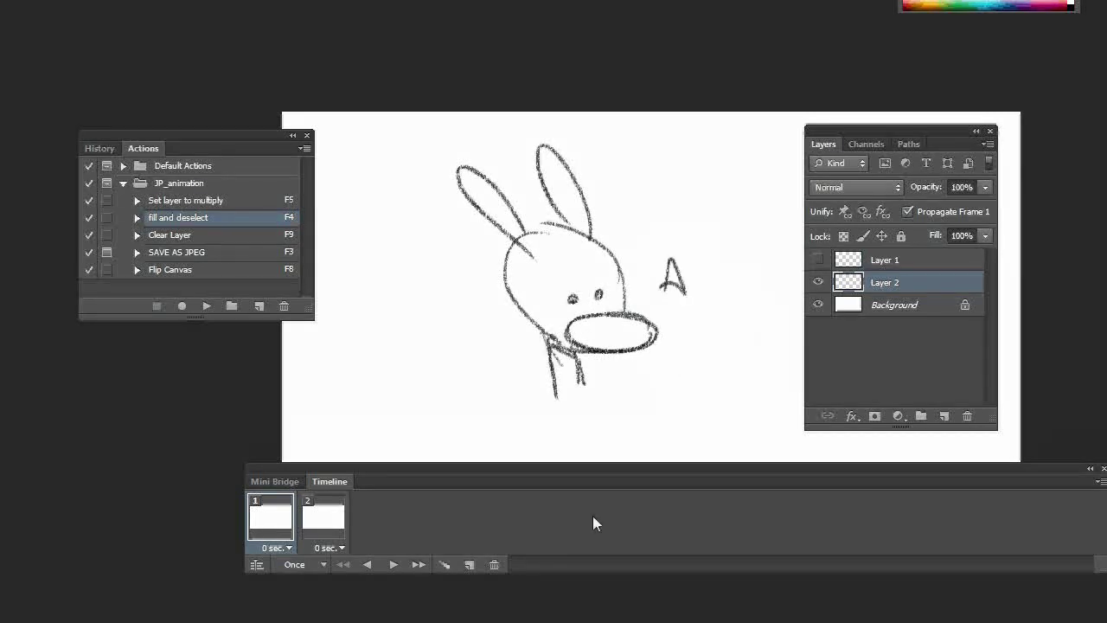
- In frame 2, lower Layer 2's opacity to 25% as an onion-skin reference and make Layer 1 active
{"action": "left_click", "coordinate": [316, 523]}
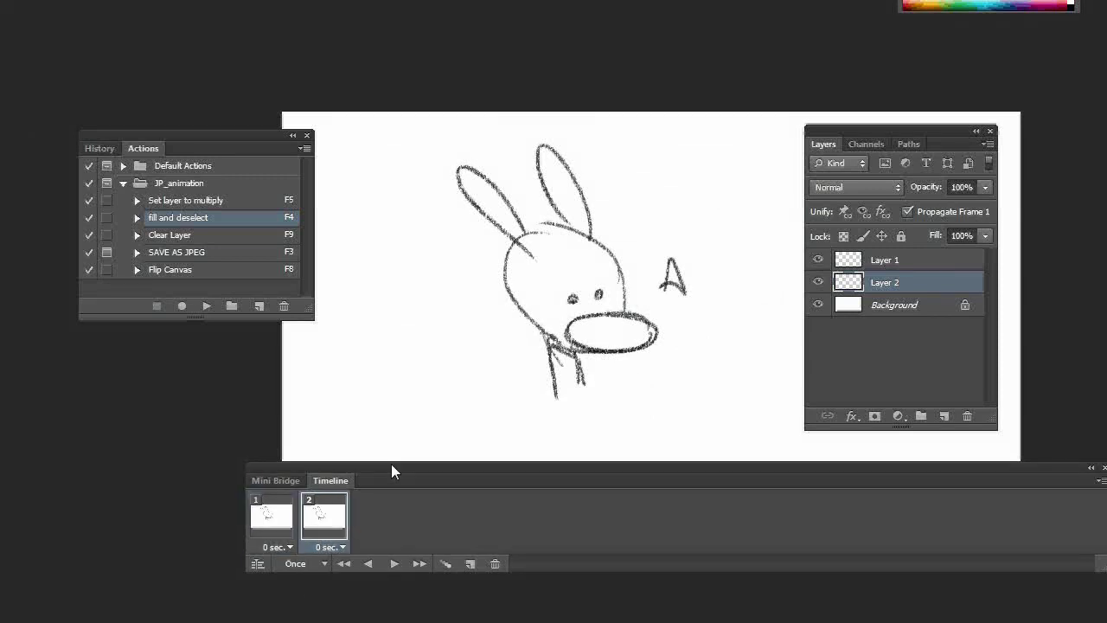
{"action": "left_click_drag", "start_coordinate": [391, 469], "coordinate": [433, 426]}
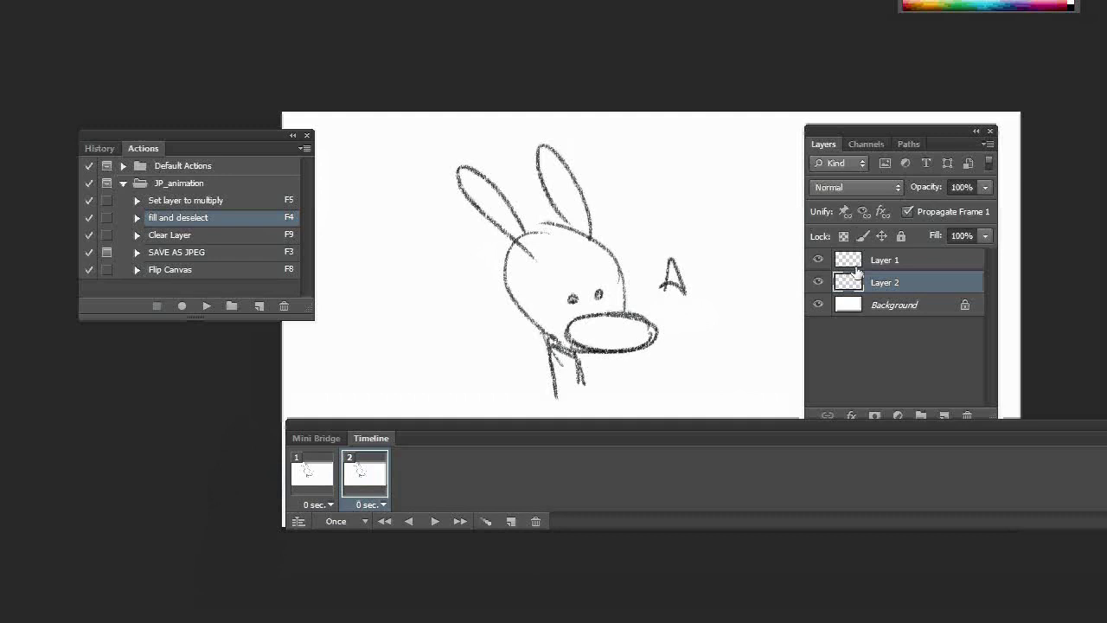
{"action": "left_click_drag", "start_coordinate": [985, 187], "coordinate": [917, 220]}
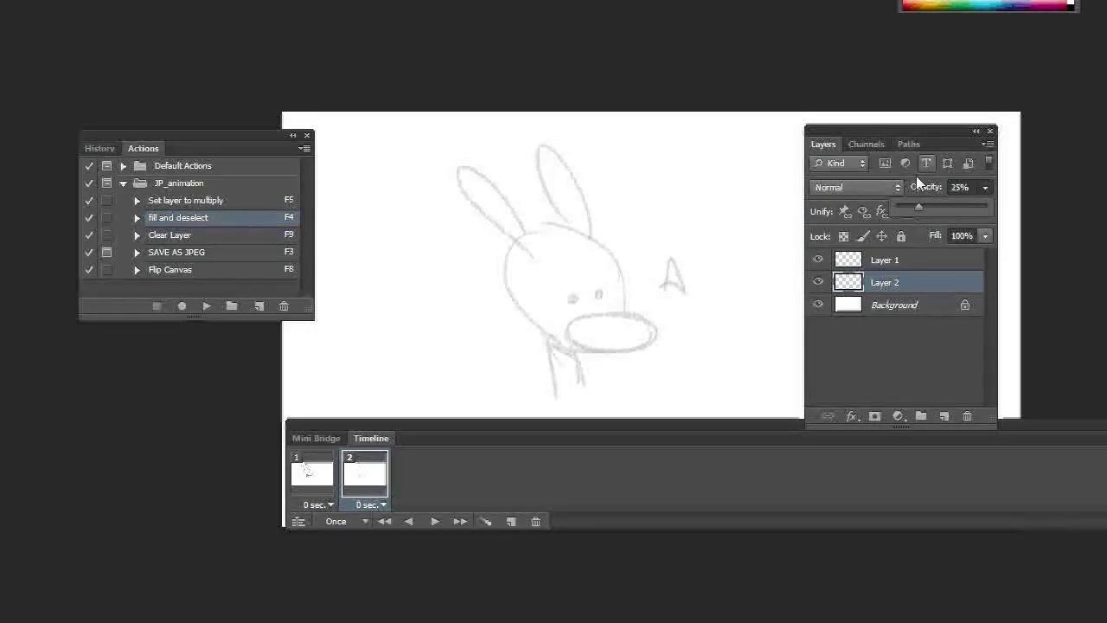
{"action": "left_click", "coordinate": [900, 261]}
{"action": "left_click", "coordinate": [900, 262]}
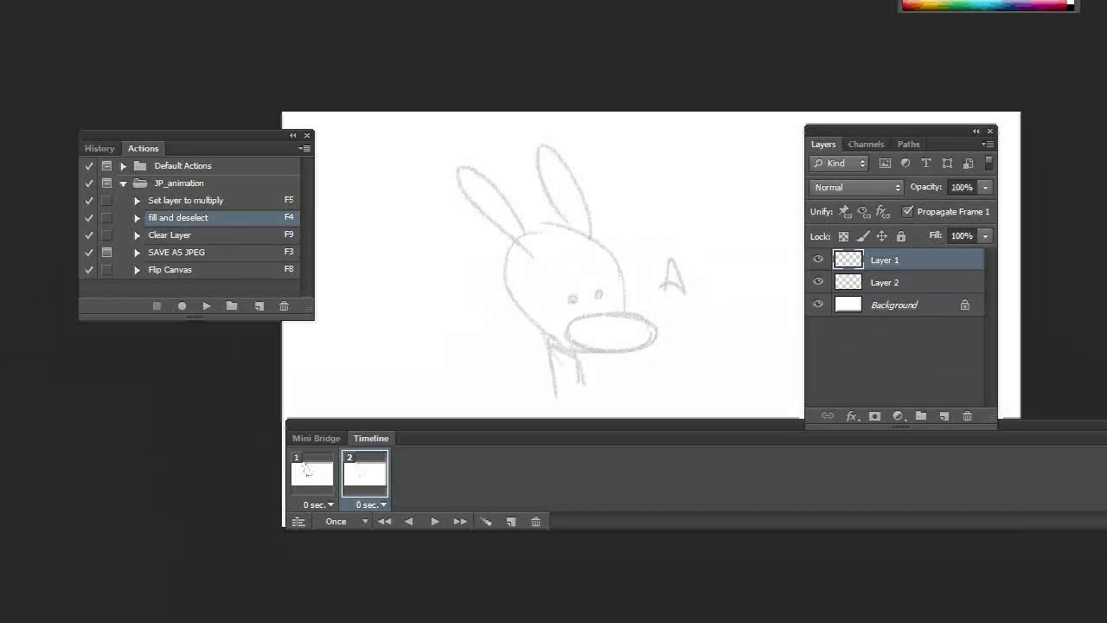
- Sketch a second rabbit head on Layer 1 facing the opposite way, with oval muzzle, dot eyes and ears tilted back
{"action": "mouse_move", "coordinate": [571, 342]}
{"action": "left_mouse_down"}
{"action": "mouse_move", "coordinate": [500, 333]}
{"action": "mouse_move", "coordinate": [567, 318]}
{"action": "mouse_move", "coordinate": [519, 353]}
{"action": "mouse_move", "coordinate": [578, 327]}
{"action": "left_mouse_up"}
{"action": "mouse_move", "coordinate": [581, 223]}
{"action": "left_mouse_down"}
{"action": "mouse_move", "coordinate": [491, 276]}
{"action": "mouse_move", "coordinate": [610, 249]}
{"action": "left_mouse_up"}
{"action": "left_click", "coordinate": [561, 286]}
{"action": "left_click", "coordinate": [534, 282]}
{"action": "left_click_drag", "start_coordinate": [525, 232], "coordinate": [584, 221]}
- Toggle Layer 1's visibility to compare the new head sketch with the faded pose beneath it
{"action": "left_click", "coordinate": [817, 261]}
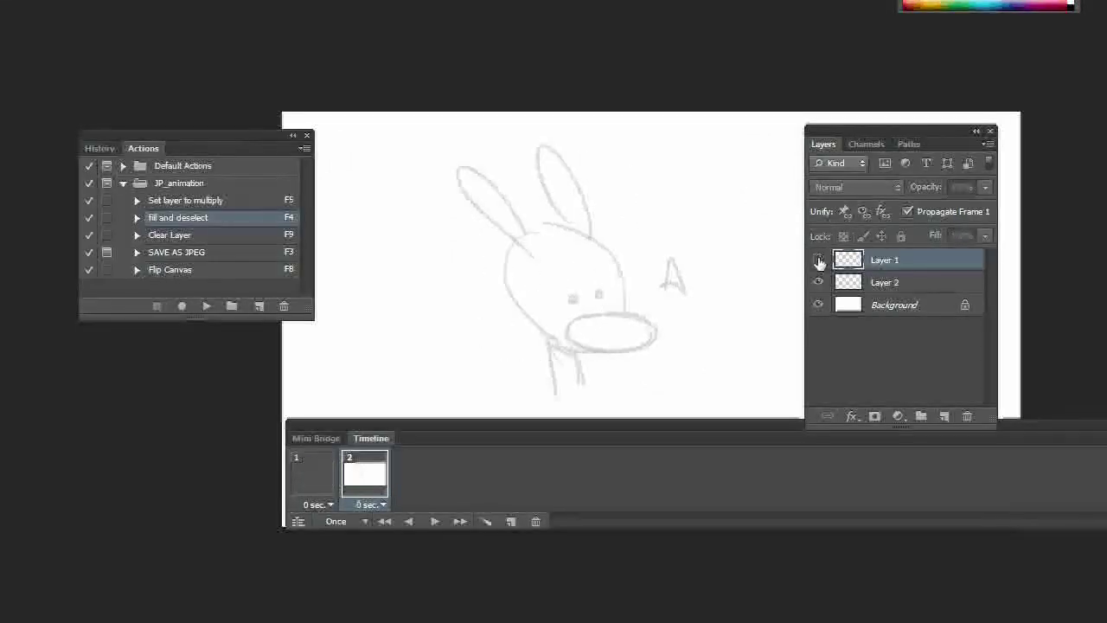
{"action": "left_click", "coordinate": [817, 260]}
{"action": "left_click", "coordinate": [817, 260]}
{"action": "left_click", "coordinate": [819, 261]}
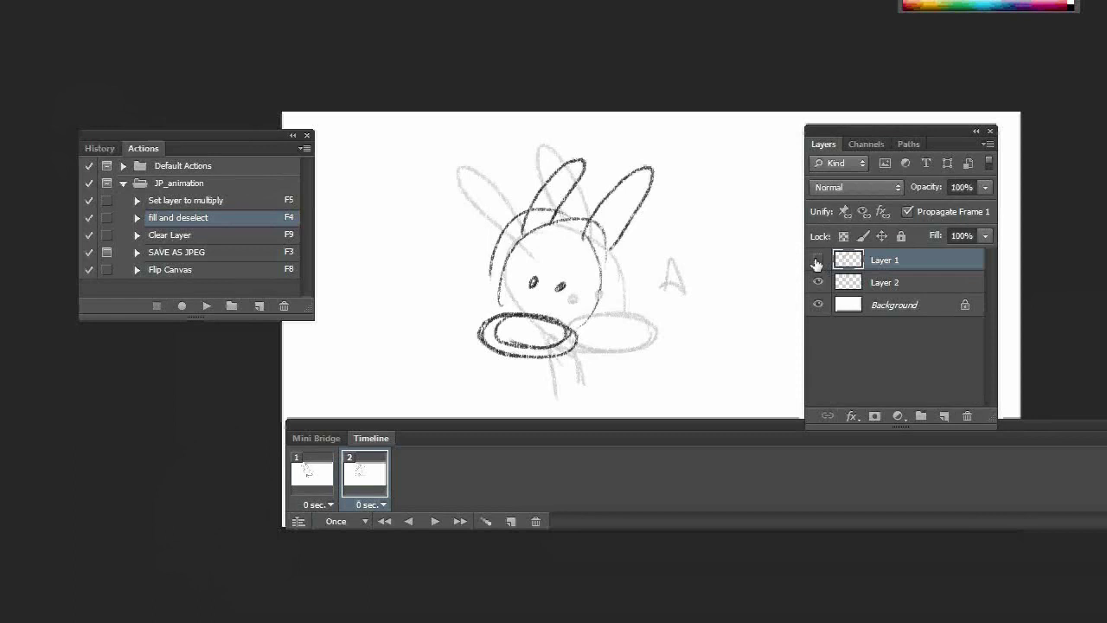
{"action": "left_click", "coordinate": [817, 261]}
{"action": "left_click", "coordinate": [818, 260]}
- Shade the inside of the second rabbit's muzzle, add its neck lines and strengthen the back contour of the head
{"action": "mouse_move", "coordinate": [530, 337]}
{"action": "left_mouse_down"}
{"action": "mouse_move", "coordinate": [519, 339]}
{"action": "mouse_move", "coordinate": [545, 341]}
{"action": "left_mouse_up"}
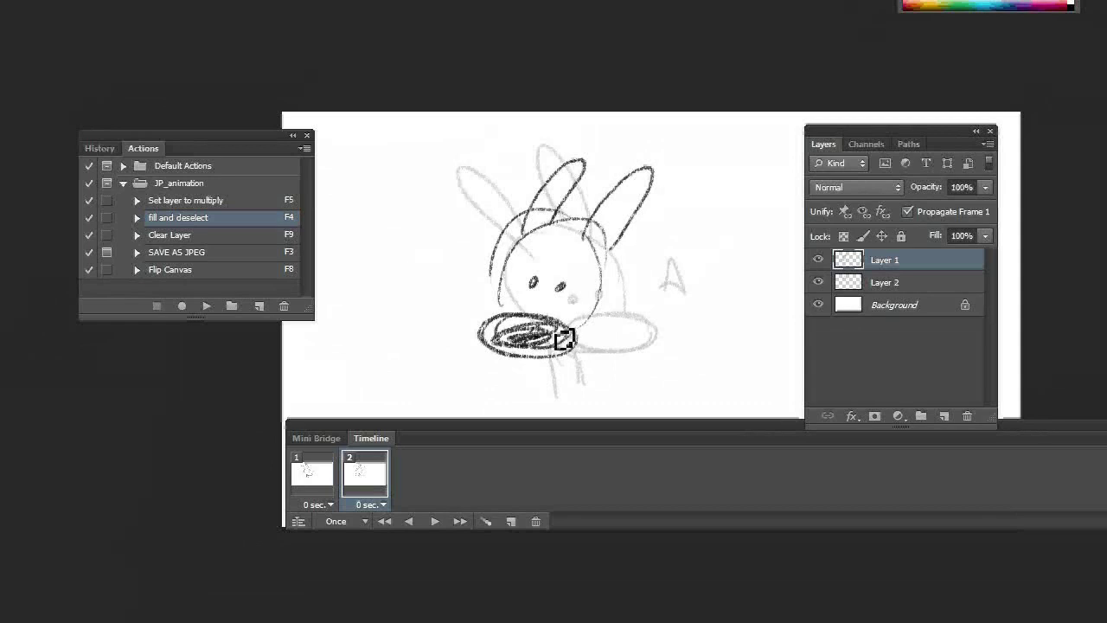
{"action": "mouse_move", "coordinate": [556, 356]}
{"action": "left_mouse_down"}
{"action": "mouse_move", "coordinate": [567, 387]}
{"action": "mouse_move", "coordinate": [590, 382]}
{"action": "left_mouse_up"}
{"action": "left_click_drag", "start_coordinate": [605, 299], "coordinate": [578, 330]}
{"action": "left_click_drag", "start_coordinate": [599, 243], "coordinate": [599, 314]}
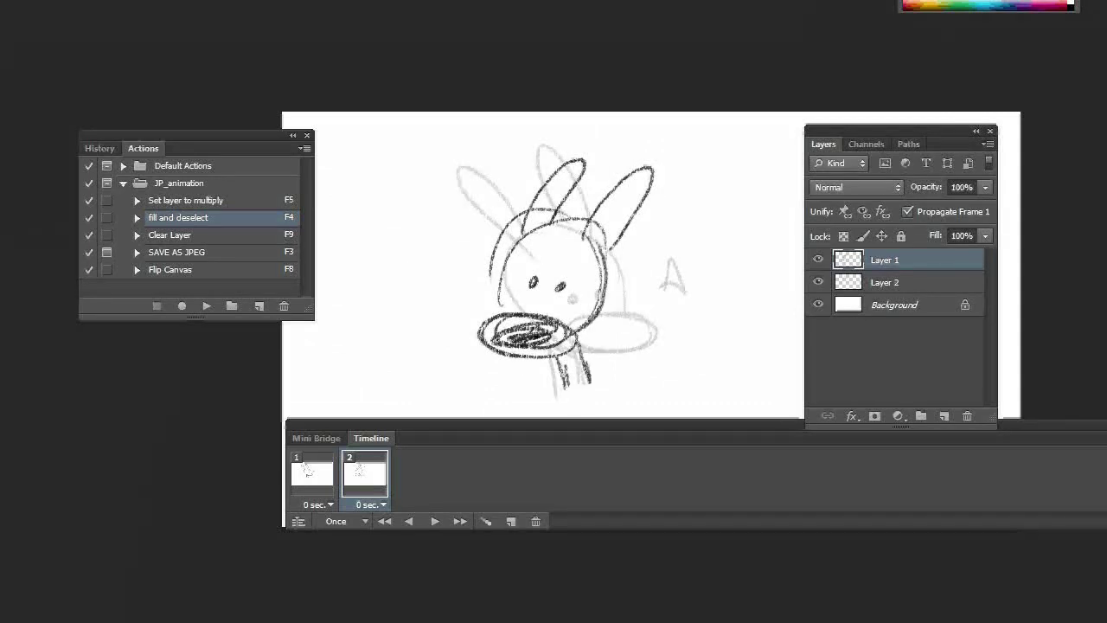
- Flip repeatedly between frames 1 and 2 to examine the movement between the two rabbit poses
{"action": "left_click", "coordinate": [313, 484]}
{"action": "left_click", "coordinate": [349, 479]}
{"action": "left_click", "coordinate": [318, 487]}
{"action": "left_click", "coordinate": [352, 479]}
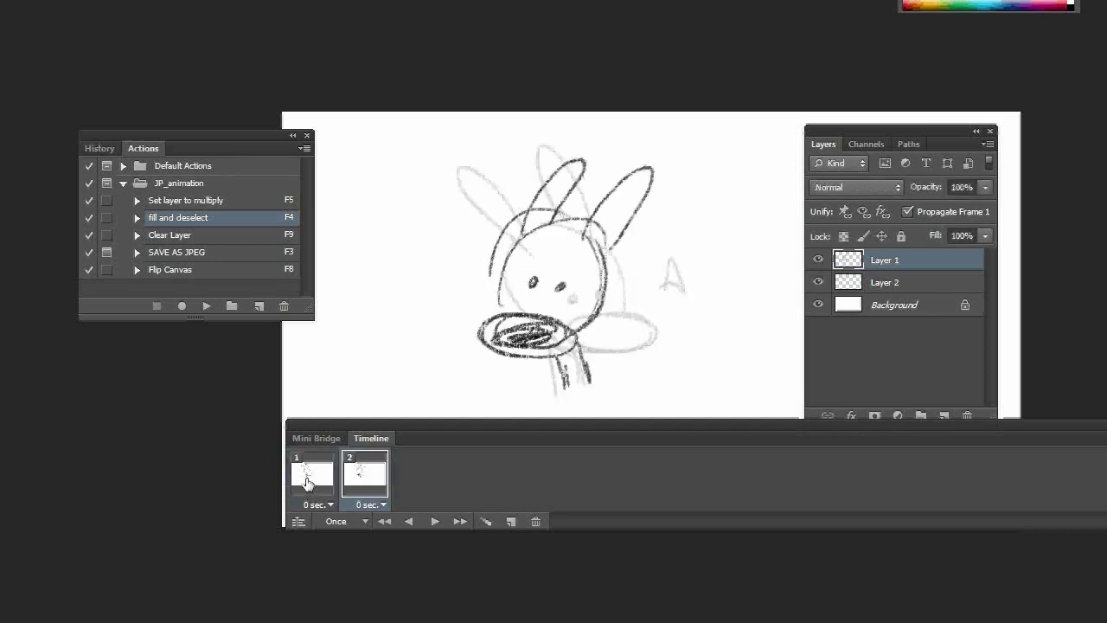
{"action": "left_click", "coordinate": [308, 484]}
{"action": "left_click", "coordinate": [352, 477]}
{"action": "left_click", "coordinate": [317, 485]}
{"action": "left_click", "coordinate": [353, 478]}
{"action": "left_click", "coordinate": [316, 483]}
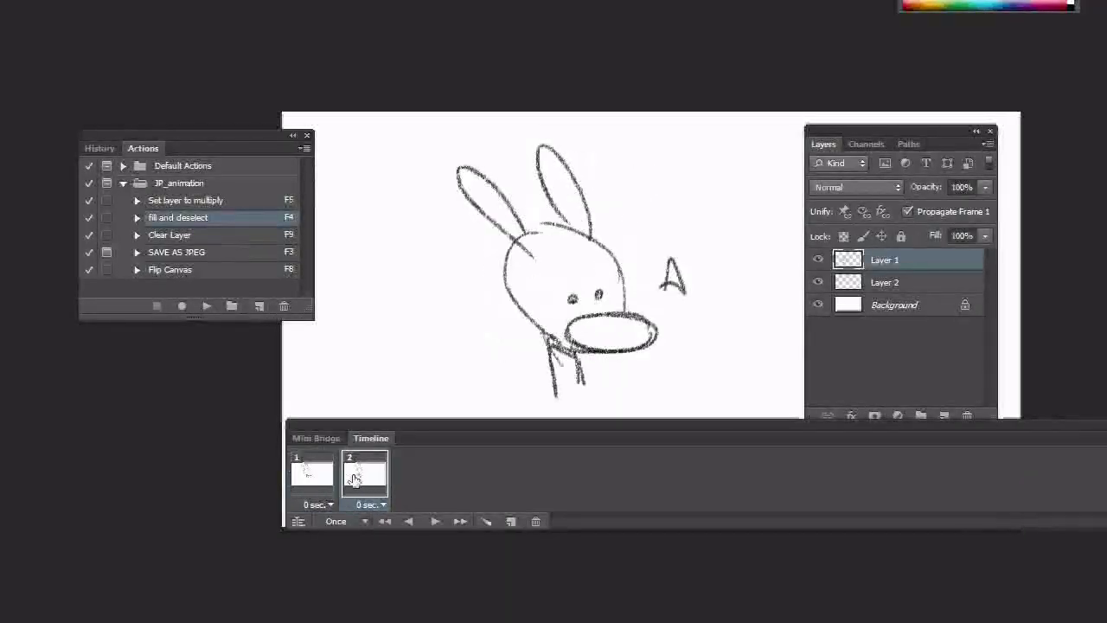
{"action": "left_click", "coordinate": [364, 478]}
{"action": "left_click", "coordinate": [317, 482]}
{"action": "left_click", "coordinate": [365, 478]}
{"action": "left_click", "coordinate": [317, 482]}
{"action": "left_click", "coordinate": [363, 478]}
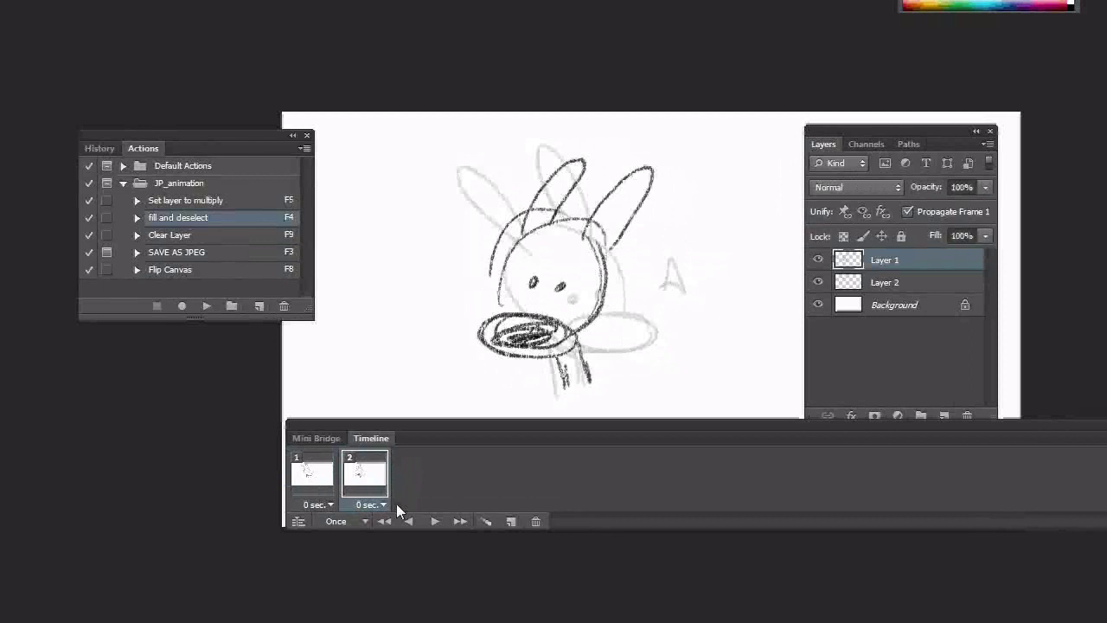
{"action": "left_click", "coordinate": [316, 483]}
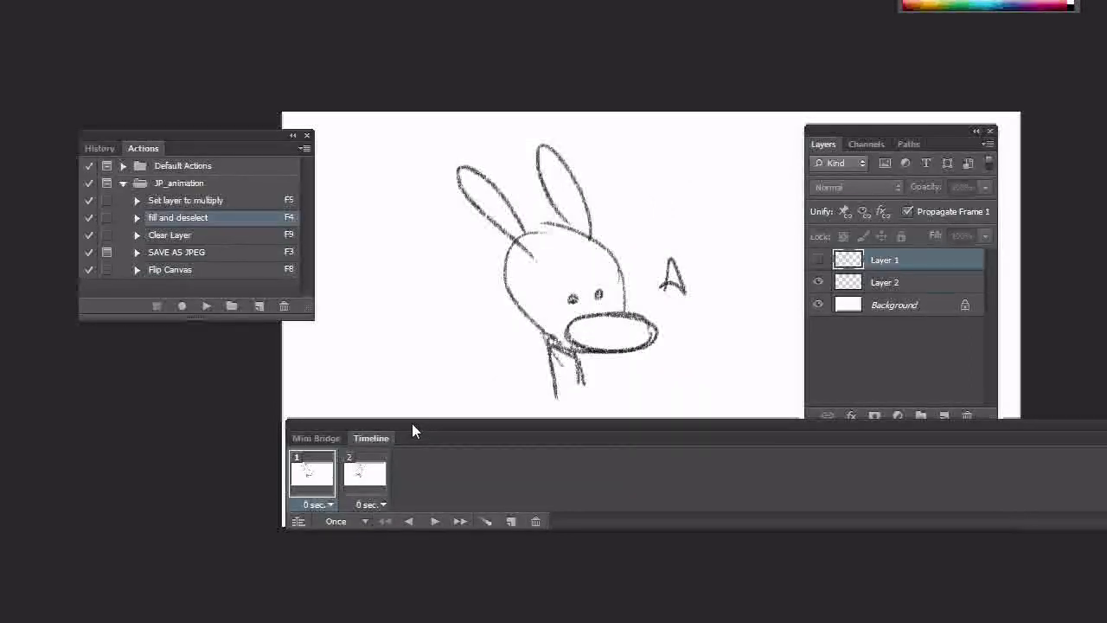
- Move the Actions list over the middle of the canvas and enlarge it, keeping the Timeline beneath it
{"action": "left_click_drag", "start_coordinate": [433, 424], "coordinate": [443, 421]}
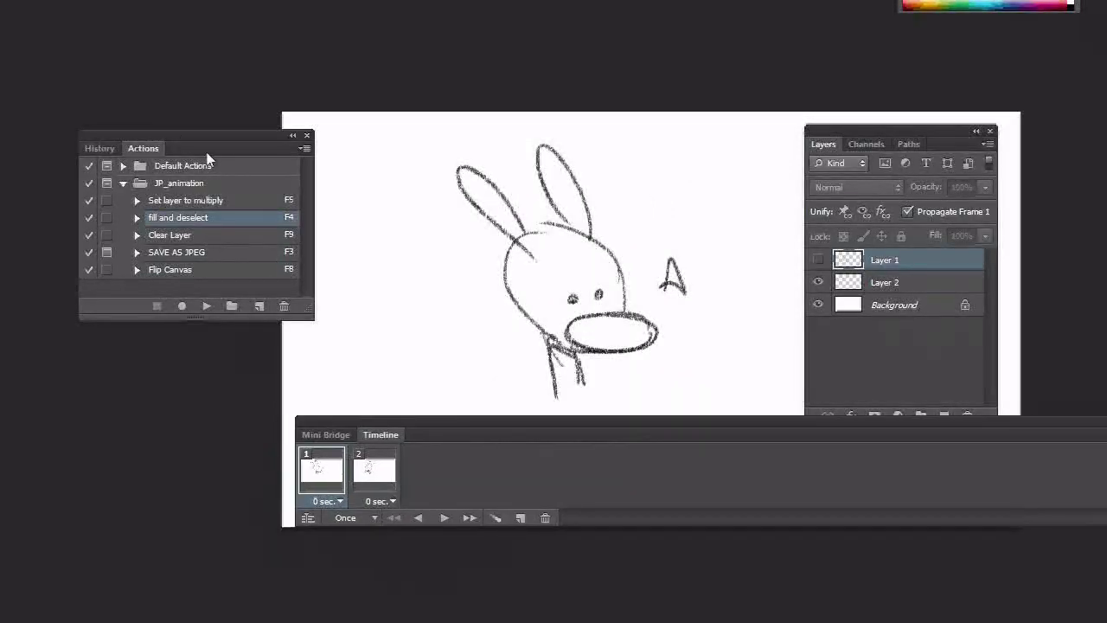
{"action": "left_click_drag", "start_coordinate": [216, 134], "coordinate": [575, 166]}
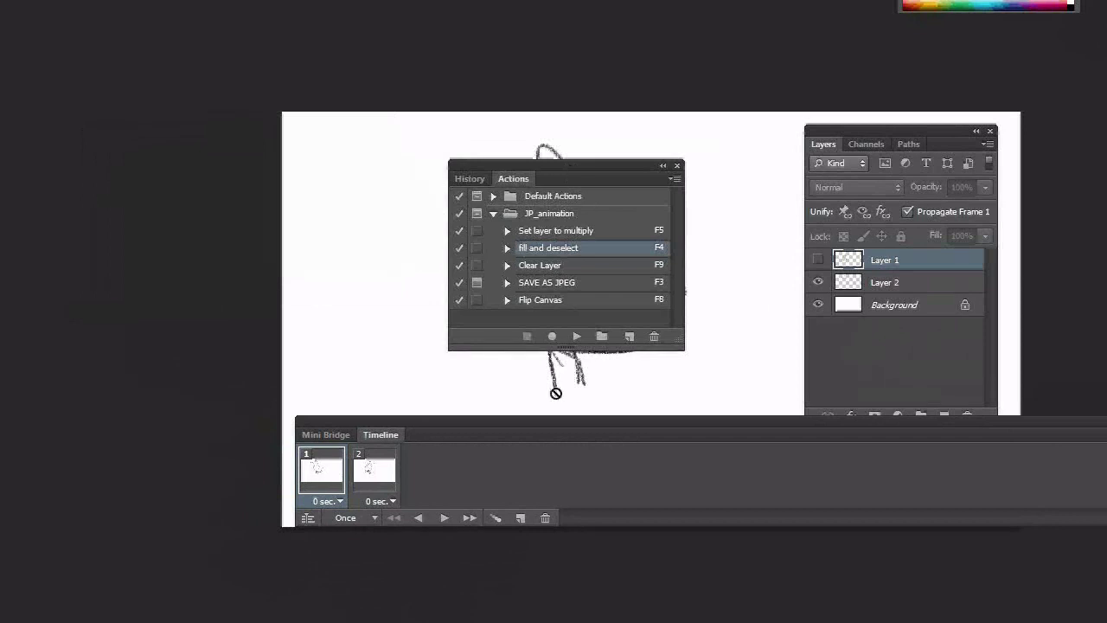
{"action": "left_click_drag", "start_coordinate": [683, 349], "coordinate": [737, 400]}
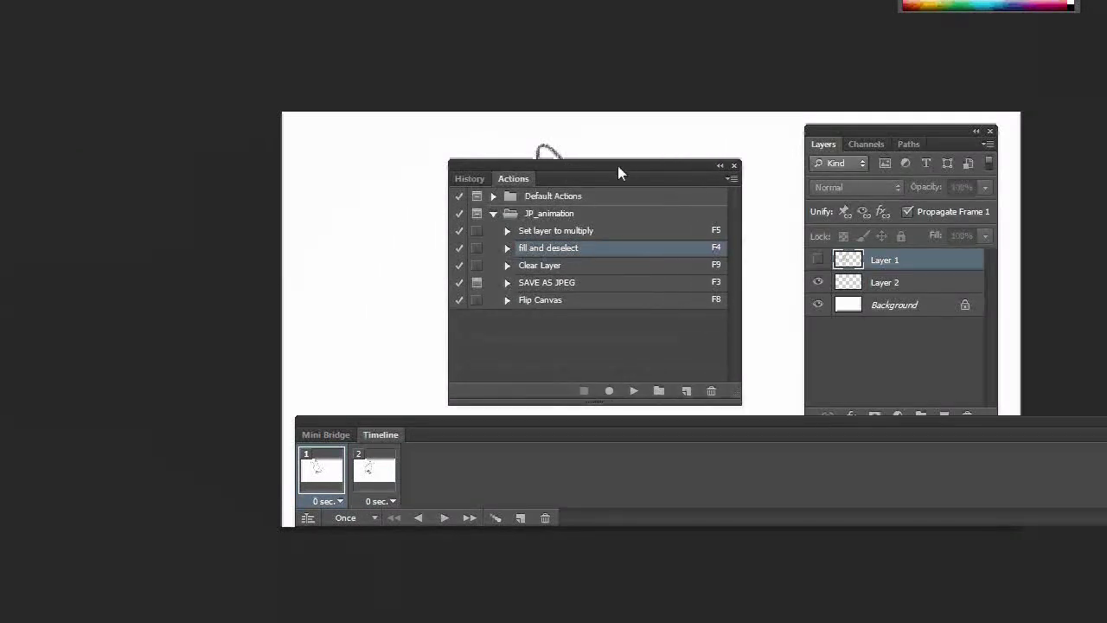
{"action": "left_click_drag", "start_coordinate": [618, 168], "coordinate": [590, 143]}
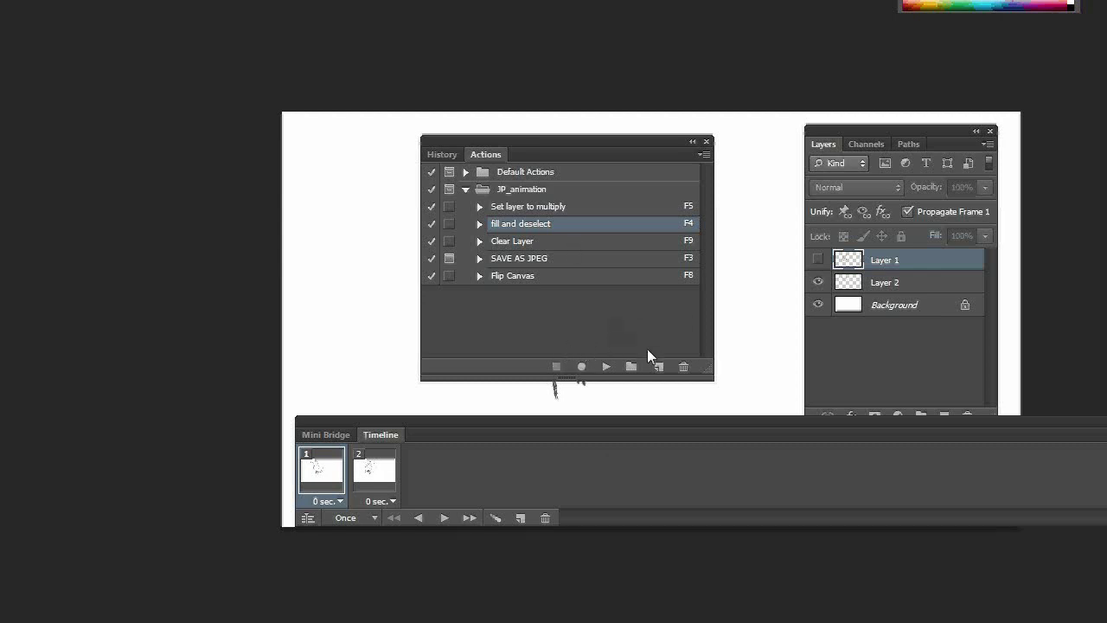
- Record an action named next frame in the JP_animation set, assigned to F12, that activates the next animation frame
{"action": "left_click", "coordinate": [659, 367]}
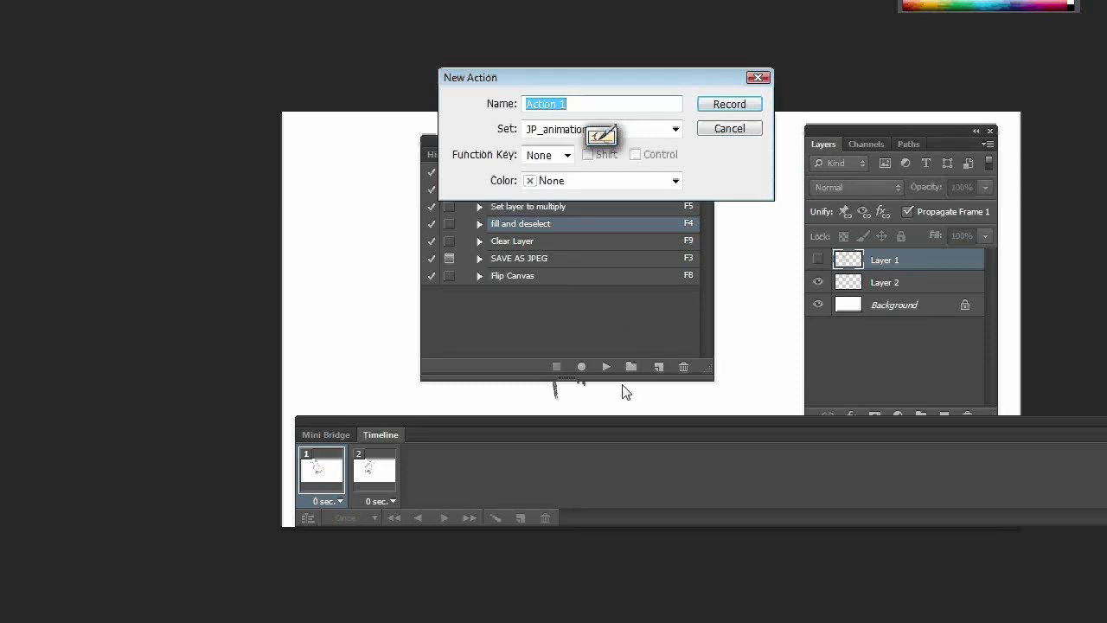
{"action": "type", "text": "next frame"}
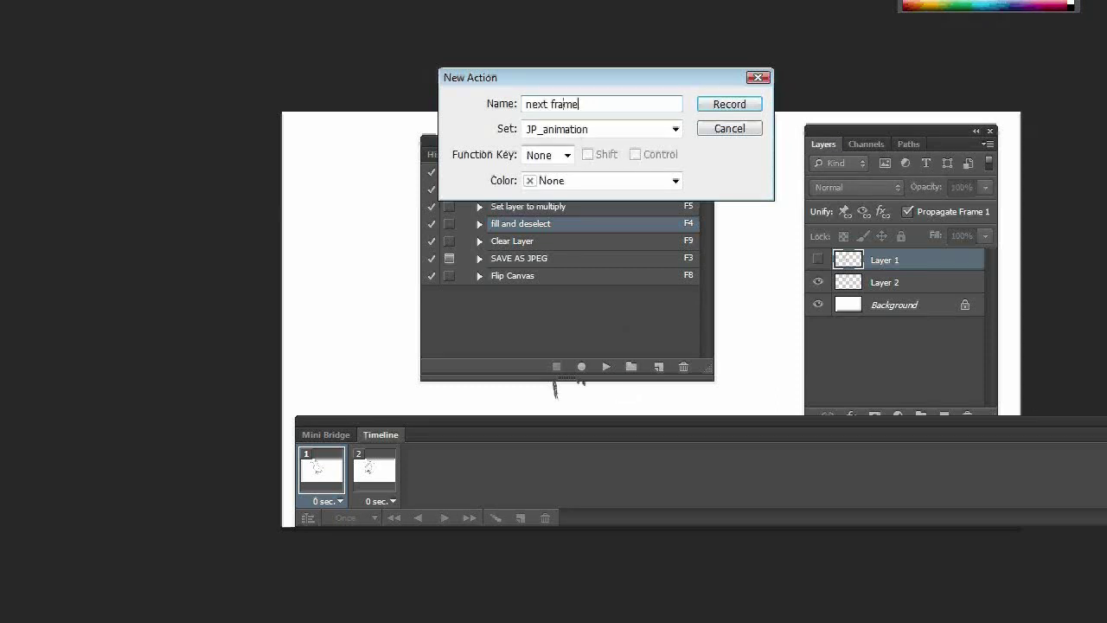
{"action": "left_click", "coordinate": [566, 156]}
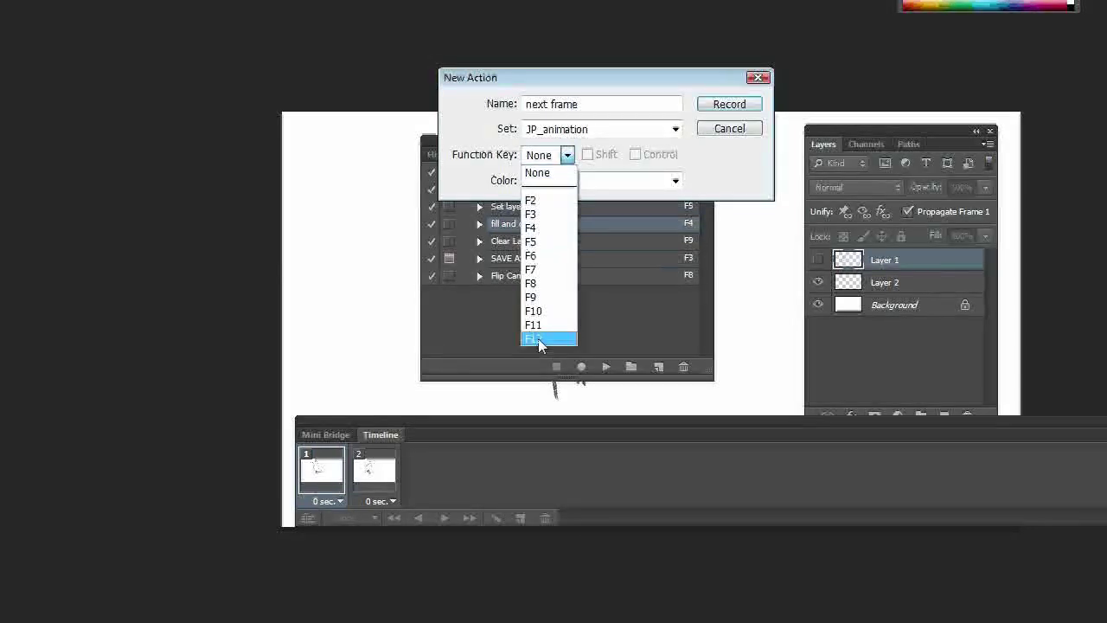
{"action": "left_click", "coordinate": [538, 338]}
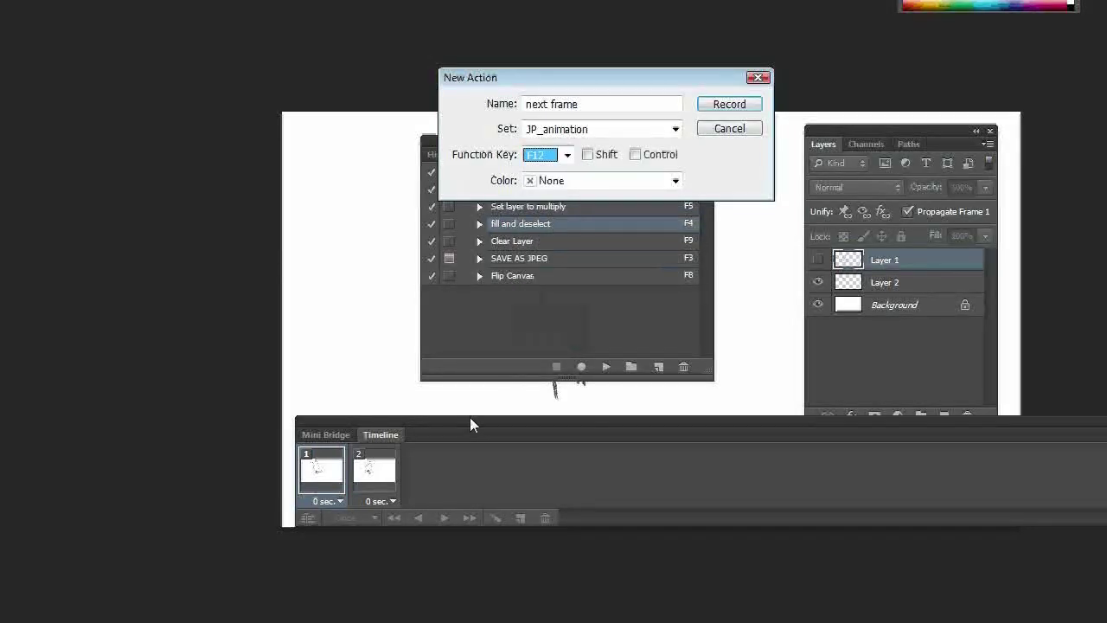
{"action": "left_click", "coordinate": [729, 104]}
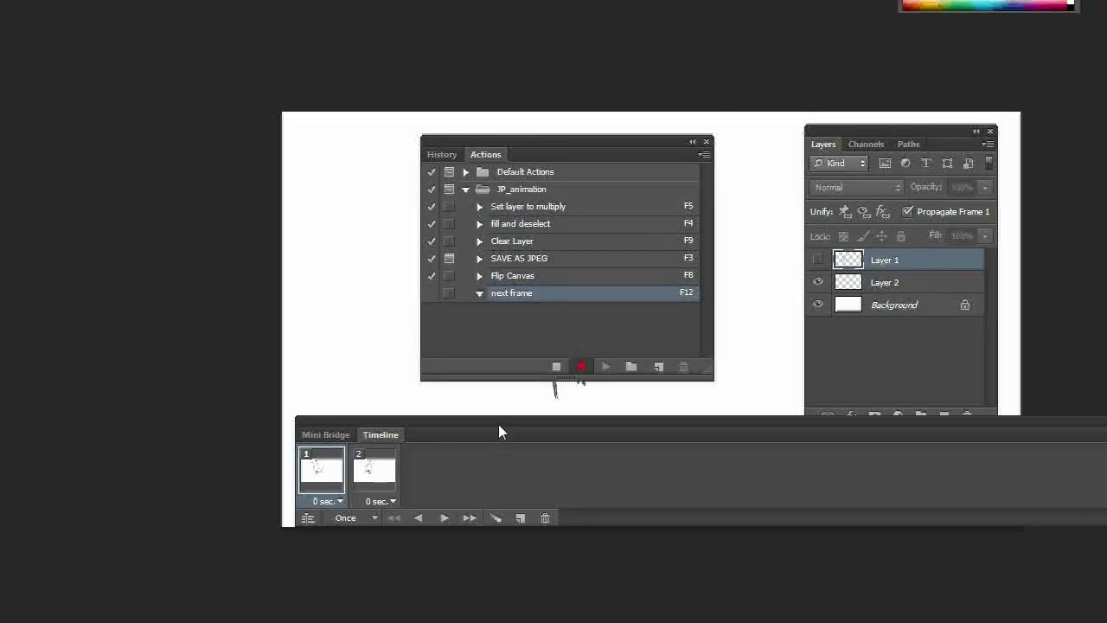
{"action": "left_click_drag", "start_coordinate": [499, 424], "coordinate": [528, 379]}
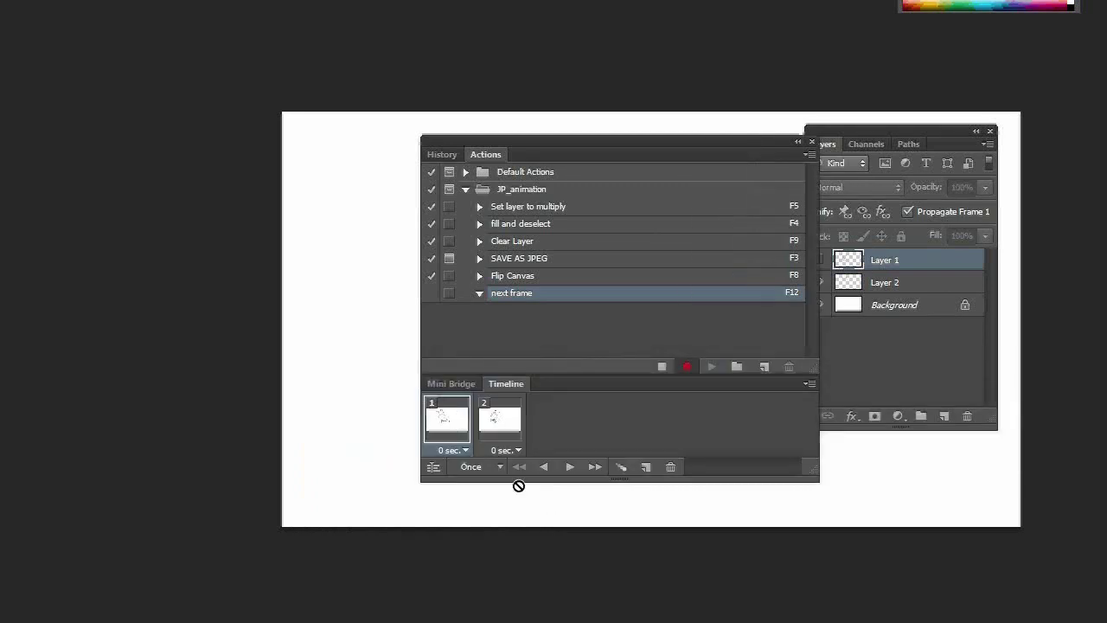
{"action": "left_click", "coordinate": [595, 467]}
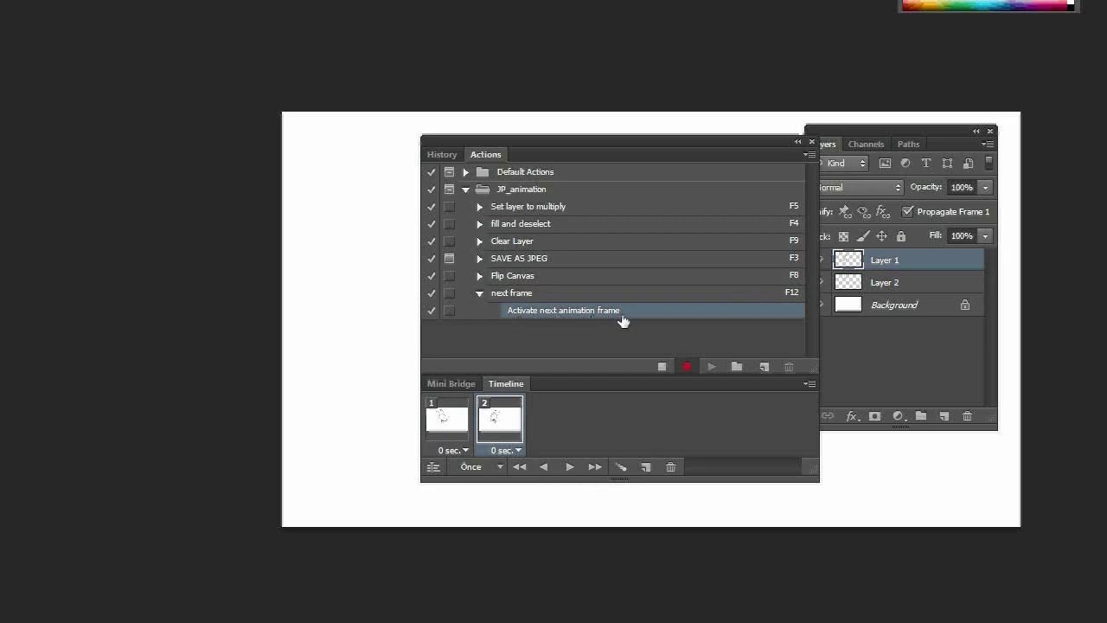
{"action": "left_click", "coordinate": [662, 367]}
- Record an action named previous frame in the JP_animation set, assigned to F11, that activates the previous animation frame
{"action": "left_click", "coordinate": [763, 367]}
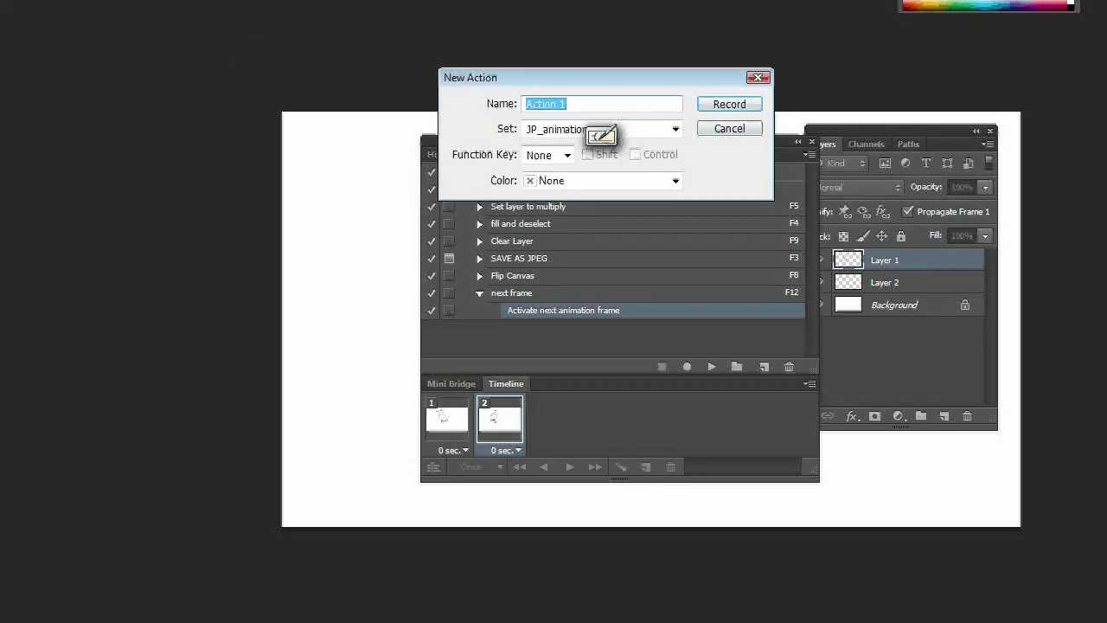
{"action": "type", "text": "previous frame"}
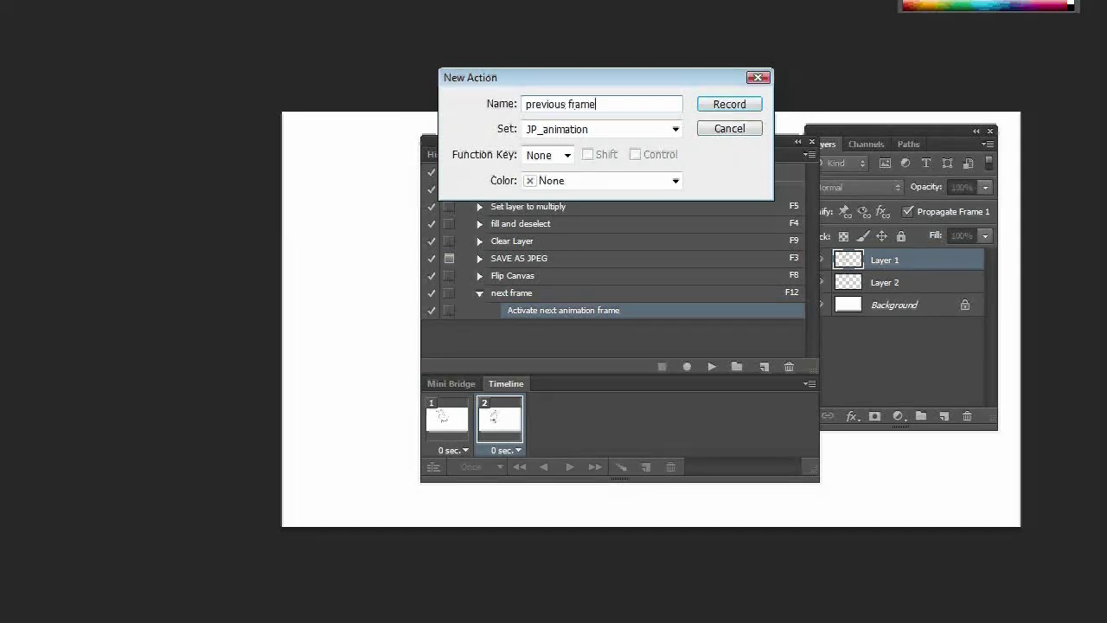
{"action": "left_click", "coordinate": [567, 155]}
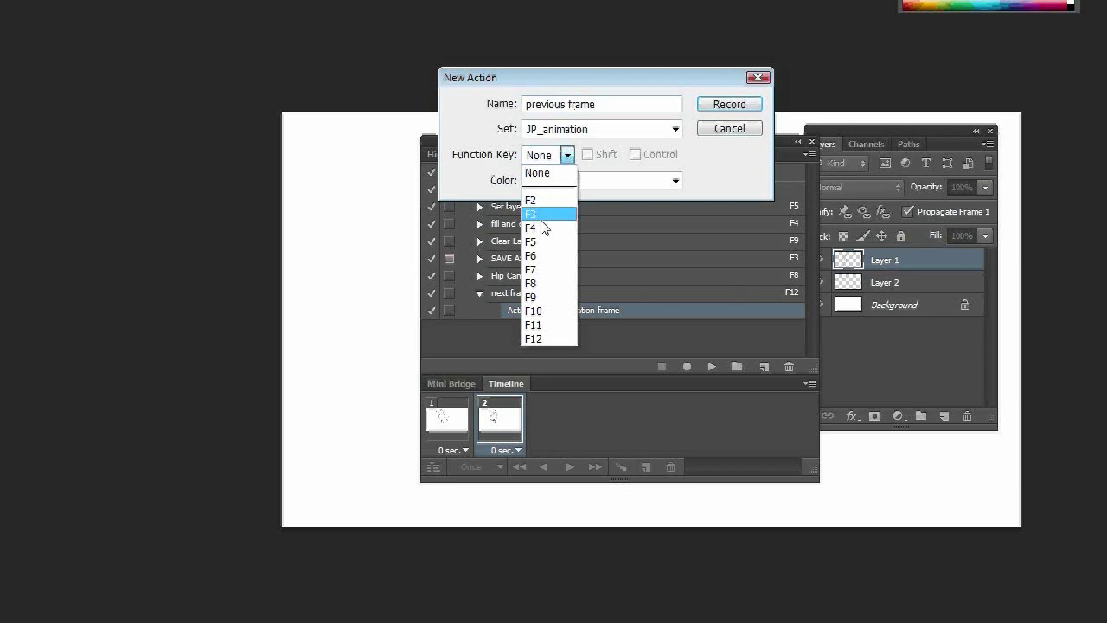
{"action": "left_click", "coordinate": [544, 334]}
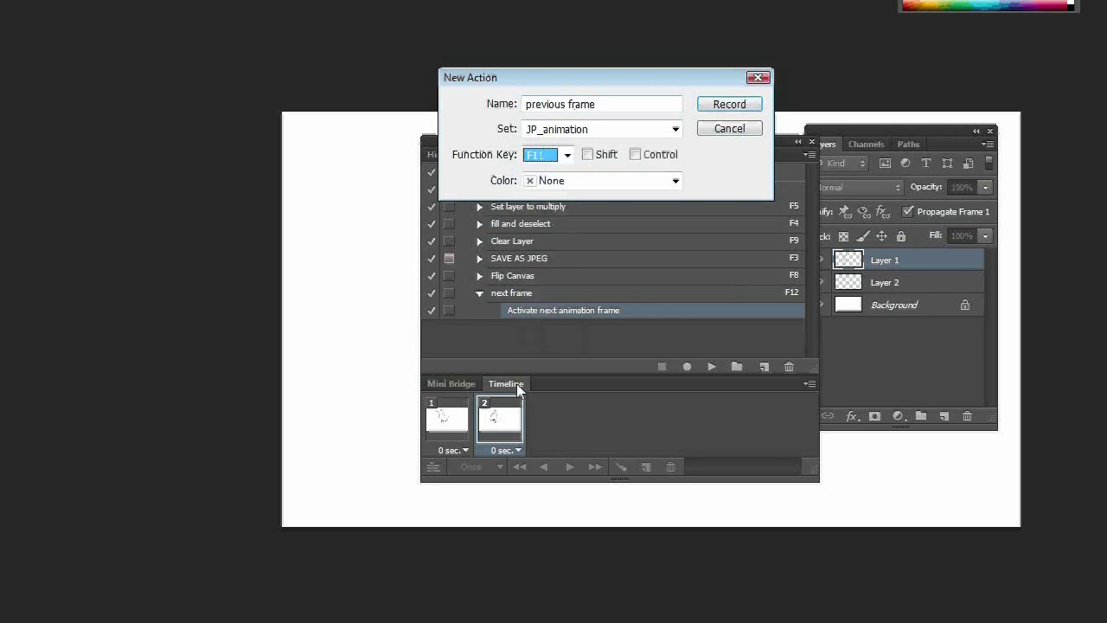
{"action": "left_click", "coordinate": [718, 104]}
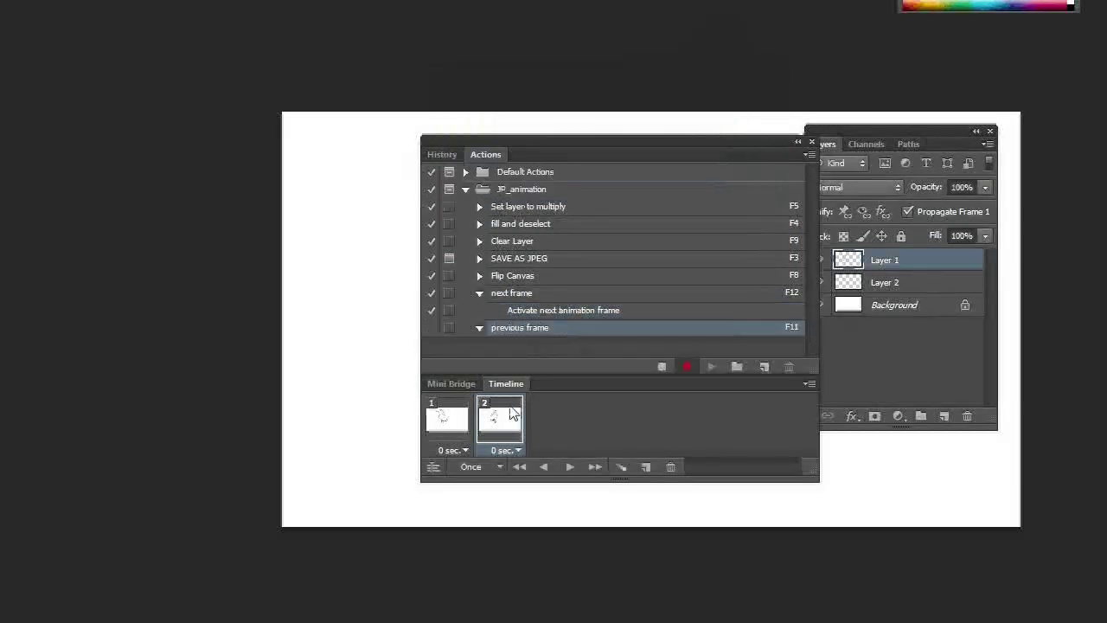
{"action": "left_click", "coordinate": [544, 467]}
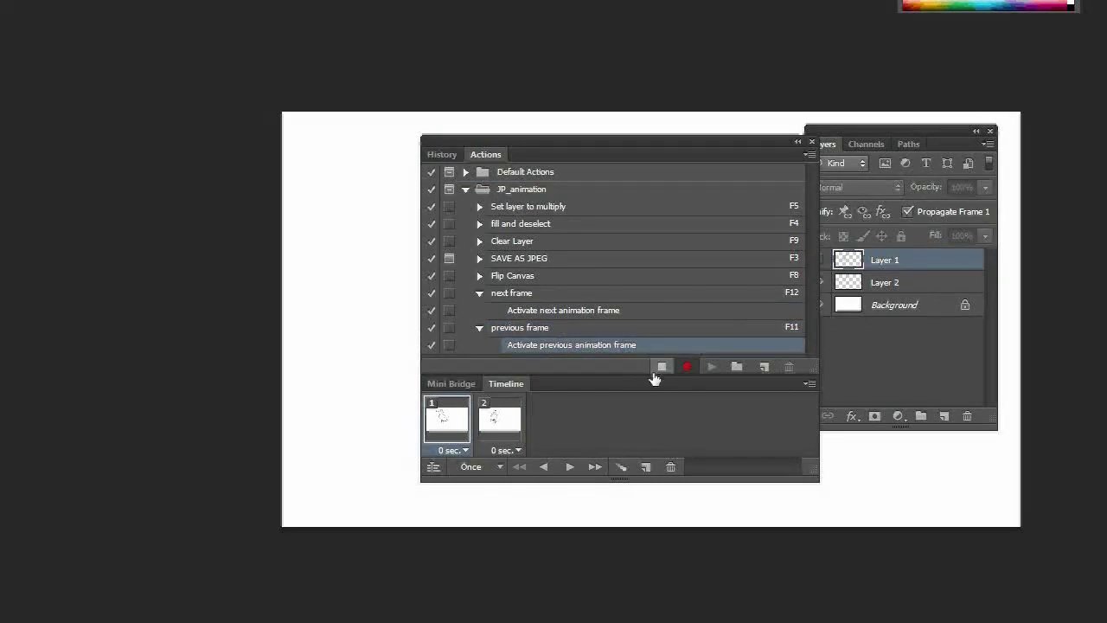
{"action": "left_click", "coordinate": [660, 368]}
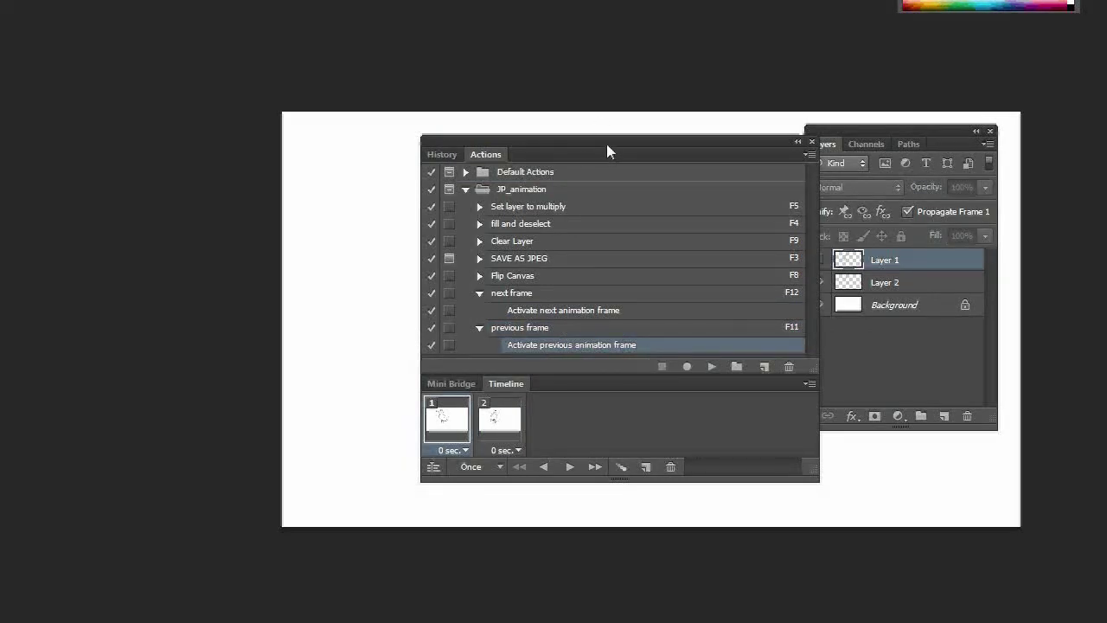
- Separate the Actions list from the Timeline, clearing the drawing and leaving the Timeline below the rabbit
{"action": "left_click_drag", "start_coordinate": [609, 148], "coordinate": [222, 55]}
{"action": "mouse_move", "coordinate": [193, 223]}
{"action": "left_mouse_down"}
{"action": "mouse_move", "coordinate": [412, 387]}
{"action": "mouse_move", "coordinate": [636, 478]}
{"action": "left_mouse_up"}
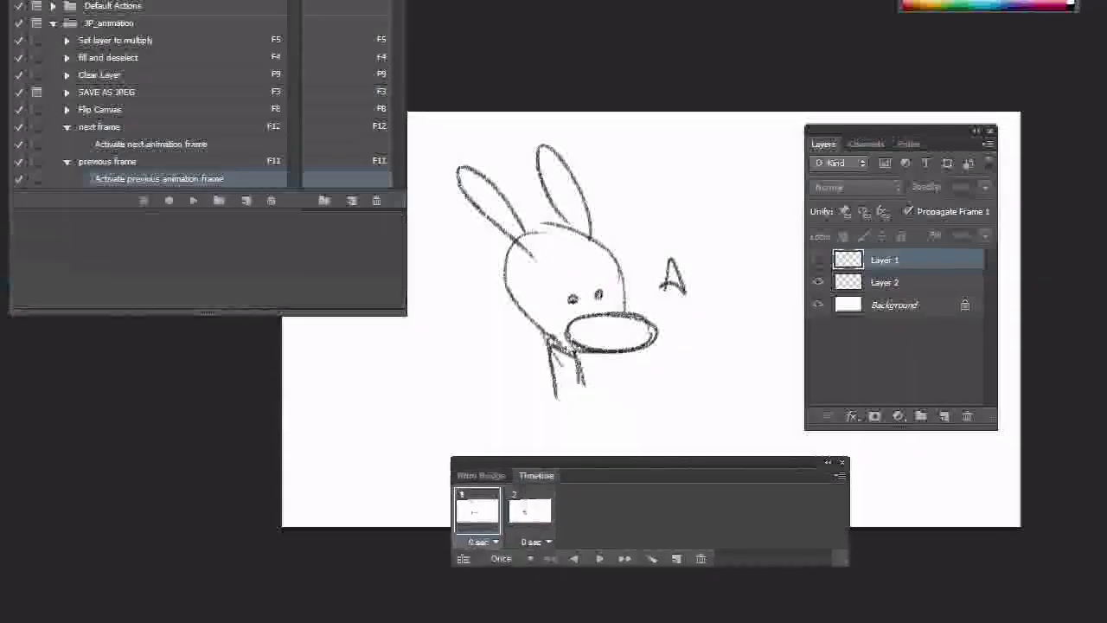
{"action": "left_click_drag", "start_coordinate": [199, 0], "coordinate": [117, 0]}
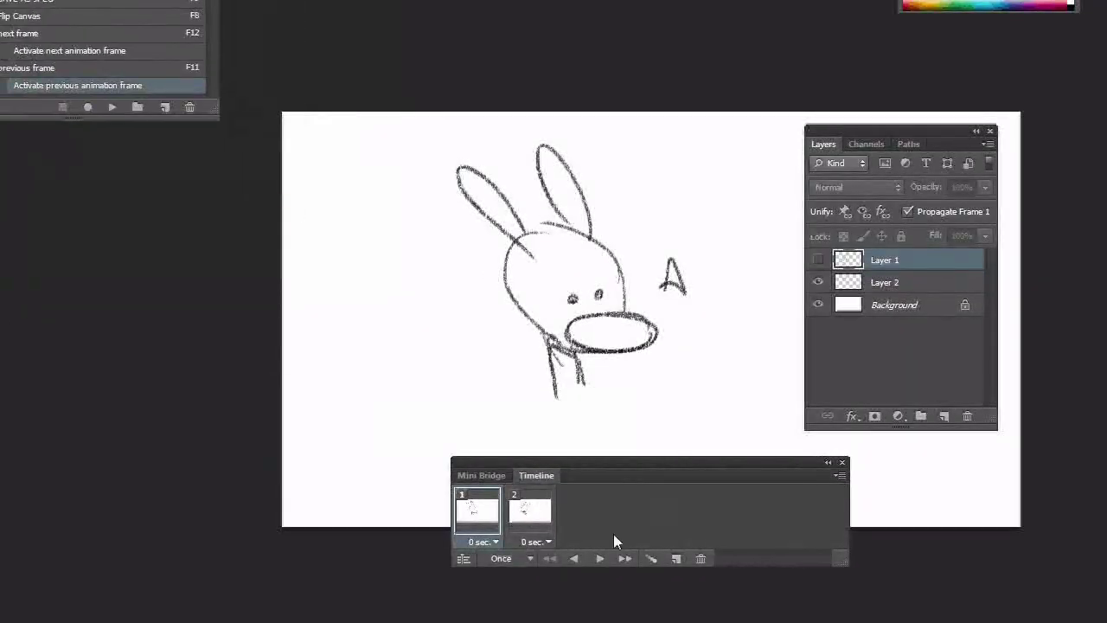
- Test the next frame and previous frame actions by flipping between the two rabbit poses
{"action": "key", "text": "F12"}
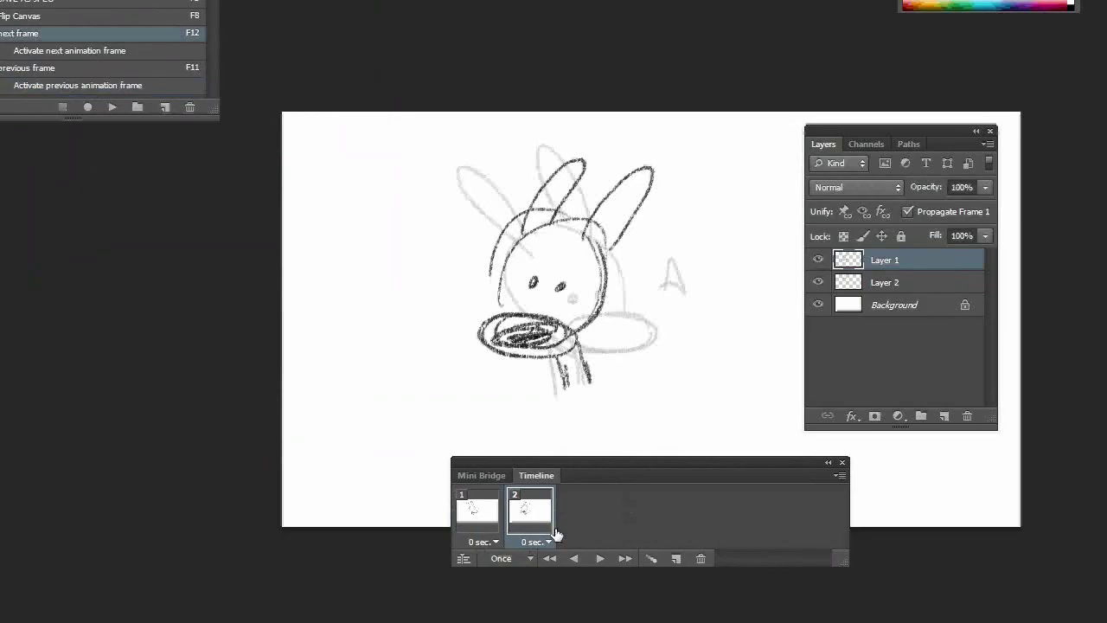
{"action": "key", "text": "F11"}
{"action": "key", "text": "F11"}
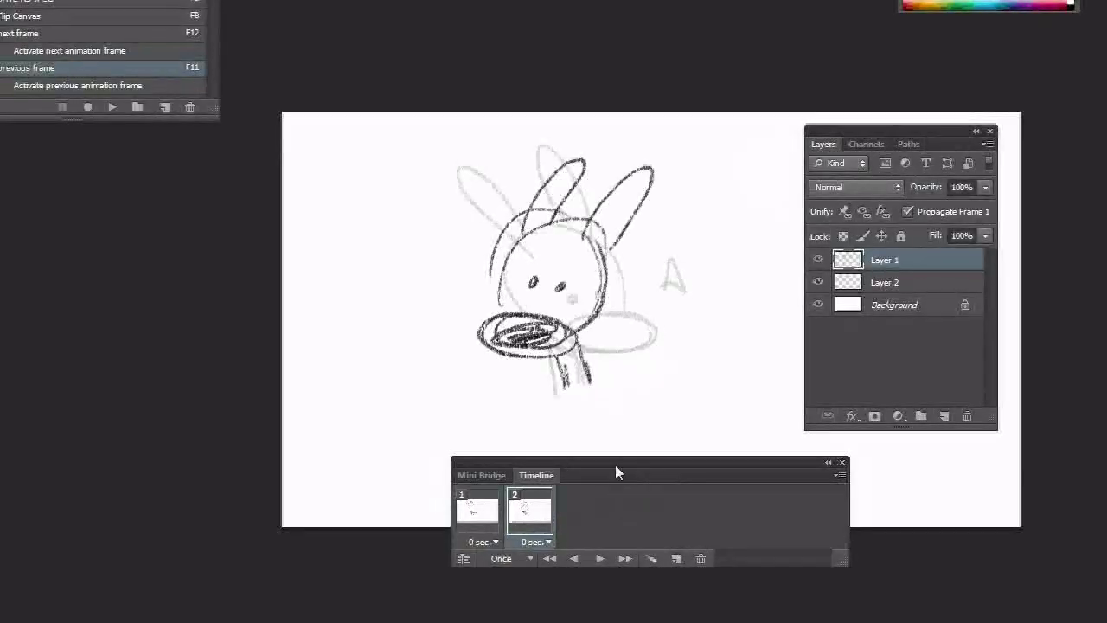
{"action": "left_click_drag", "start_coordinate": [615, 465], "coordinate": [617, 439]}
- Compare the two frames, then darken the muzzle and extend the neck of the rabbit in frame 2
{"action": "key", "text": "F11"}
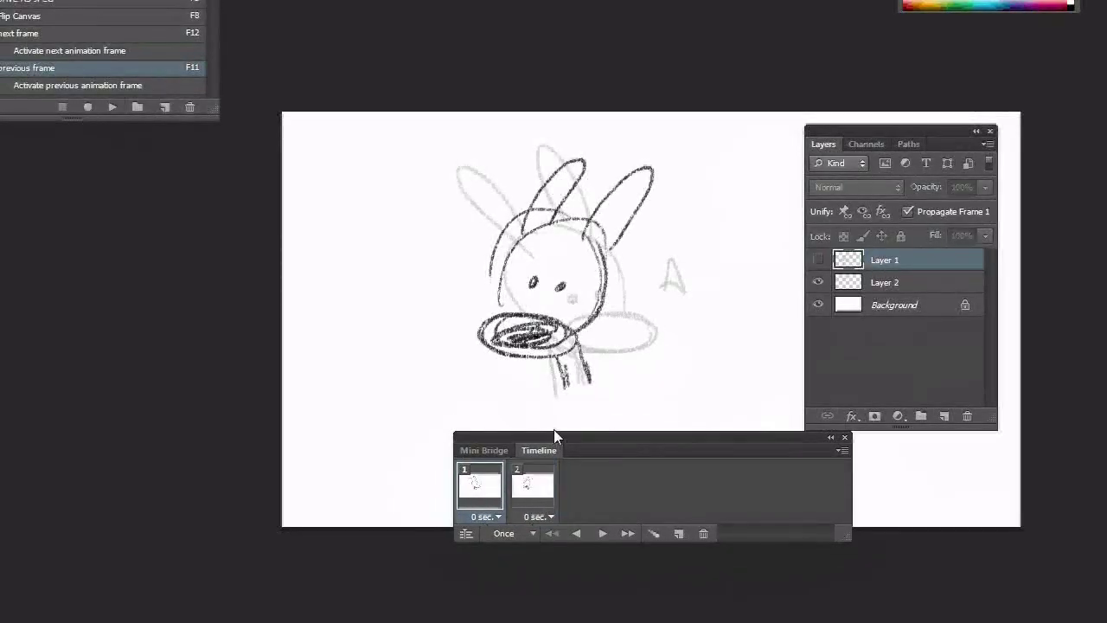
{"action": "key", "text": "F12"}
{"action": "key", "text": "F11"}
{"action": "key", "text": "F12"}
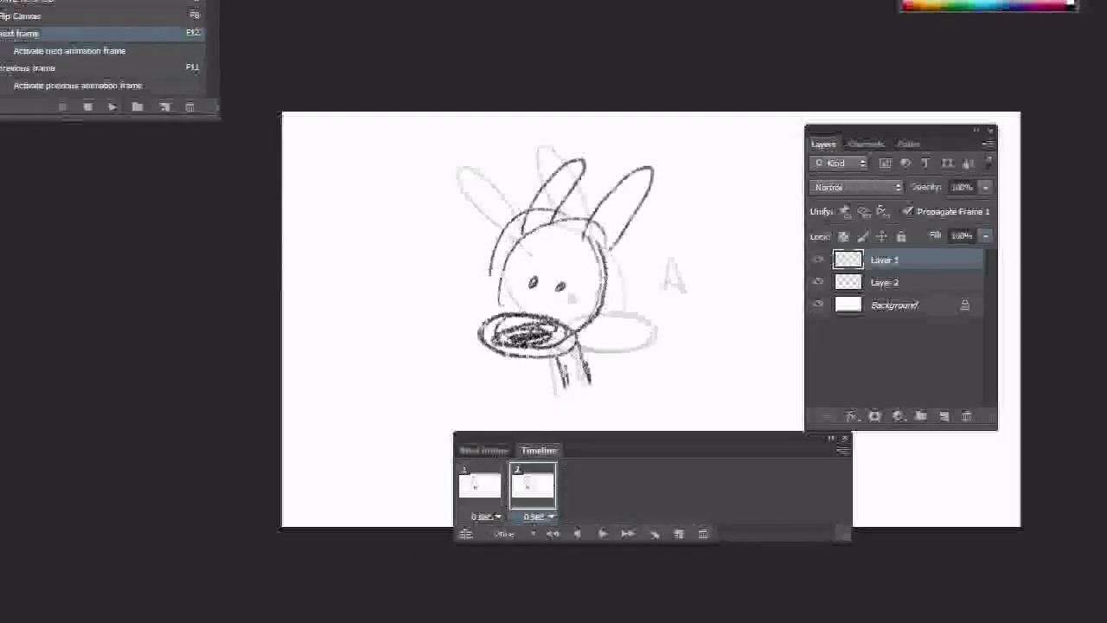
{"action": "mouse_move", "coordinate": [522, 327]}
{"action": "left_mouse_down"}
{"action": "mouse_move", "coordinate": [519, 351]}
{"action": "mouse_move", "coordinate": [559, 331]}
{"action": "mouse_move", "coordinate": [496, 270]}
{"action": "mouse_move", "coordinate": [595, 308]}
{"action": "mouse_move", "coordinate": [578, 333]}
{"action": "mouse_move", "coordinate": [604, 399]}
{"action": "left_mouse_up"}
{"action": "left_click_drag", "start_coordinate": [556, 356], "coordinate": [586, 410]}
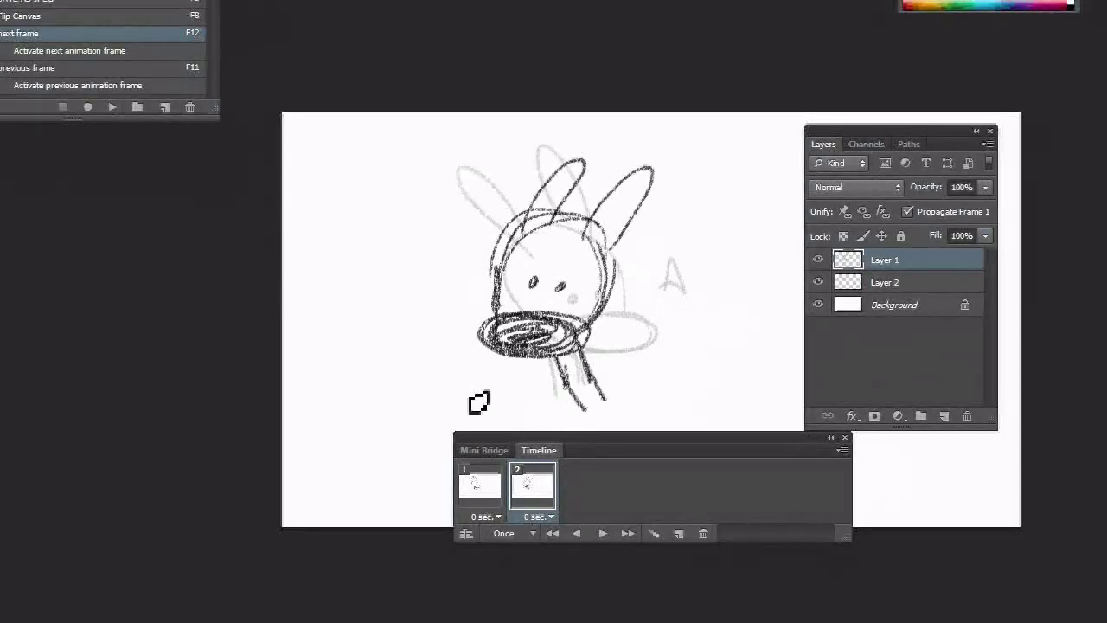
- Strengthen the head outline and add inner ear lines to the frame 2 rabbit, checking it against frame 1
{"action": "key", "text": "F12"}
{"action": "key", "text": "F11"}
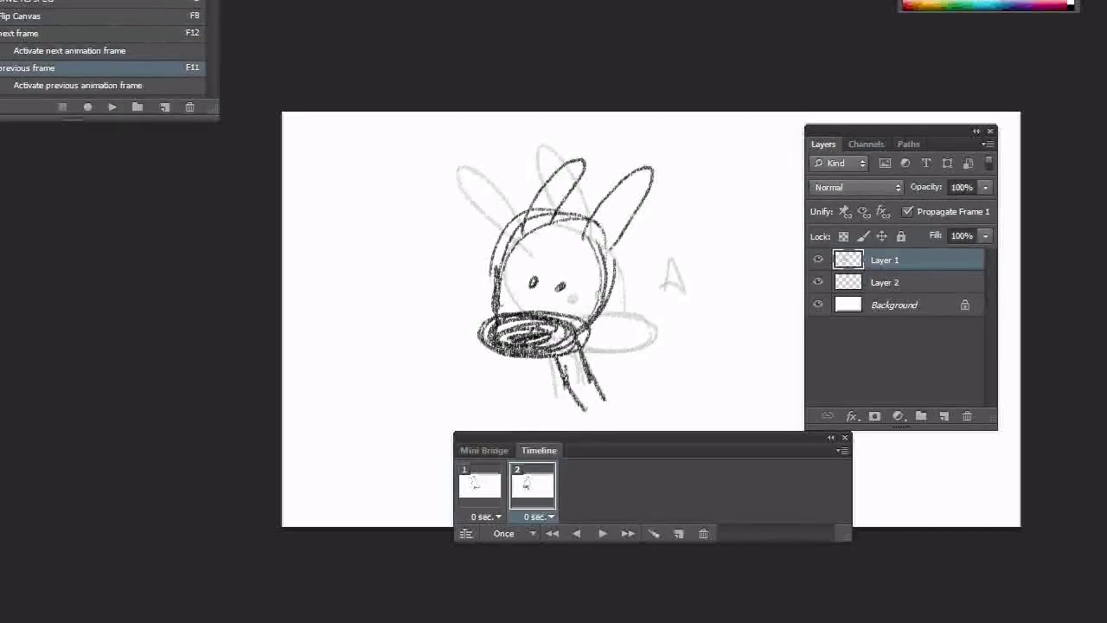
{"action": "left_click_drag", "start_coordinate": [577, 341], "coordinate": [614, 243]}
{"action": "left_click_drag", "start_coordinate": [526, 222], "coordinate": [567, 166]}
{"action": "key", "text": "F11"}
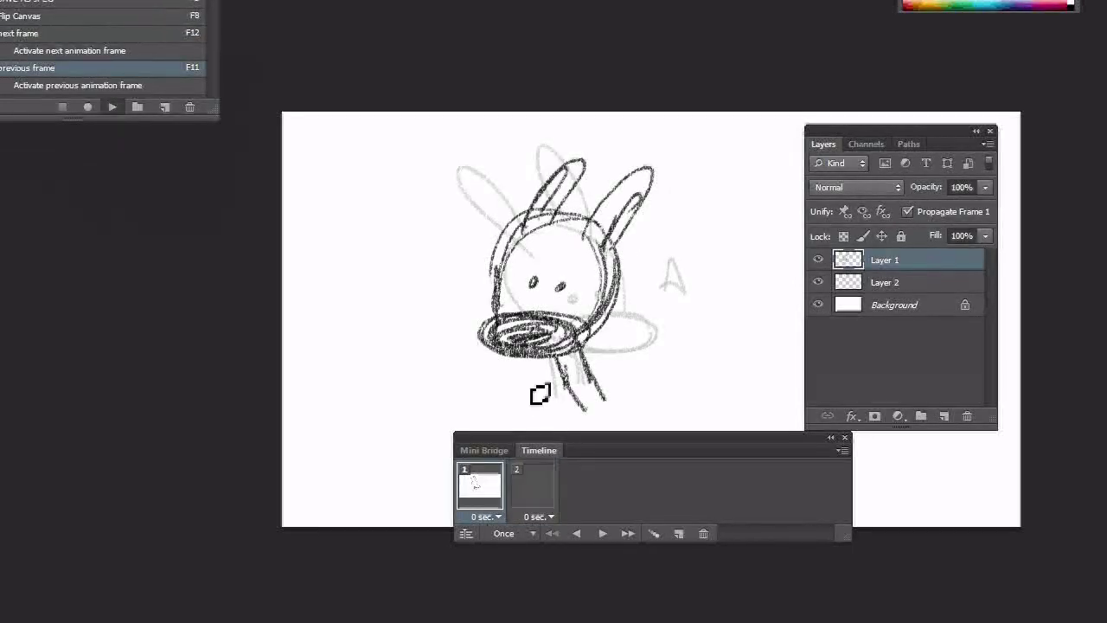
{"action": "key", "text": "F12"}
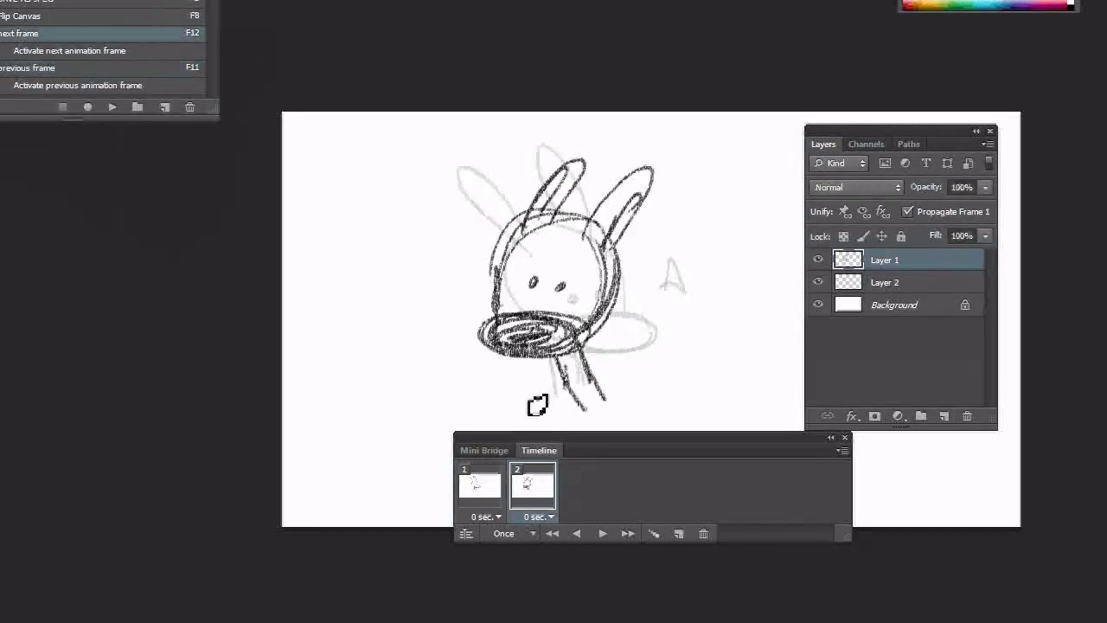
- Hide Layer 2 in frame 2, place the Timeline below the rabbit's neck, and flip between the two frames
{"action": "left_click", "coordinate": [818, 286]}
{"action": "left_click_drag", "start_coordinate": [633, 443], "coordinate": [593, 422]}
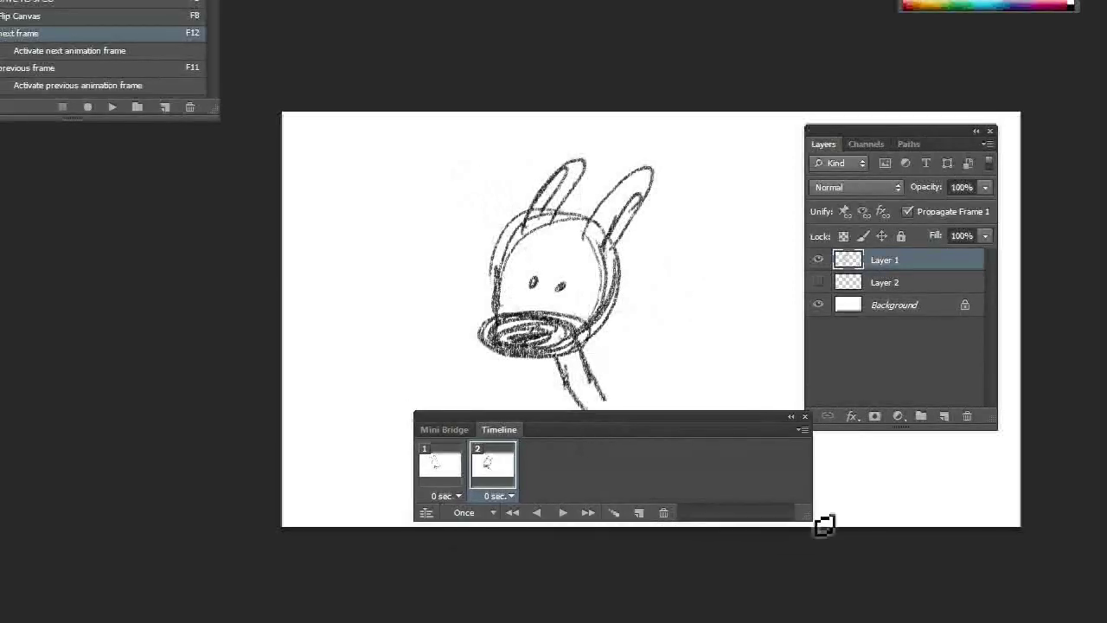
{"action": "left_click_drag", "start_coordinate": [810, 517], "coordinate": [825, 524]}
{"action": "left_click_drag", "start_coordinate": [641, 418], "coordinate": [651, 471]}
{"action": "key", "text": "F11"}
{"action": "key", "text": "F12"}
{"action": "key", "text": "F12"}
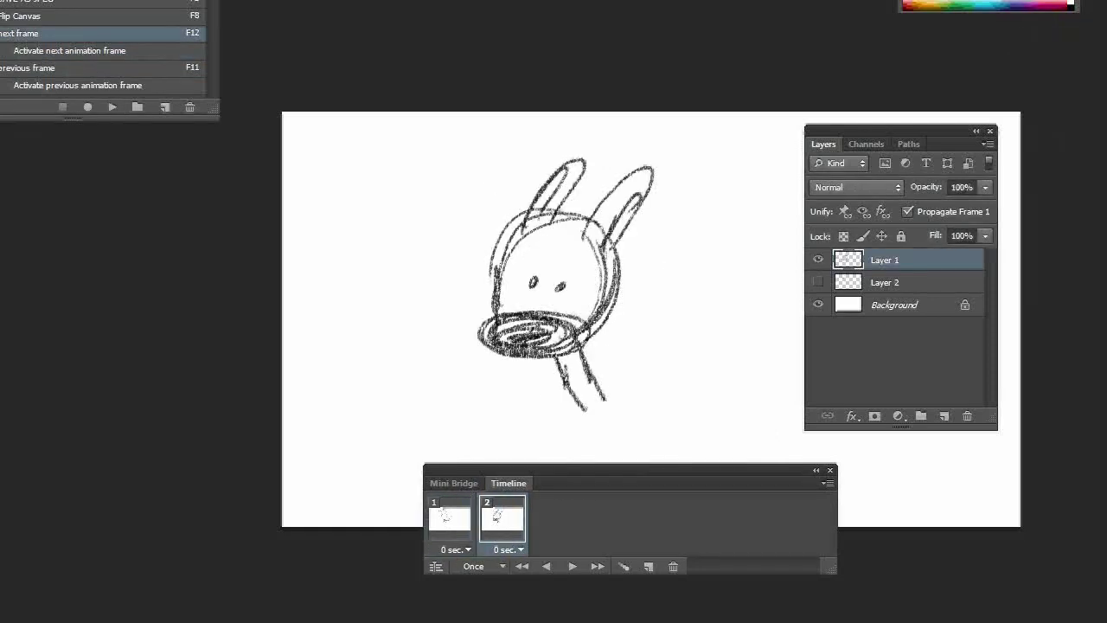
- Start recording an action named new frame in the JP_animation set, assigned to Shift+F12, with the Actions list enlarged over the canvas
{"action": "left_click_drag", "start_coordinate": [86, 1], "coordinate": [349, 169]}
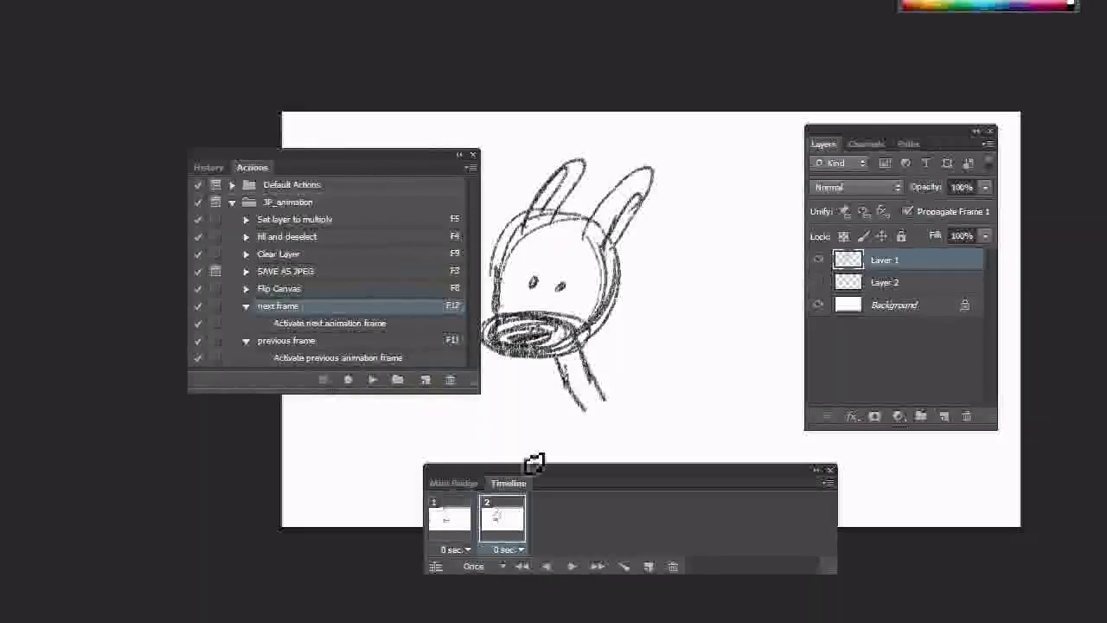
{"action": "left_click_drag", "start_coordinate": [479, 386], "coordinate": [467, 424]}
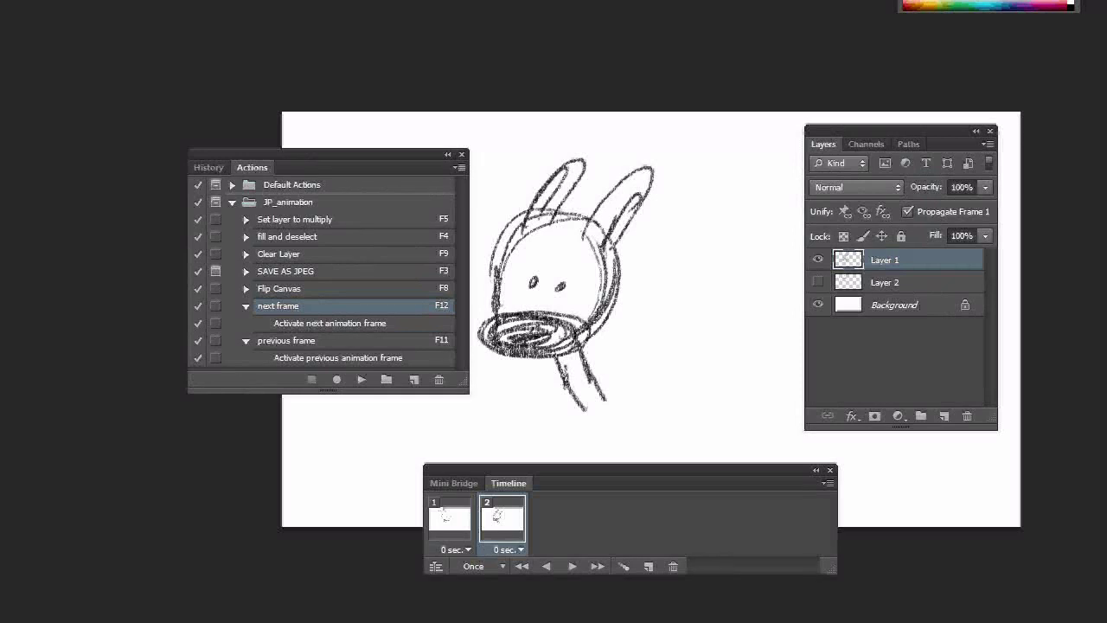
{"action": "left_click", "coordinate": [416, 381]}
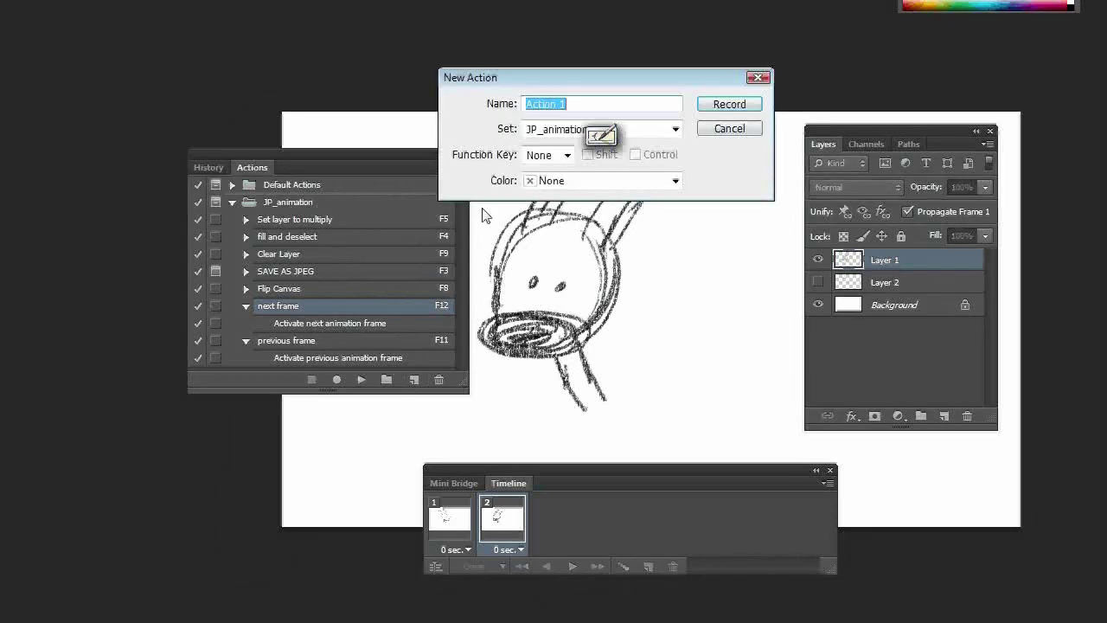
{"action": "type", "text": "new "}
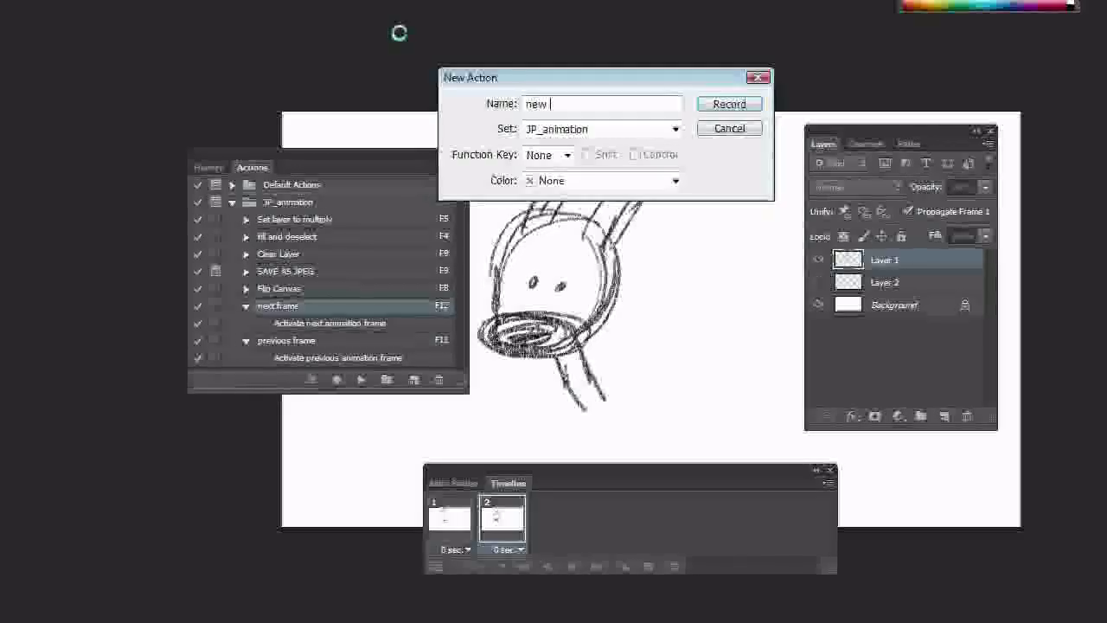
{"action": "type", "text": "frame"}
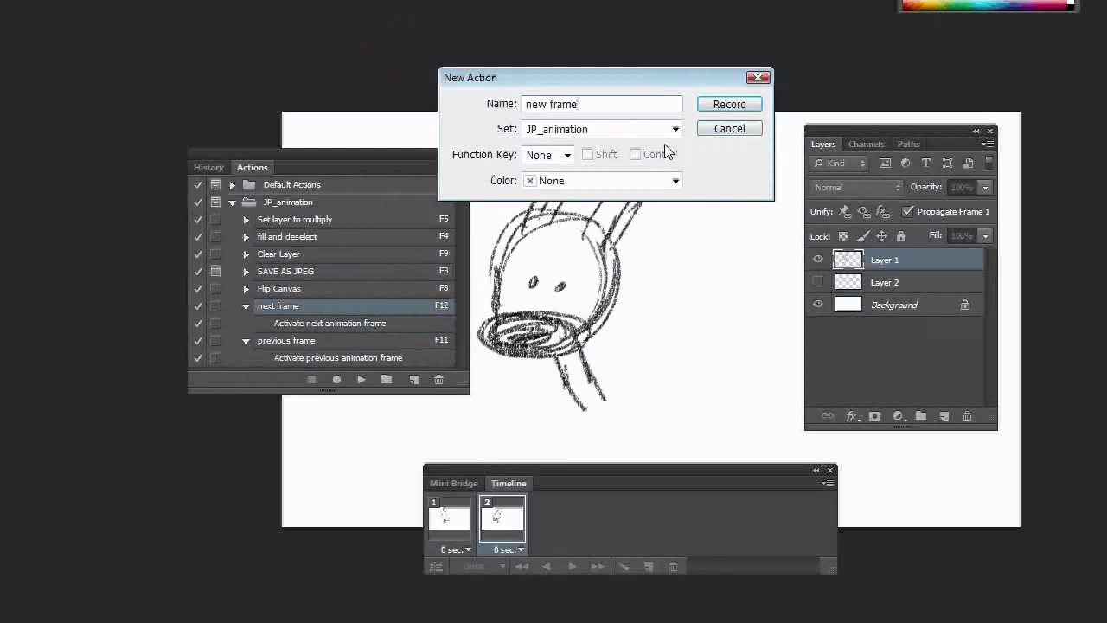
{"action": "left_click", "coordinate": [567, 155]}
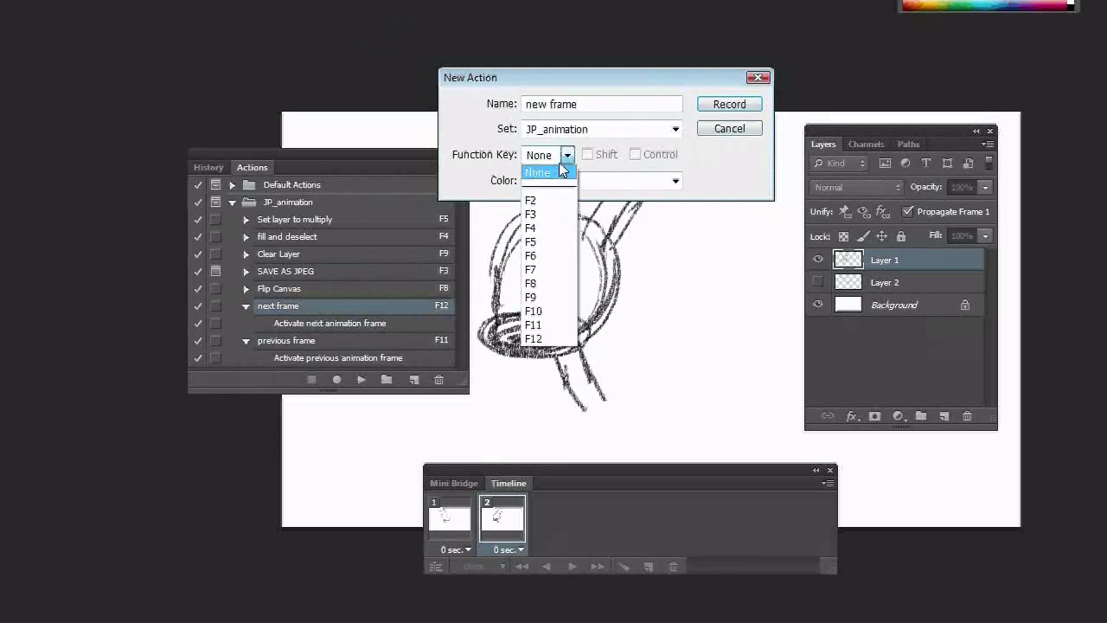
{"action": "left_click", "coordinate": [540, 338]}
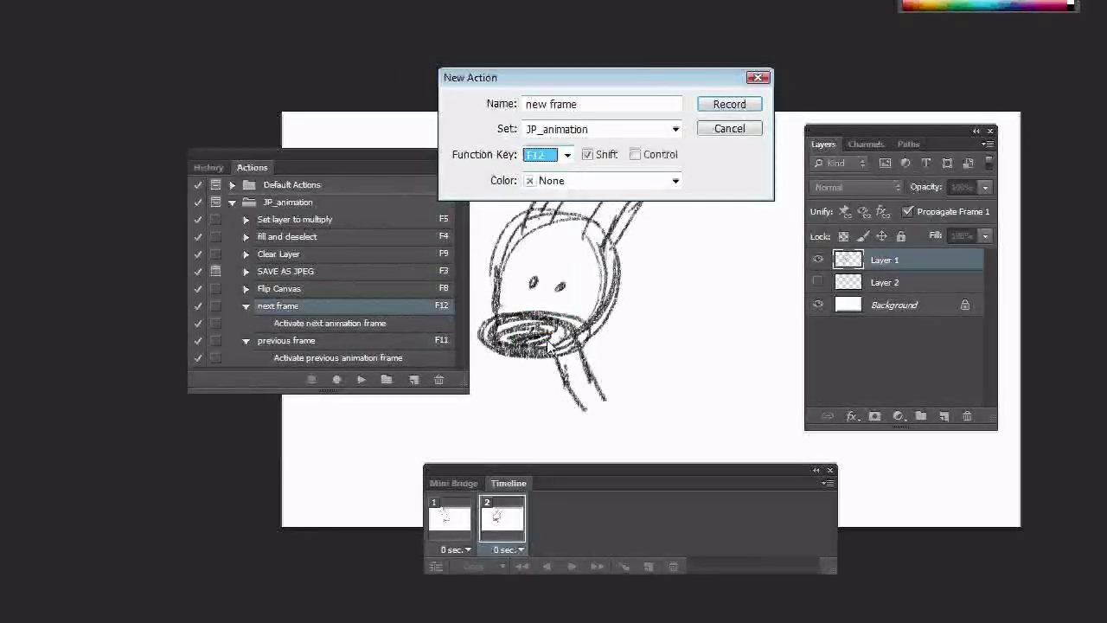
{"action": "left_click", "coordinate": [726, 104]}
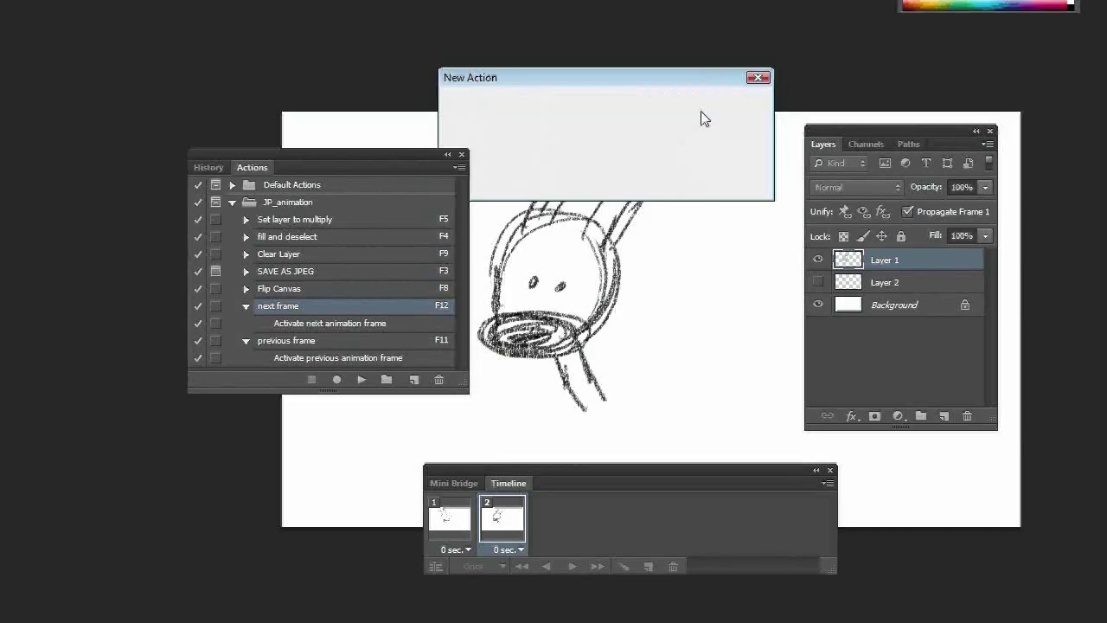
{"action": "left_click_drag", "start_coordinate": [463, 381], "coordinate": [462, 428]}
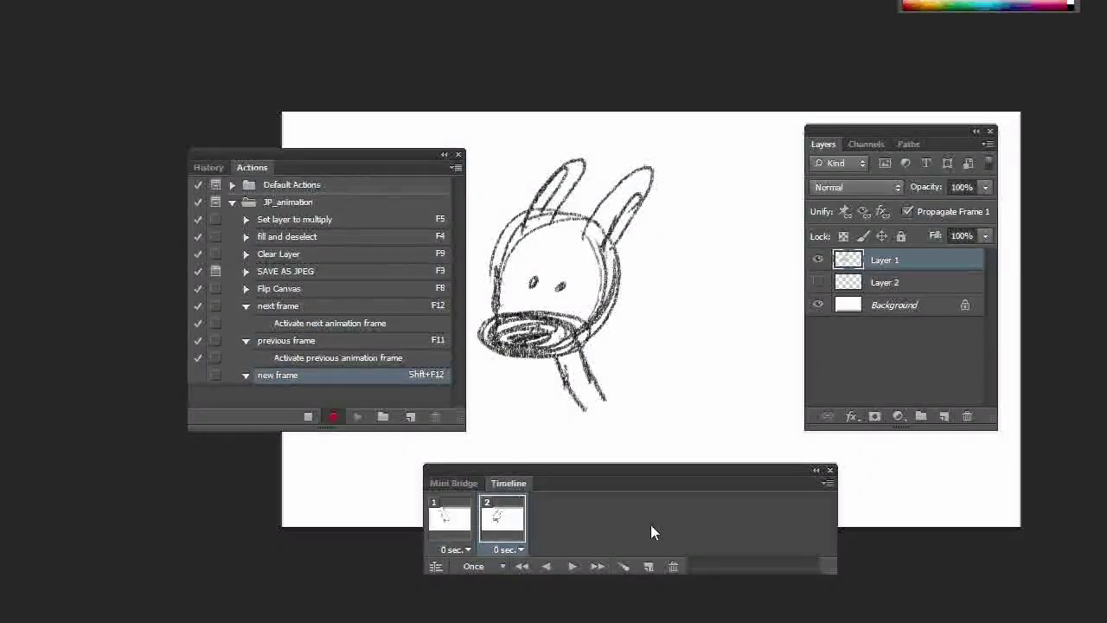
- Record duplicating the current frame, lowering Layer 1's opacity to 21%, and adding a new layer, and stop the recording
{"action": "left_click_drag", "start_coordinate": [635, 475], "coordinate": [658, 388]}
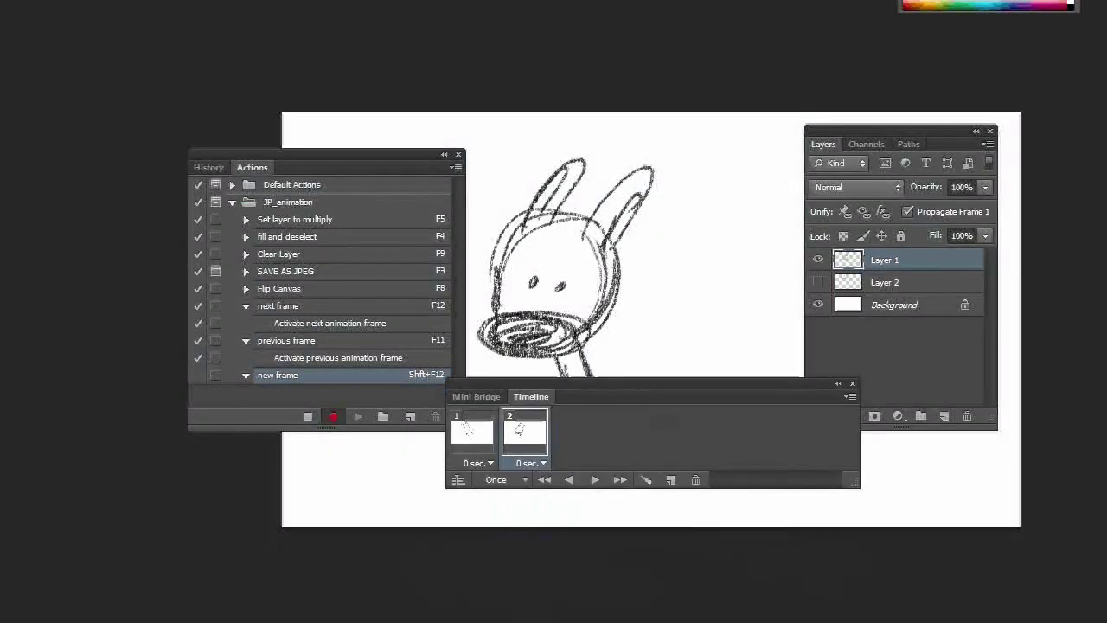
{"action": "left_click", "coordinate": [671, 479]}
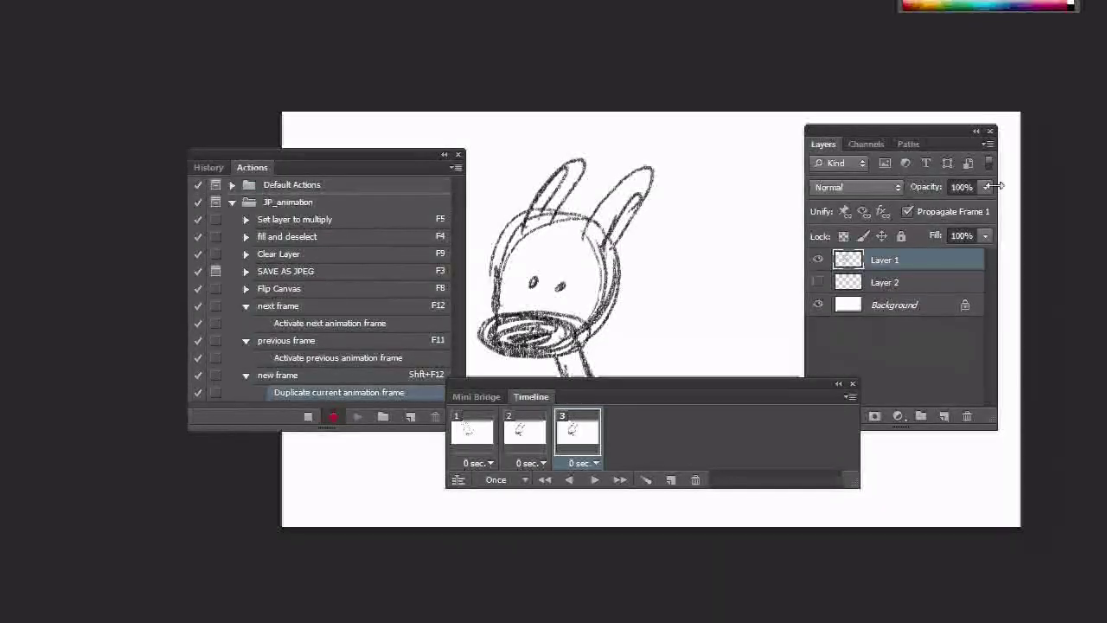
{"action": "left_click_drag", "start_coordinate": [942, 138], "coordinate": [837, 155]}
{"action": "left_click", "coordinate": [874, 190]}
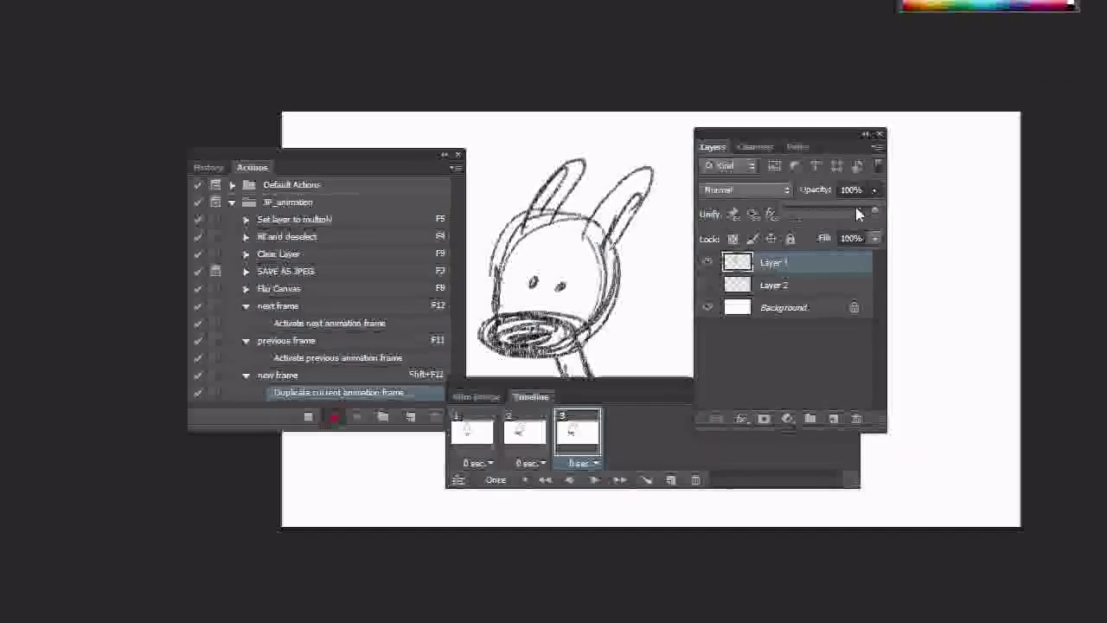
{"action": "left_click_drag", "start_coordinate": [876, 209], "coordinate": [806, 208]}
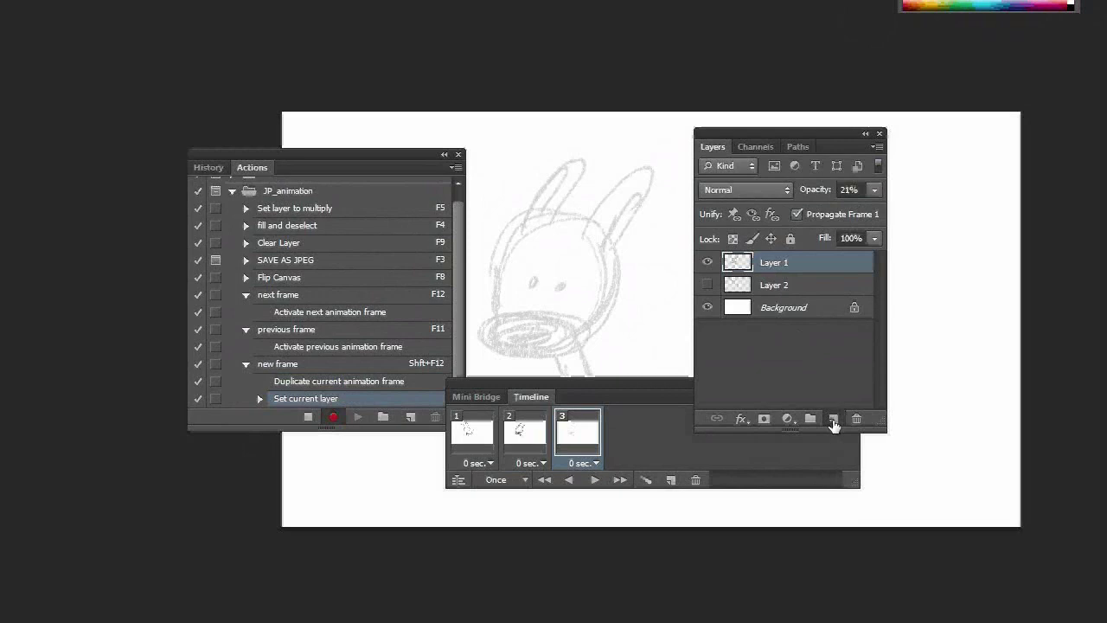
{"action": "left_click", "coordinate": [833, 419]}
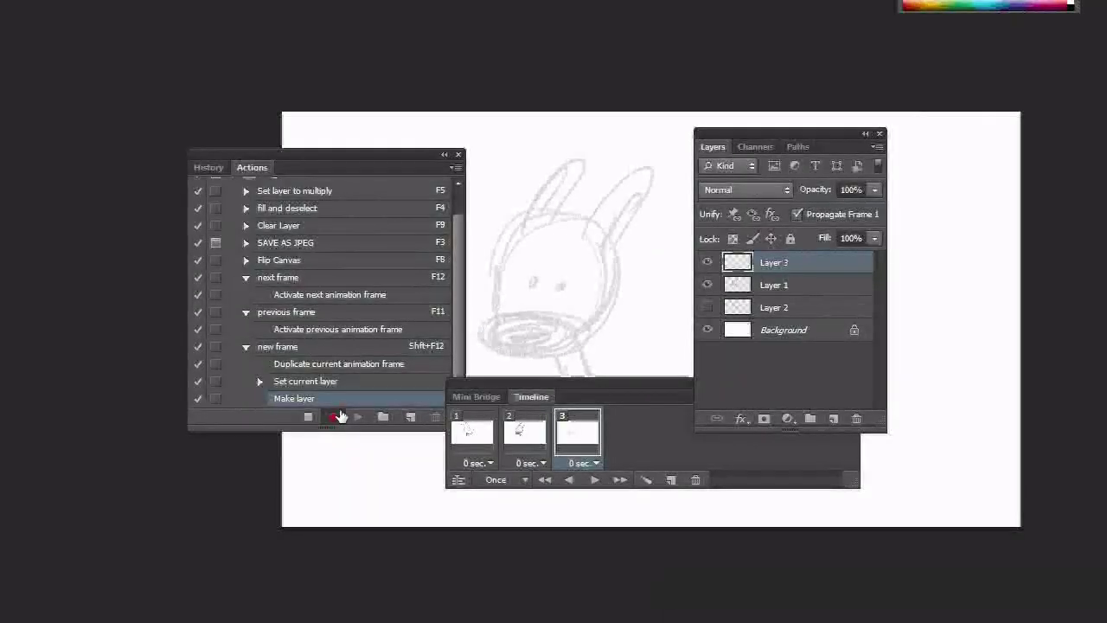
{"action": "left_click", "coordinate": [307, 418]}
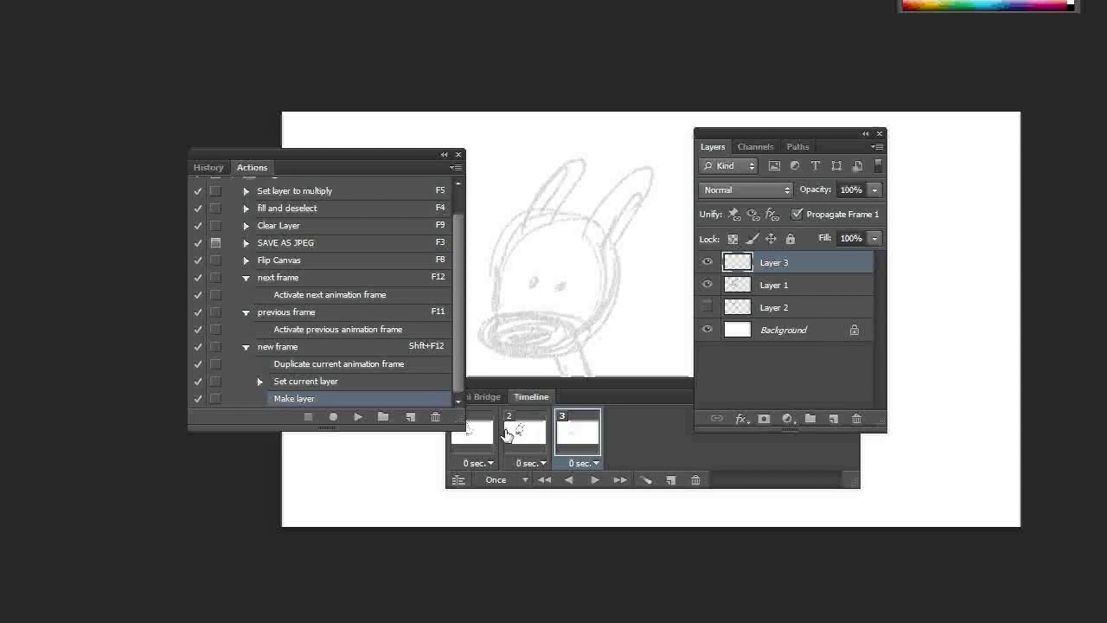
- Clear the Actions and Layers lists off the drawing and keep the Timeline below the rabbit
{"action": "left_click_drag", "start_coordinate": [627, 390], "coordinate": [568, 489]}
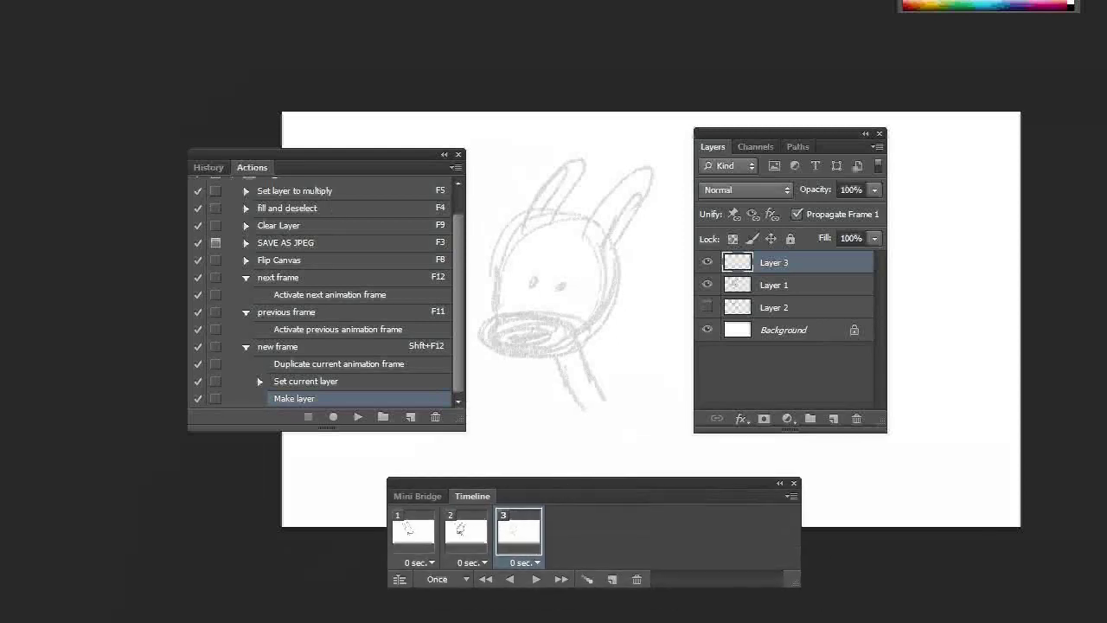
{"action": "left_click_drag", "start_coordinate": [394, 163], "coordinate": [192, 96]}
{"action": "left_click", "coordinate": [289, 92]}
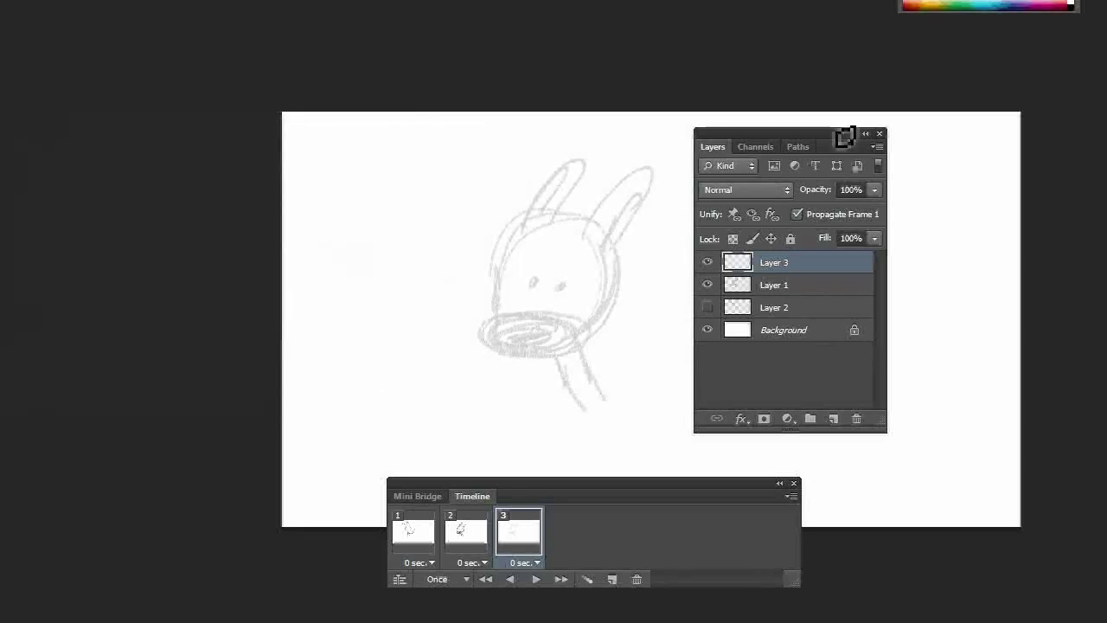
{"action": "left_click_drag", "start_coordinate": [845, 137], "coordinate": [1106, 339]}
{"action": "left_click_drag", "start_coordinate": [590, 477], "coordinate": [593, 458]}
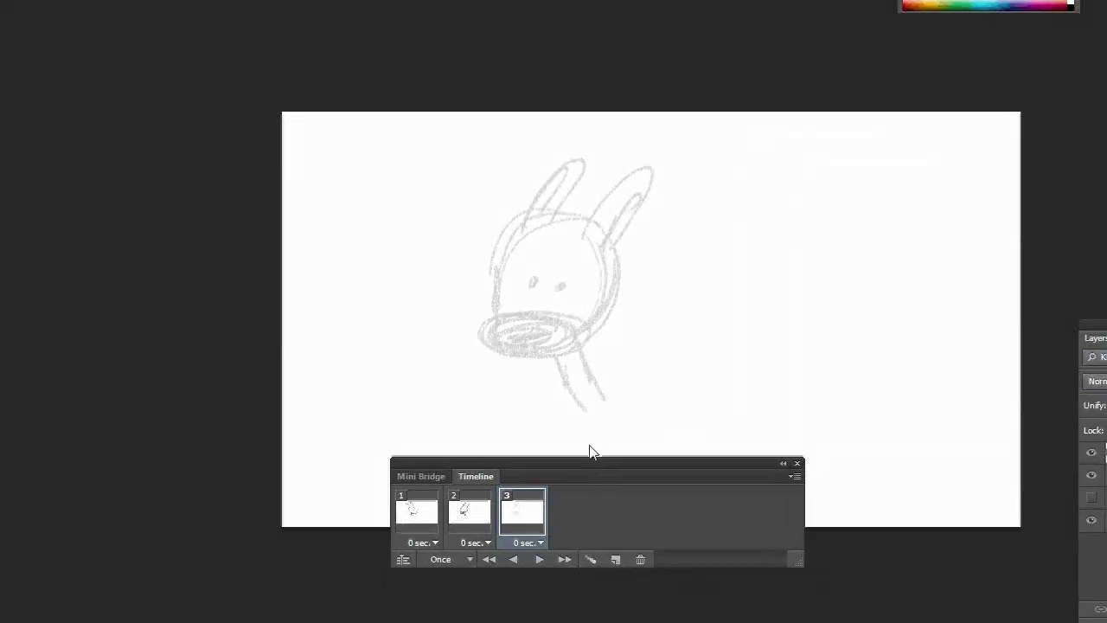
- Draw the third rabbit pose in frame 3 over the faded drawing, with head, muzzle, large eyes, brows, swept-back ears, cheek and neck
{"action": "mouse_move", "coordinate": [474, 326]}
{"action": "left_mouse_down"}
{"action": "mouse_move", "coordinate": [576, 328]}
{"action": "mouse_move", "coordinate": [568, 242]}
{"action": "mouse_move", "coordinate": [479, 303]}
{"action": "mouse_move", "coordinate": [554, 321]}
{"action": "left_mouse_up"}
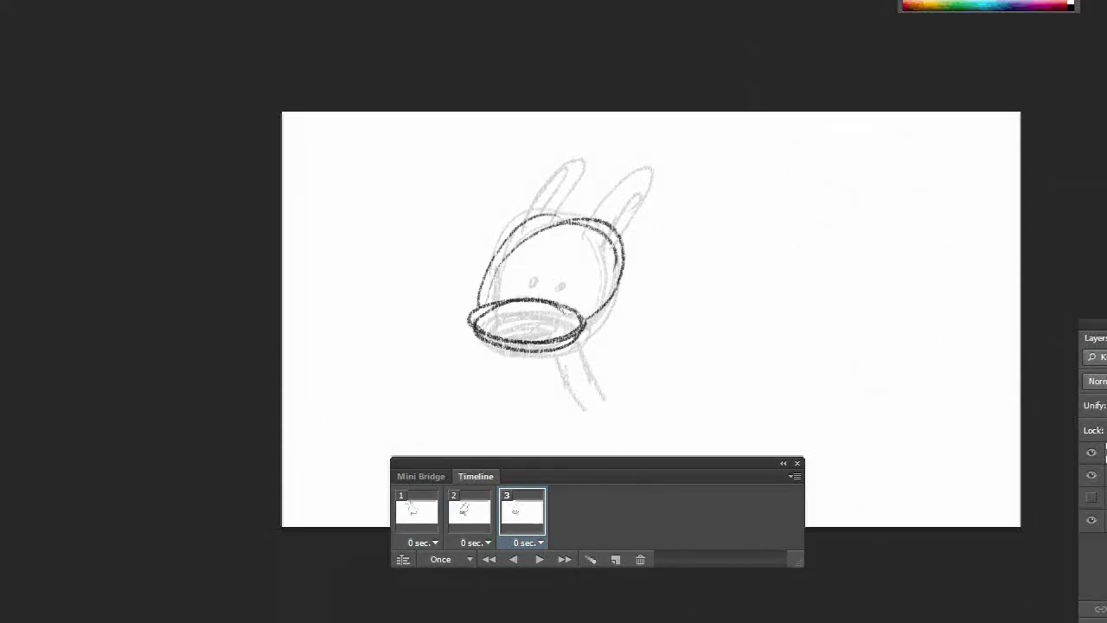
{"action": "mouse_move", "coordinate": [548, 279]}
{"action": "left_mouse_down"}
{"action": "mouse_move", "coordinate": [554, 289]}
{"action": "mouse_move", "coordinate": [545, 273]}
{"action": "mouse_move", "coordinate": [517, 293]}
{"action": "left_mouse_up"}
{"action": "left_click_drag", "start_coordinate": [525, 272], "coordinate": [521, 280]}
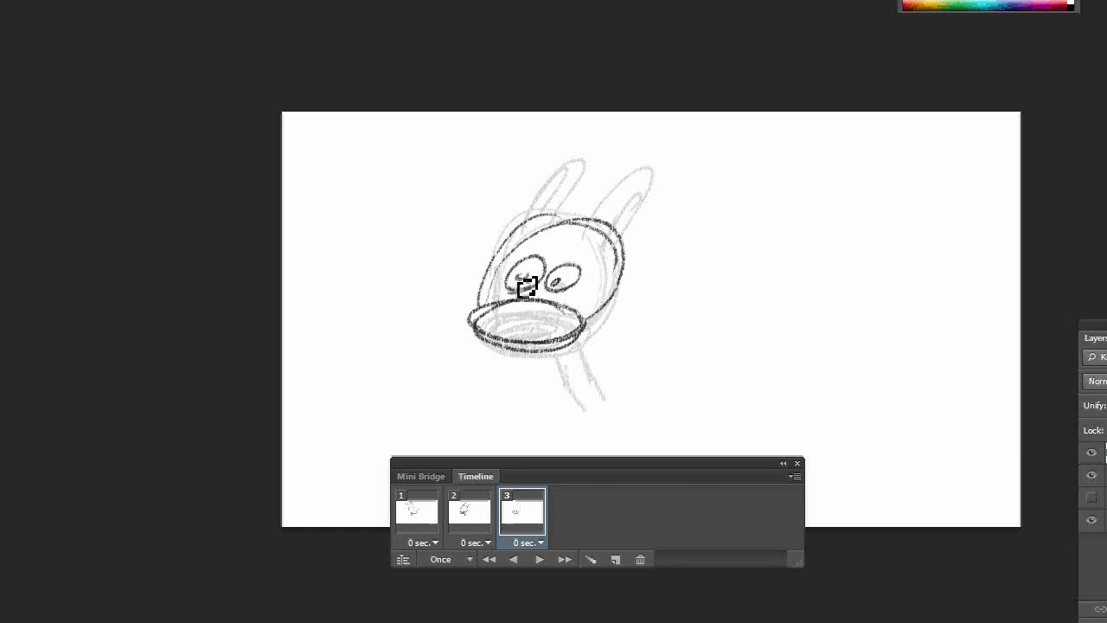
{"action": "mouse_move", "coordinate": [611, 235]}
{"action": "left_mouse_down"}
{"action": "mouse_move", "coordinate": [697, 167]}
{"action": "mouse_move", "coordinate": [631, 239]}
{"action": "left_mouse_up"}
{"action": "left_click_drag", "start_coordinate": [546, 227], "coordinate": [625, 184]}
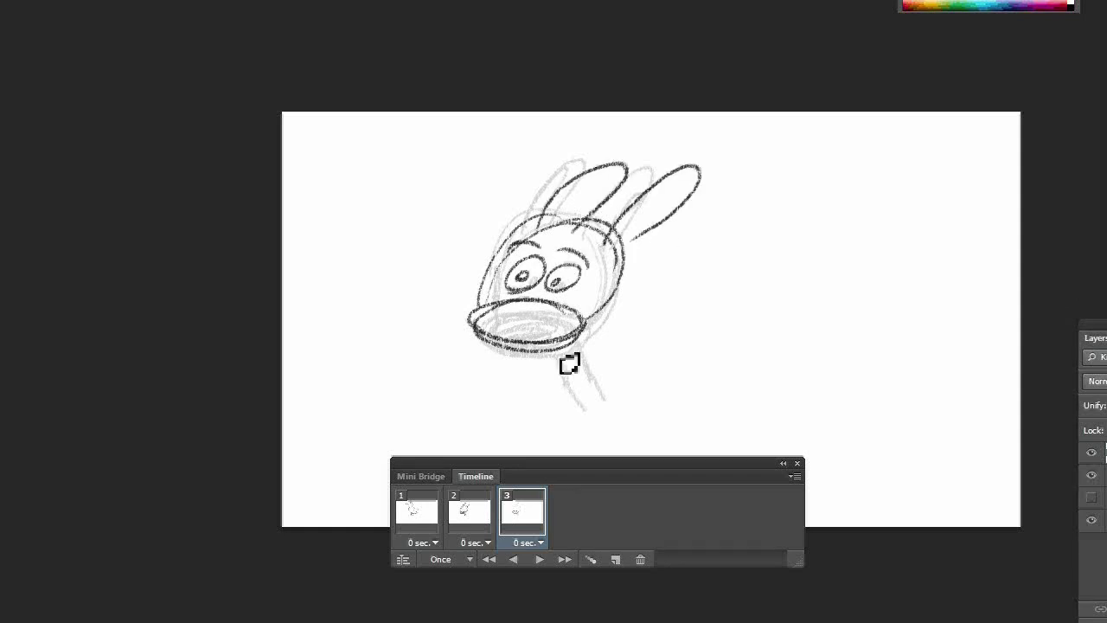
{"action": "left_click_drag", "start_coordinate": [590, 337], "coordinate": [617, 348]}
{"action": "left_click_drag", "start_coordinate": [593, 350], "coordinate": [611, 405]}
{"action": "left_click_drag", "start_coordinate": [554, 357], "coordinate": [581, 417]}
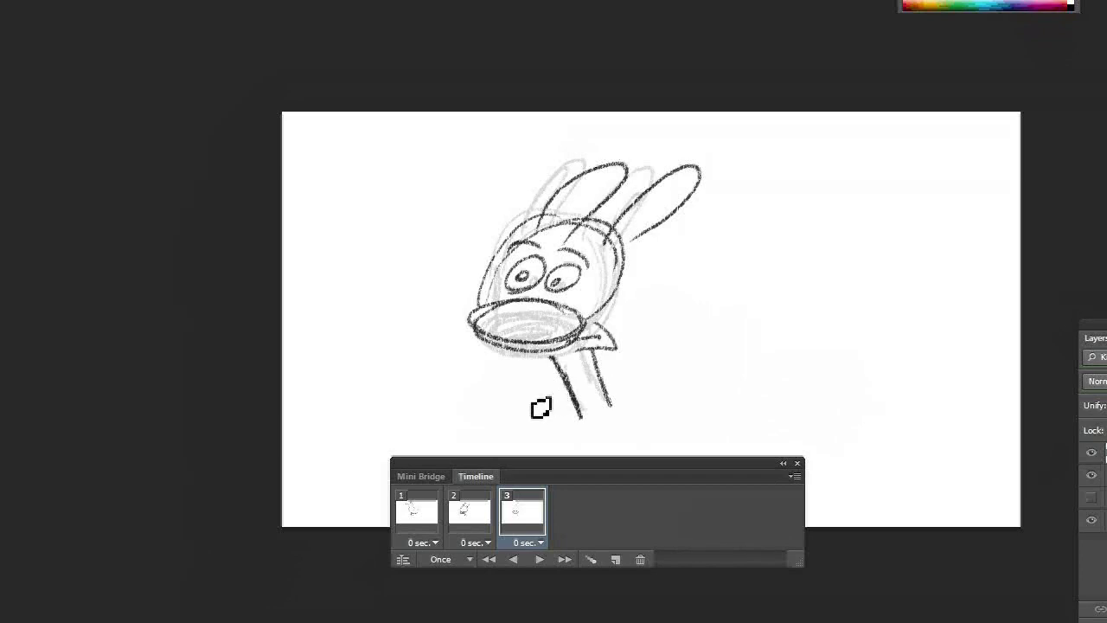
- Review the three rabbit poses by going through the frames, and shift the Timeline away from the neck
{"action": "key", "text": "Left"}
{"action": "key", "text": "Left"}
{"action": "key", "text": "Left"}
{"action": "key", "text": "space"}
{"action": "left_click_drag", "start_coordinate": [581, 468], "coordinate": [721, 457]}
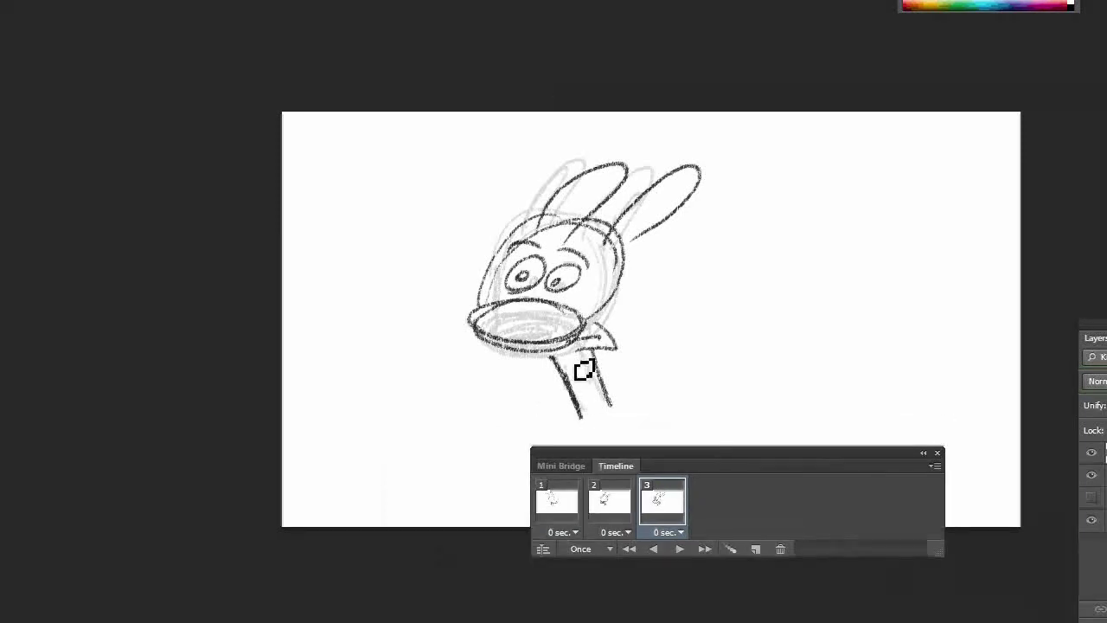
- Add frame 4 with the new frame action and sketch the rabbit's raised head, muzzle, round eyes and face outline
{"action": "key", "text": "F2"}
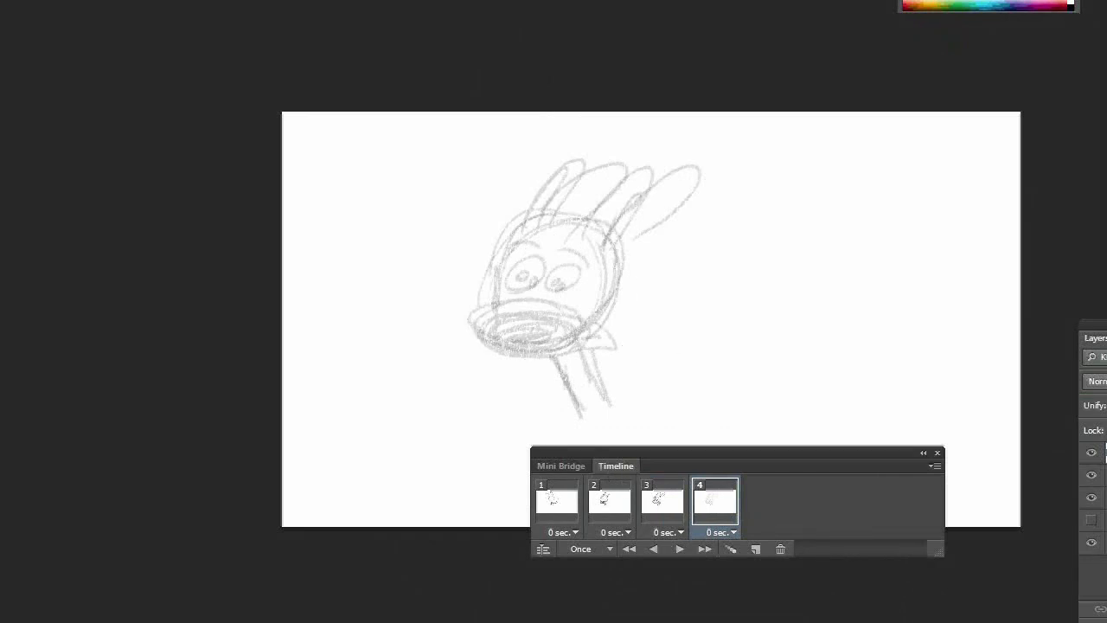
{"action": "mouse_move", "coordinate": [507, 305]}
{"action": "left_mouse_down"}
{"action": "mouse_move", "coordinate": [610, 216]}
{"action": "mouse_move", "coordinate": [505, 302]}
{"action": "mouse_move", "coordinate": [547, 318]}
{"action": "mouse_move", "coordinate": [540, 313]}
{"action": "left_mouse_up"}
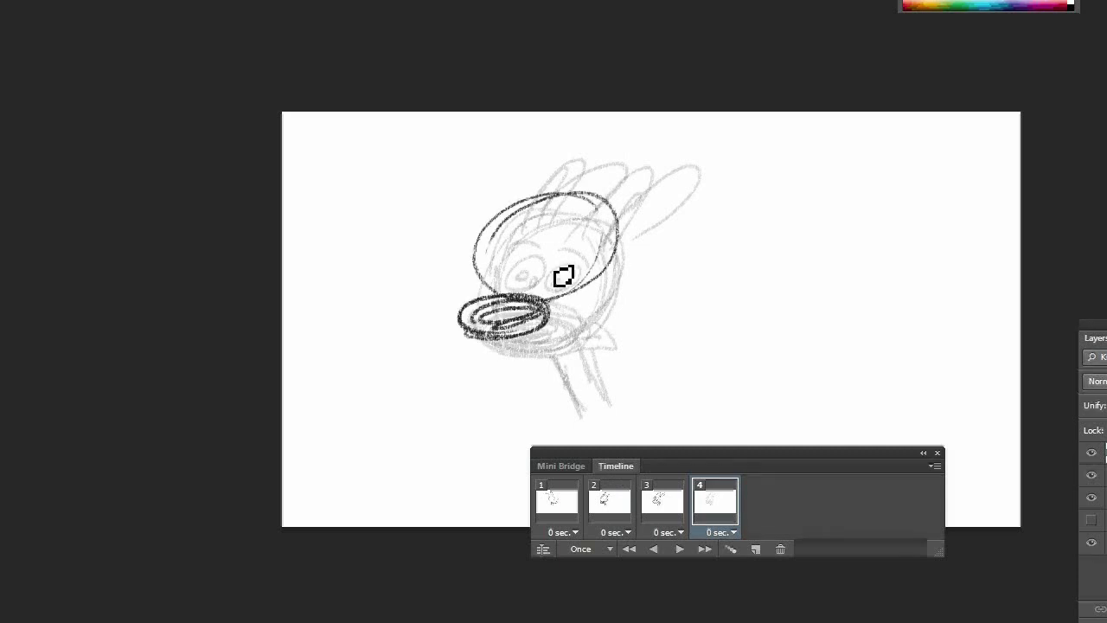
{"action": "mouse_move", "coordinate": [540, 270]}
{"action": "left_mouse_down"}
{"action": "mouse_move", "coordinate": [561, 269]}
{"action": "mouse_move", "coordinate": [499, 240]}
{"action": "mouse_move", "coordinate": [494, 270]}
{"action": "left_mouse_up"}
{"action": "left_click_drag", "start_coordinate": [500, 257], "coordinate": [507, 256]}
{"action": "left_click_drag", "start_coordinate": [519, 192], "coordinate": [469, 309]}
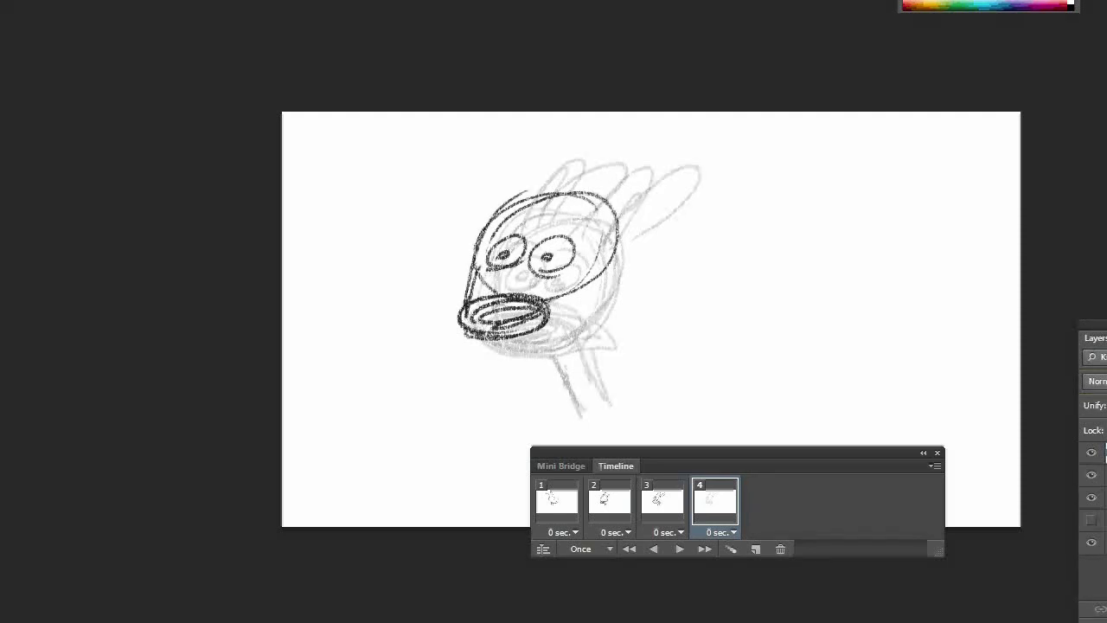
- Draw the swept-back ears, jaw and curved neck of the rabbit in frame 4
{"action": "left_click_drag", "start_coordinate": [599, 199], "coordinate": [637, 212]}
{"action": "left_click_drag", "start_coordinate": [518, 208], "coordinate": [611, 185]}
{"action": "left_click_drag", "start_coordinate": [608, 263], "coordinate": [629, 378]}
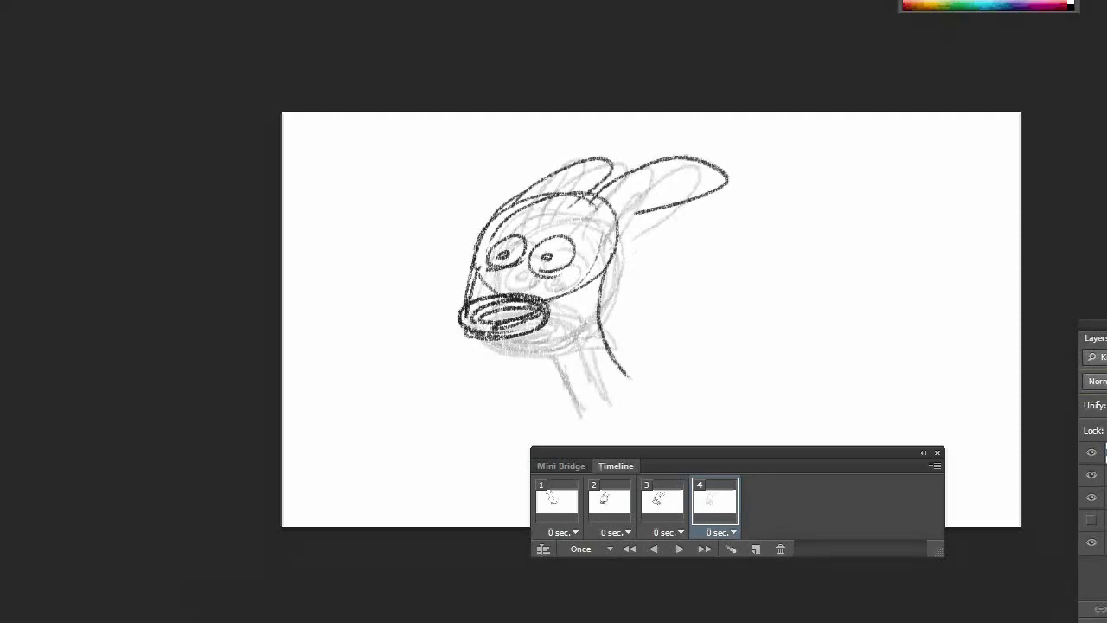
{"action": "mouse_move", "coordinate": [547, 327]}
{"action": "left_mouse_down"}
{"action": "mouse_move", "coordinate": [592, 335]}
{"action": "mouse_move", "coordinate": [596, 342]}
{"action": "mouse_move", "coordinate": [546, 360]}
{"action": "mouse_move", "coordinate": [593, 419]}
{"action": "left_mouse_up"}
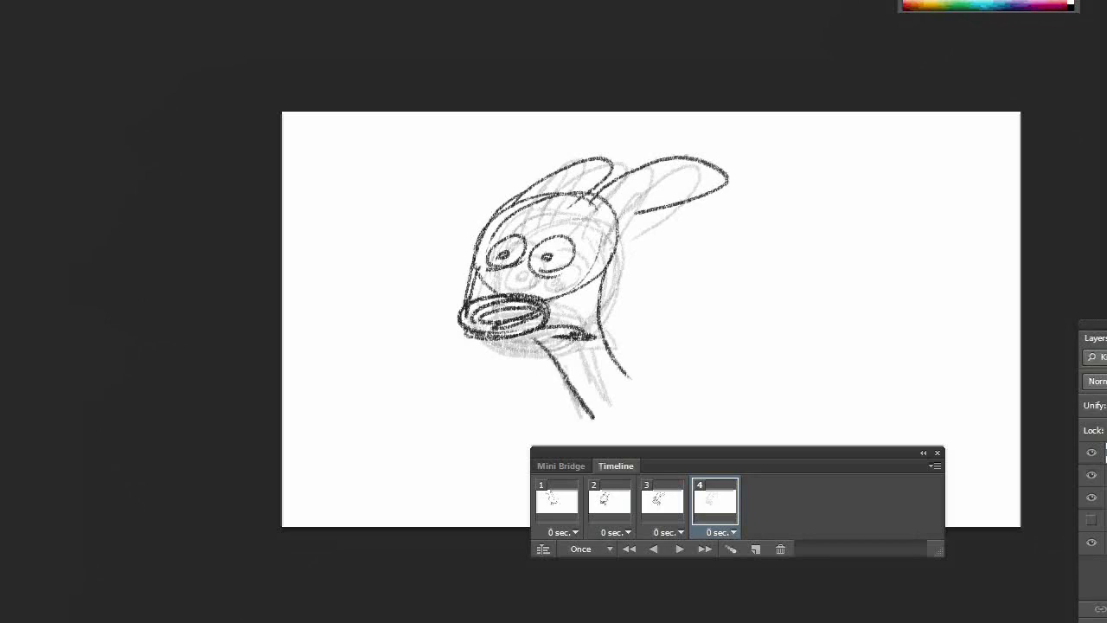
- Widen the Timeline to make room for more frames and place it below the rabbit's neck
{"action": "left_click_drag", "start_coordinate": [709, 446], "coordinate": [520, 339]}
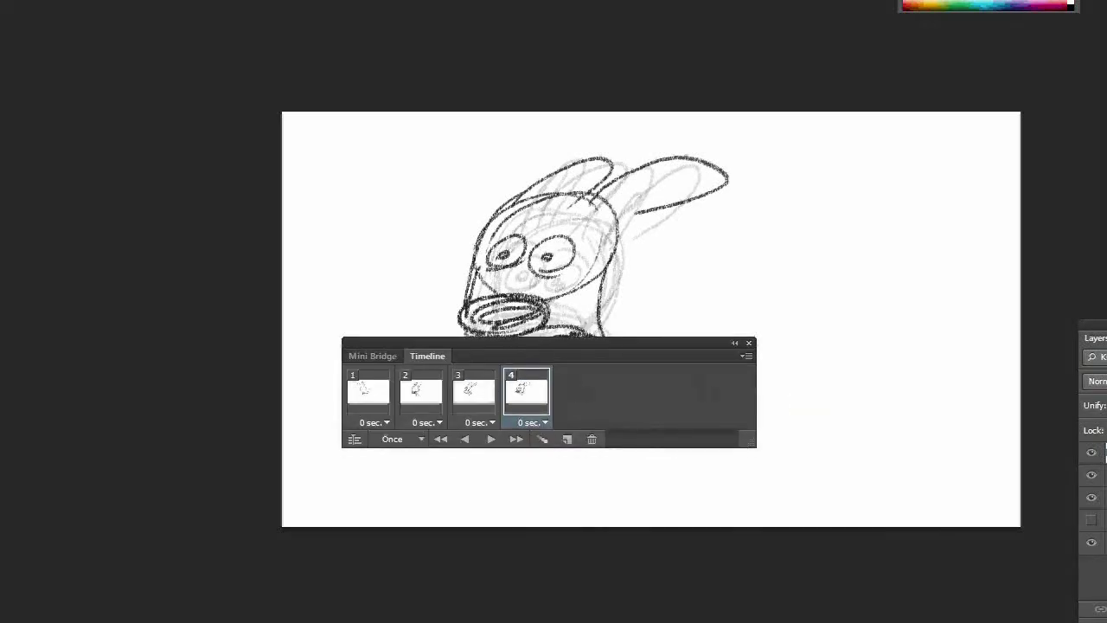
{"action": "left_click_drag", "start_coordinate": [752, 442], "coordinate": [929, 558]}
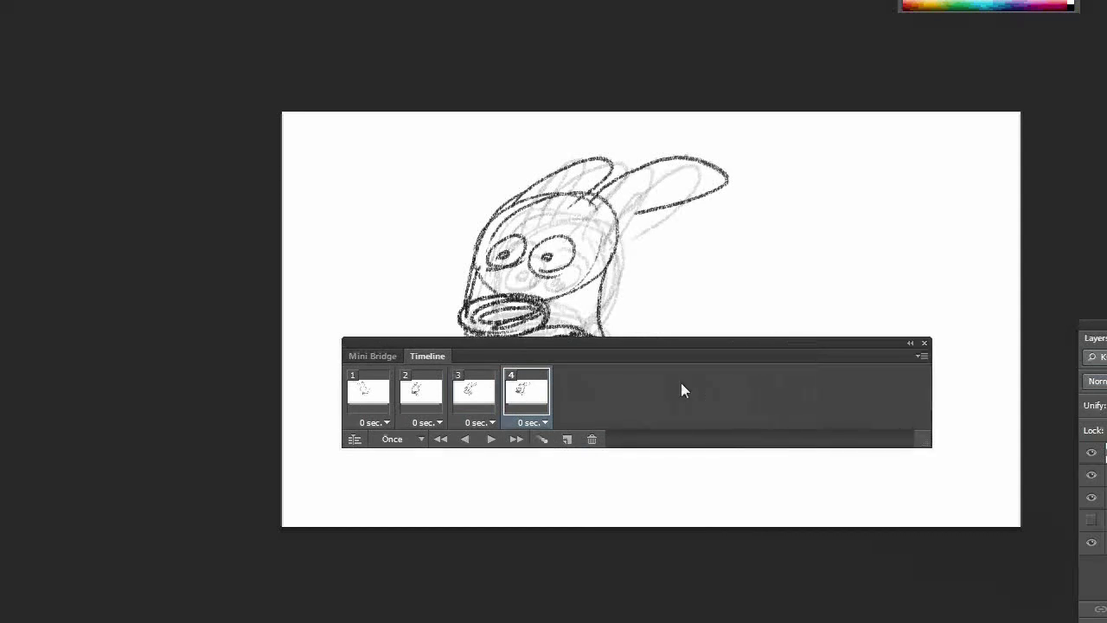
{"action": "left_click_drag", "start_coordinate": [662, 338], "coordinate": [679, 441]}
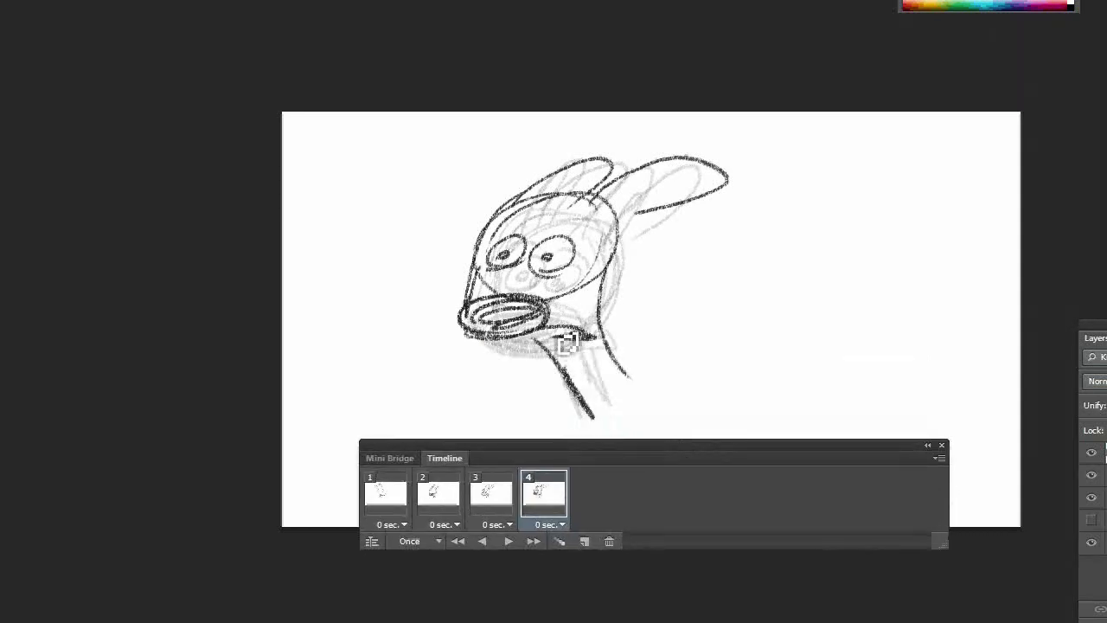